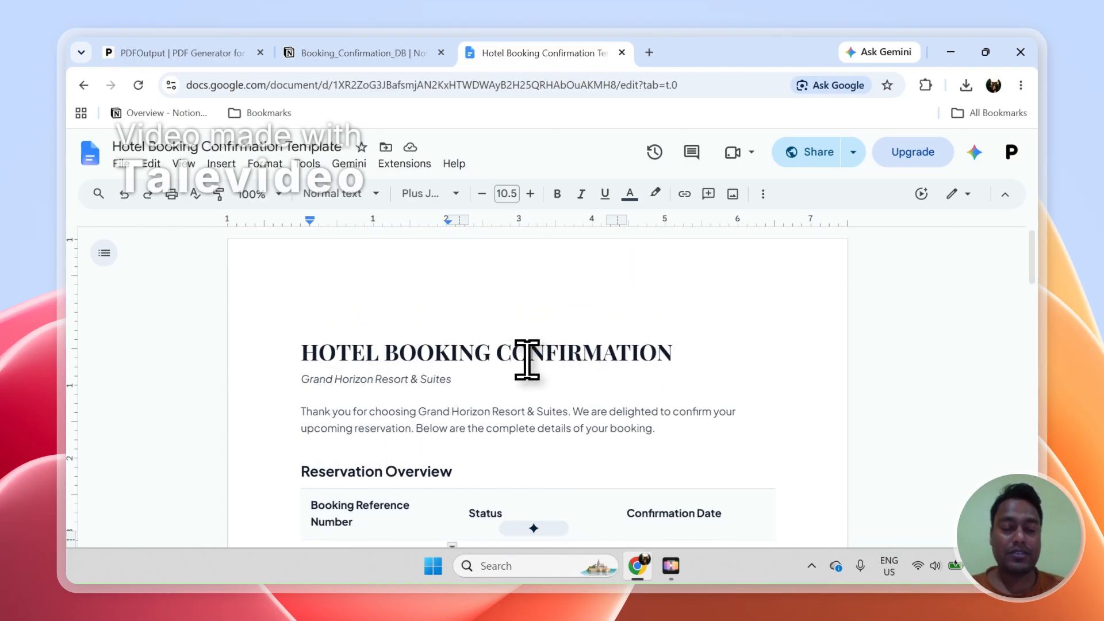
Switch to Booking_Confirmation_DB in Notion and try selecting the first two booking rows and then all three, clearing each selection.
left_click(380, 52)
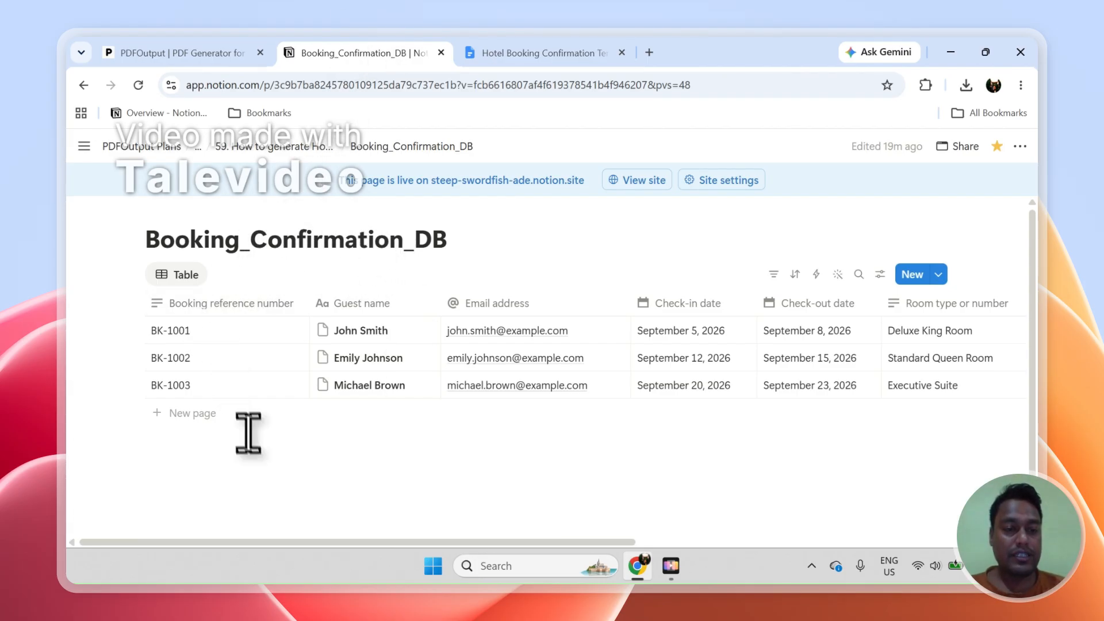
left_click(131, 330)
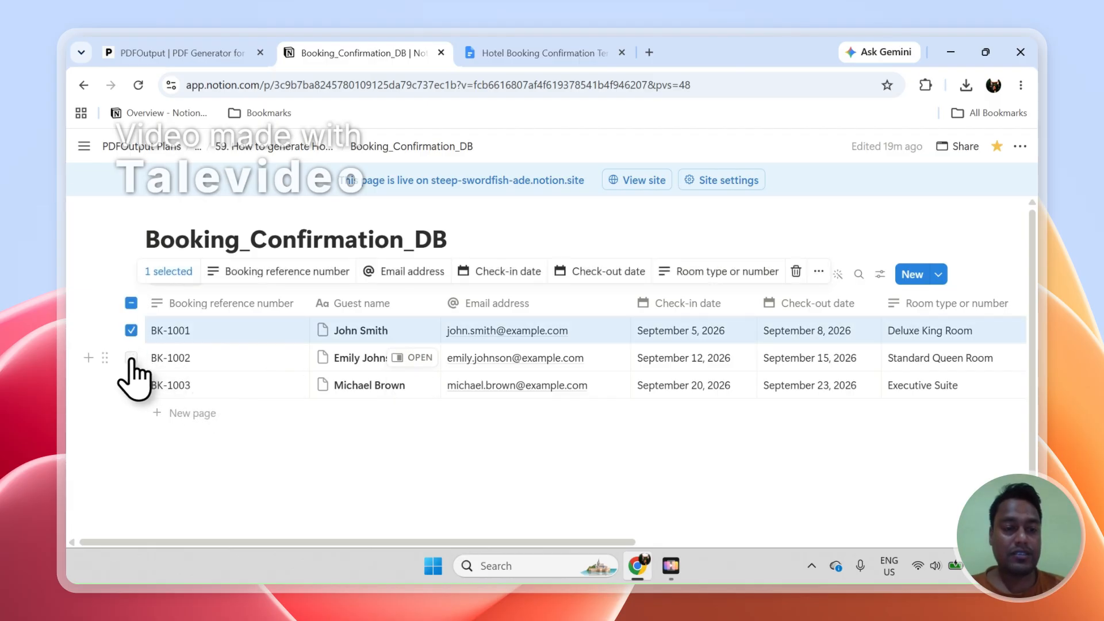
left_click(131, 358)
left_click(157, 451)
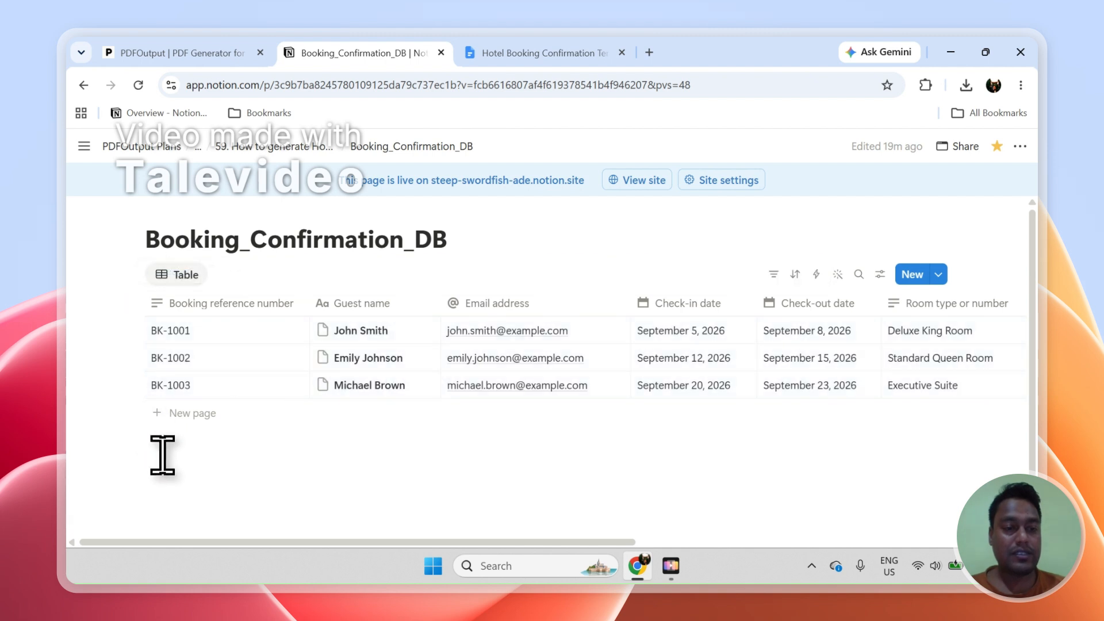
left_click(132, 330)
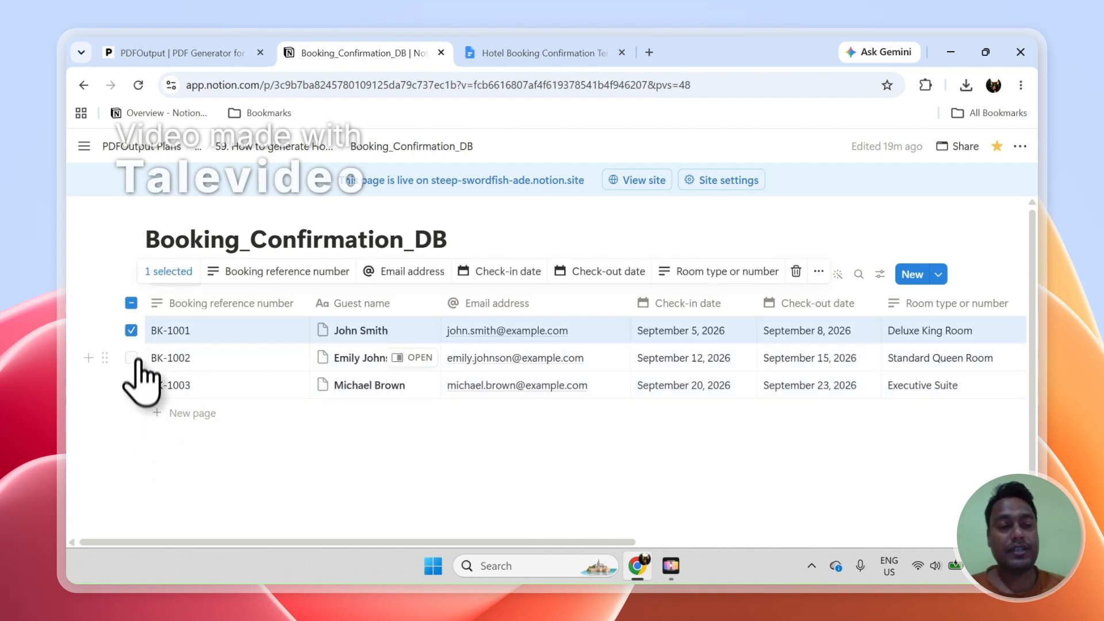
left_click(131, 357)
left_click(132, 385)
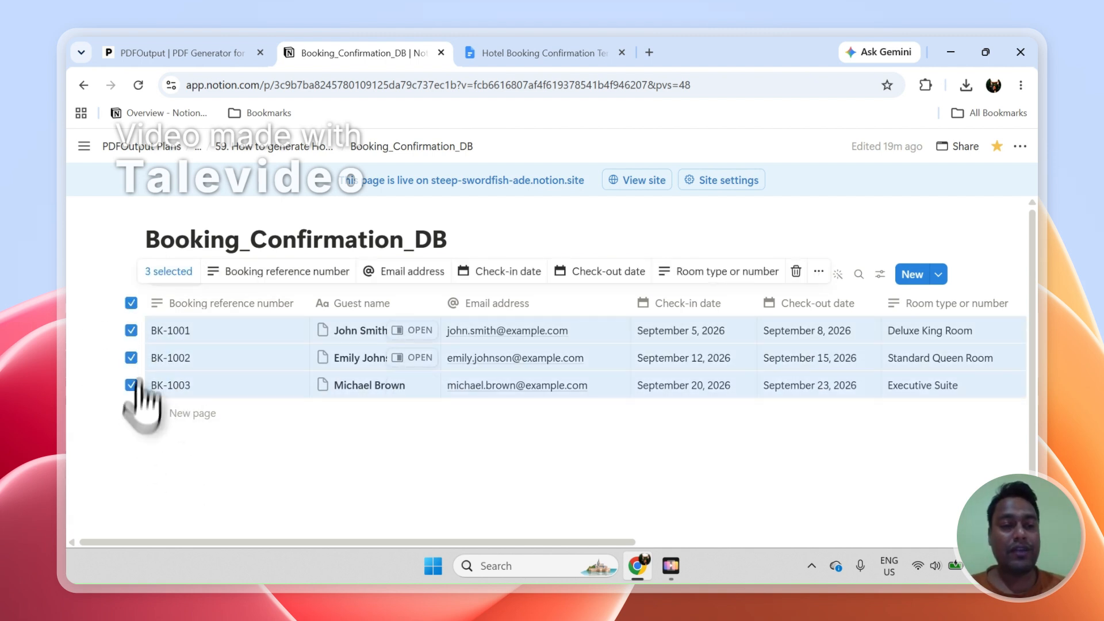
left_click(132, 303)
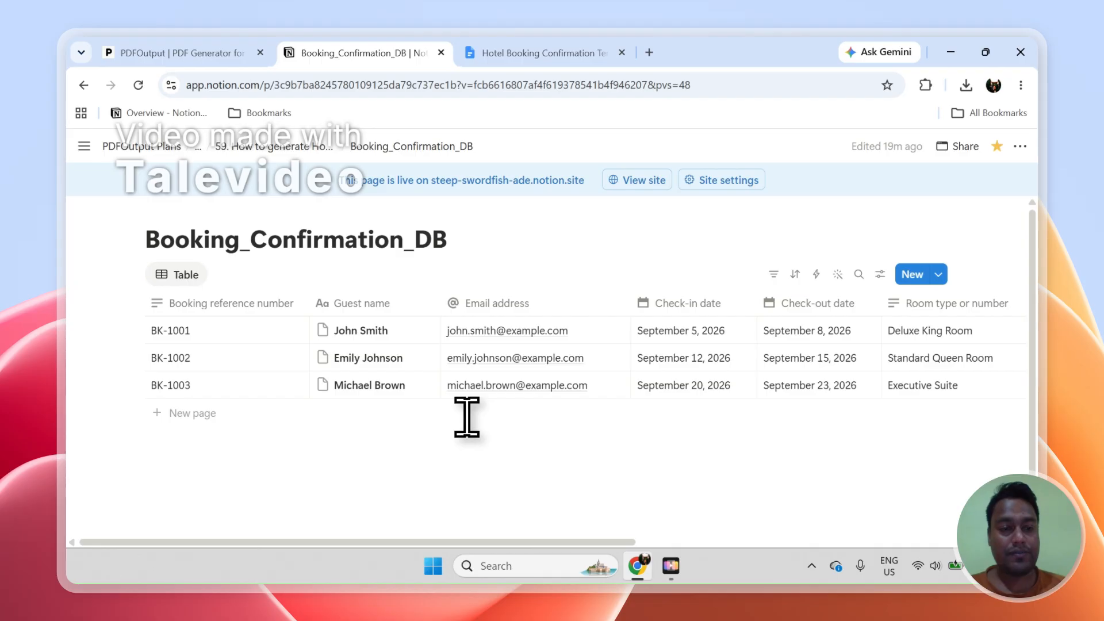
Select the first two booking rows and review the placeholder fields in the Google Docs hotel booking confirmation template.
left_click(132, 331)
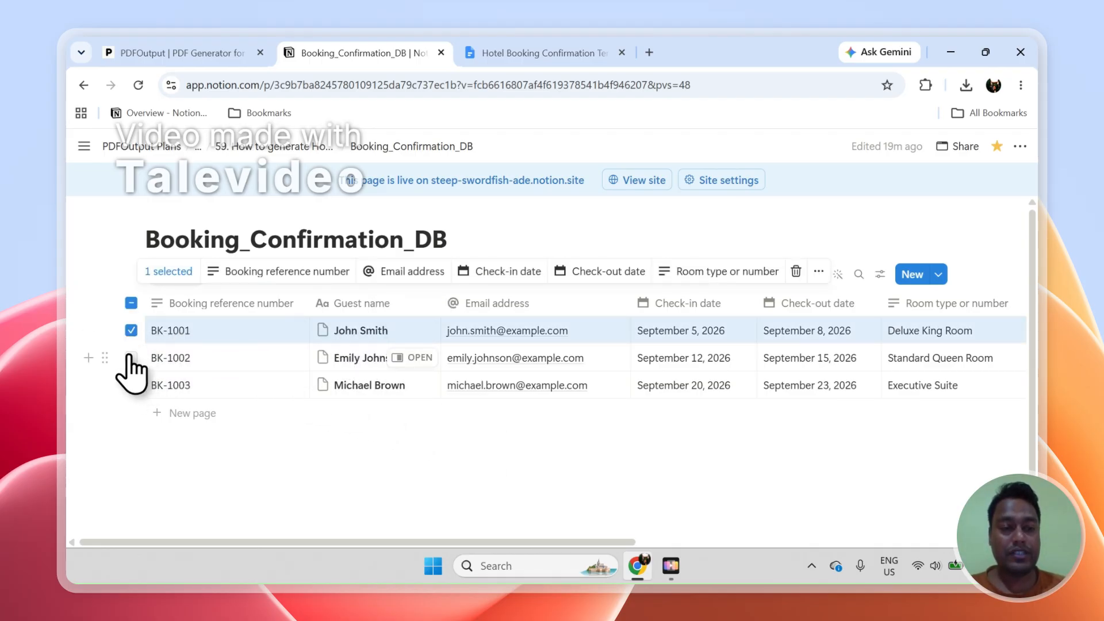
left_click(131, 358)
left_click(489, 52)
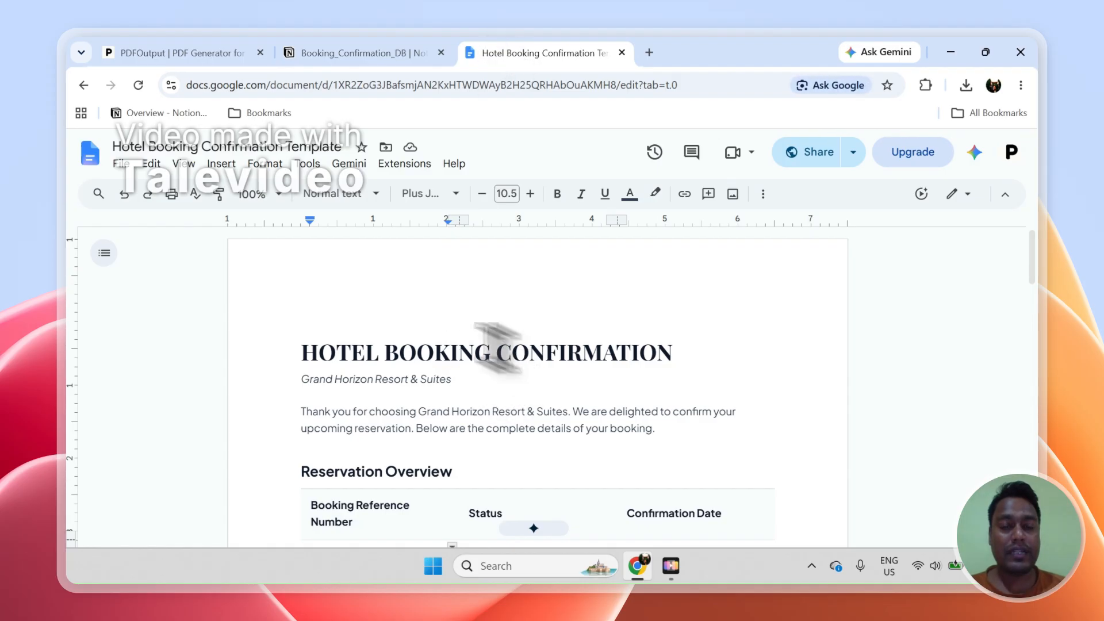
scroll(1037, 272, "down", 3)
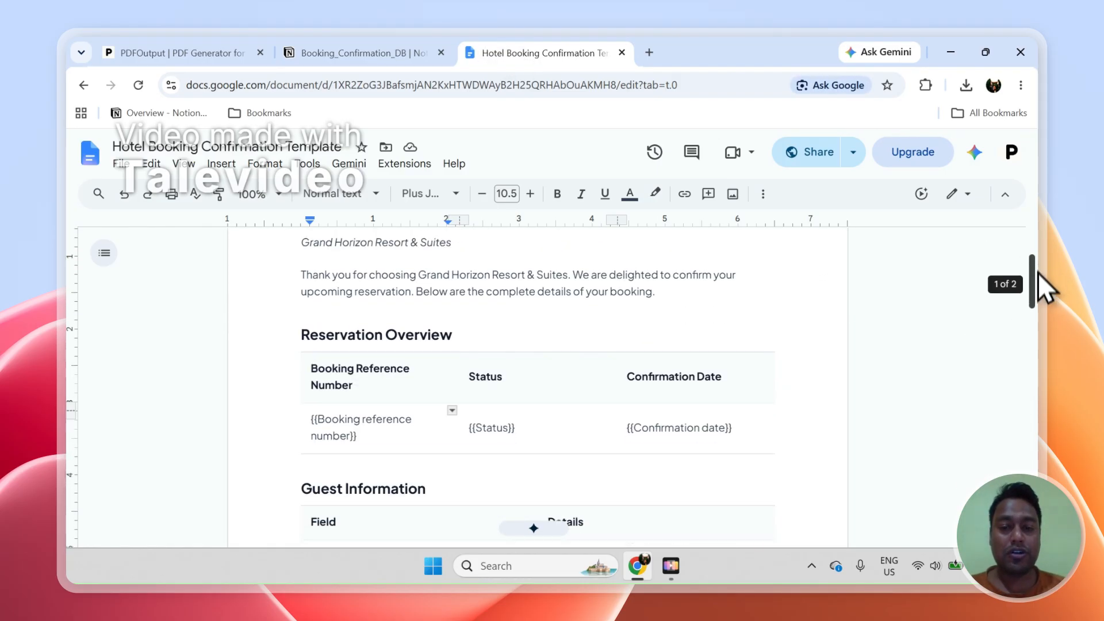
left_click_drag(1039, 274, 1037, 345)
Return to the Notion booking database, select every row, and clear the selection.
left_click(376, 52)
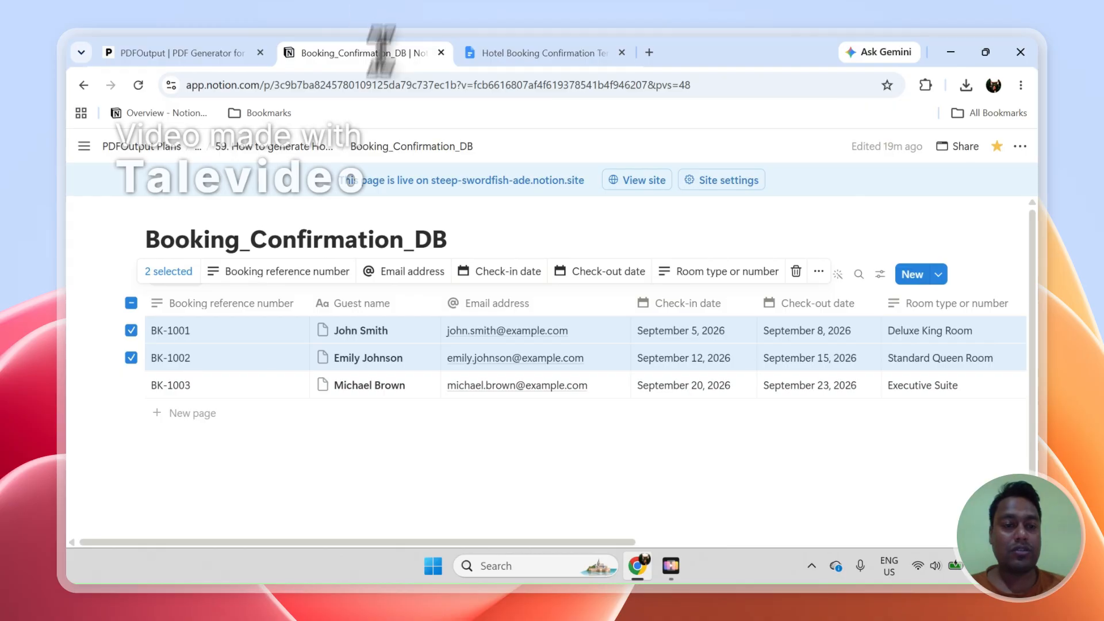
left_click(132, 303)
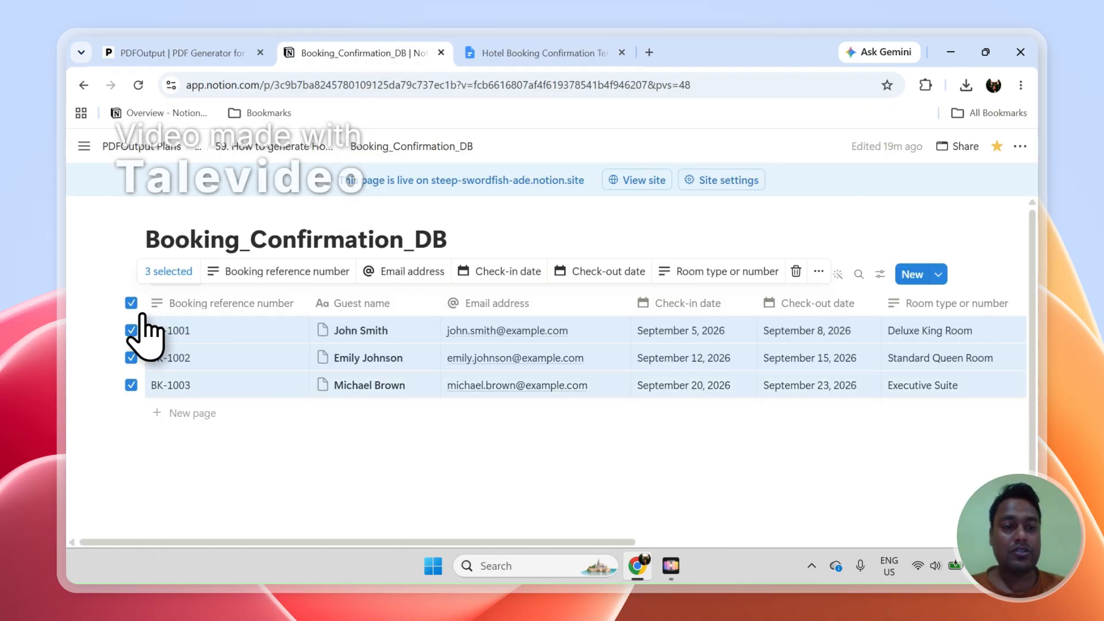
left_click(132, 303)
Switch to PDFOutput, start a new automation, and initiate the required Notion connection.
left_click(218, 53)
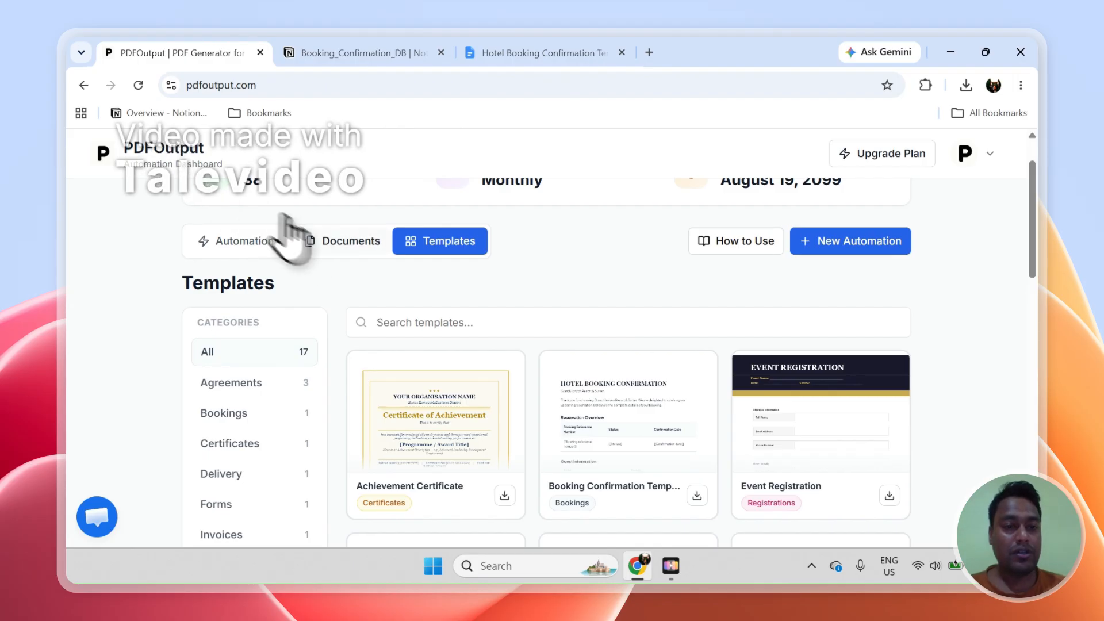
left_click(269, 243)
scroll(1003, 299, "up", 1)
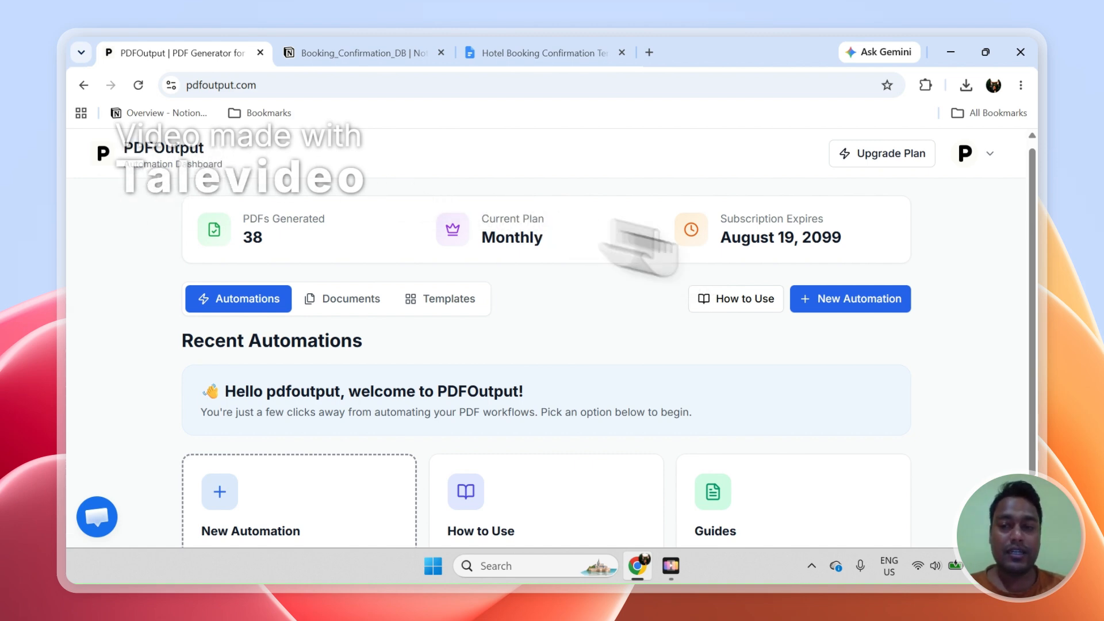
scroll(1036, 336, "down", 1)
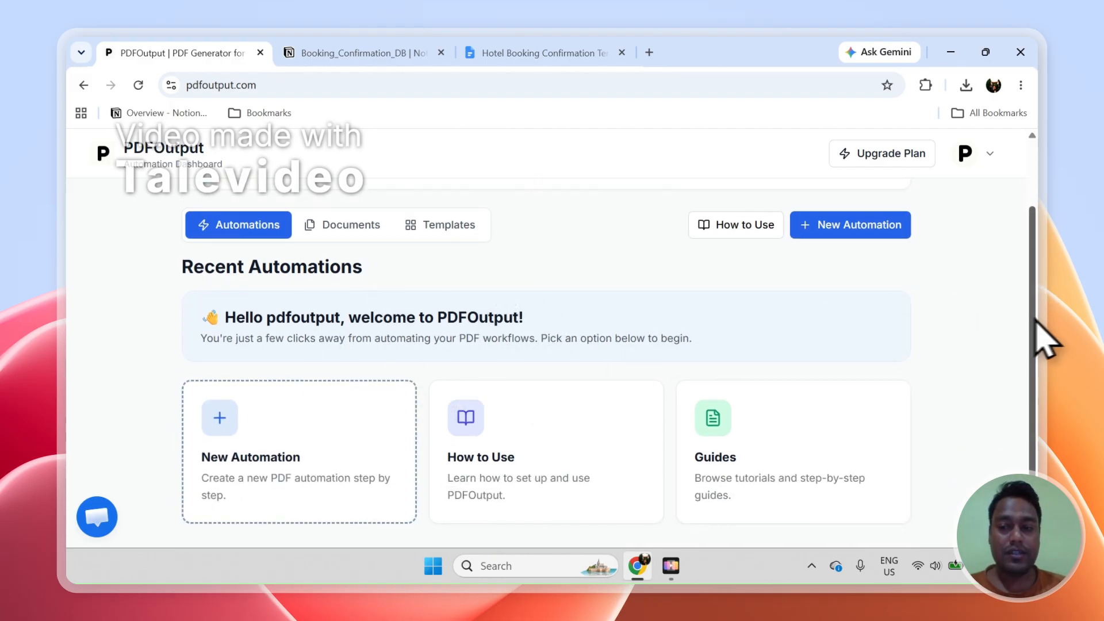
left_click(290, 414)
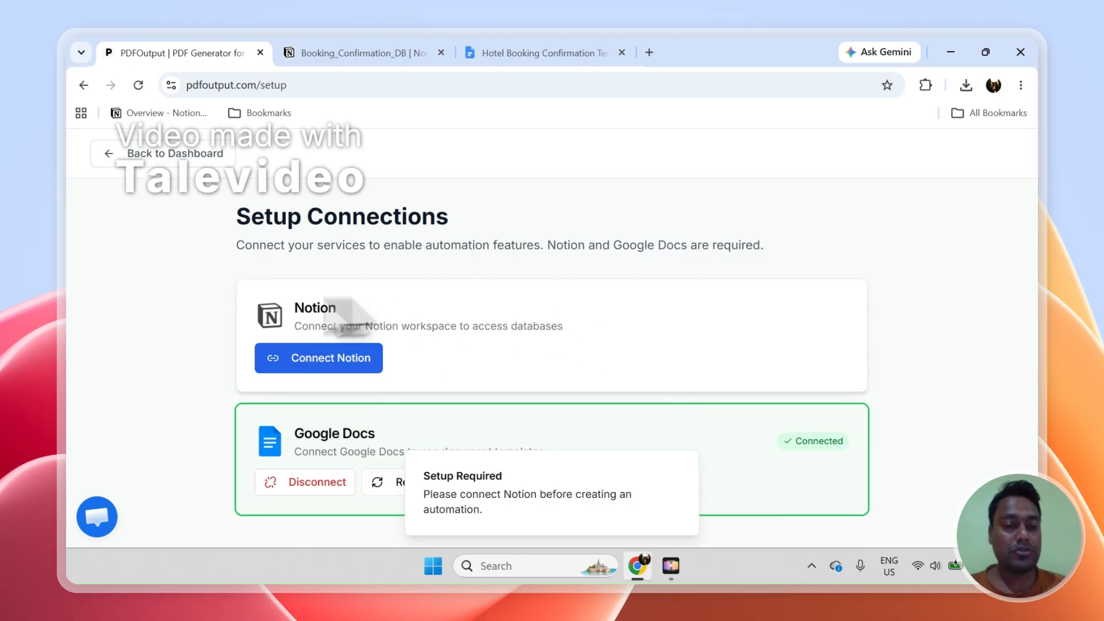
left_click(312, 354)
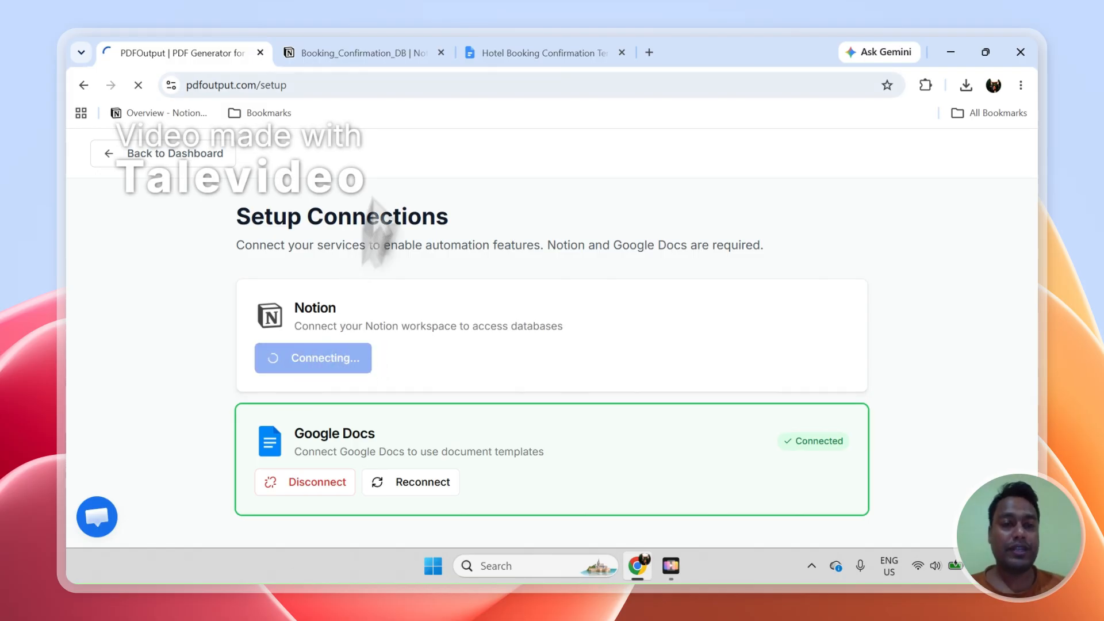
Copy the title Booking_Confirmation_DB from the booking database page in Notion.
left_click(386, 48)
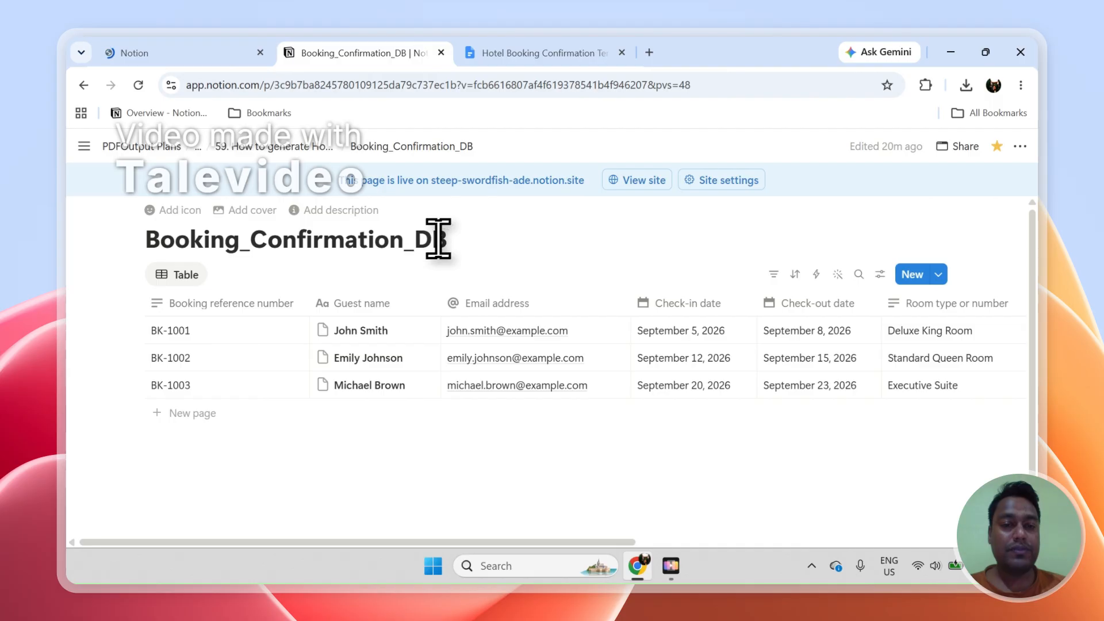
left_click_drag(446, 235, 201, 245)
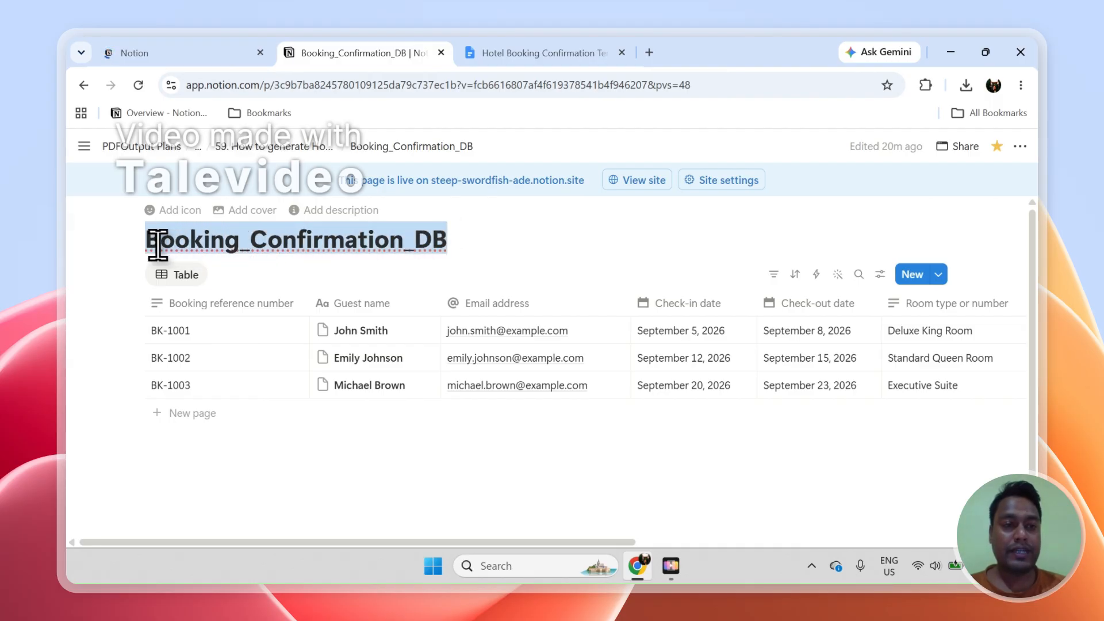
right_click(283, 241)
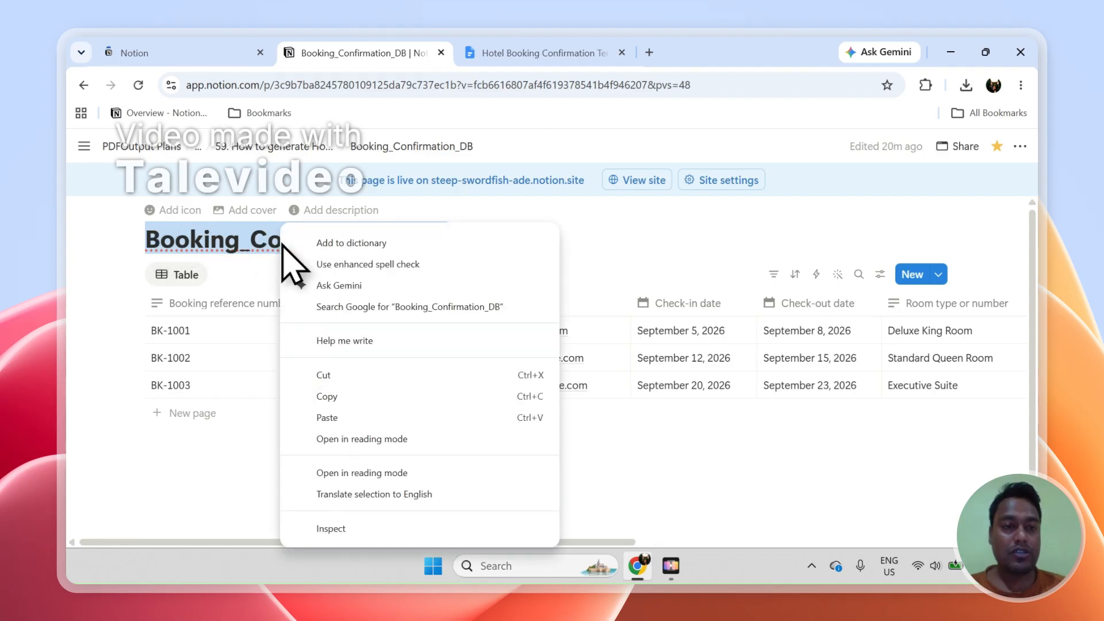
left_click(320, 398)
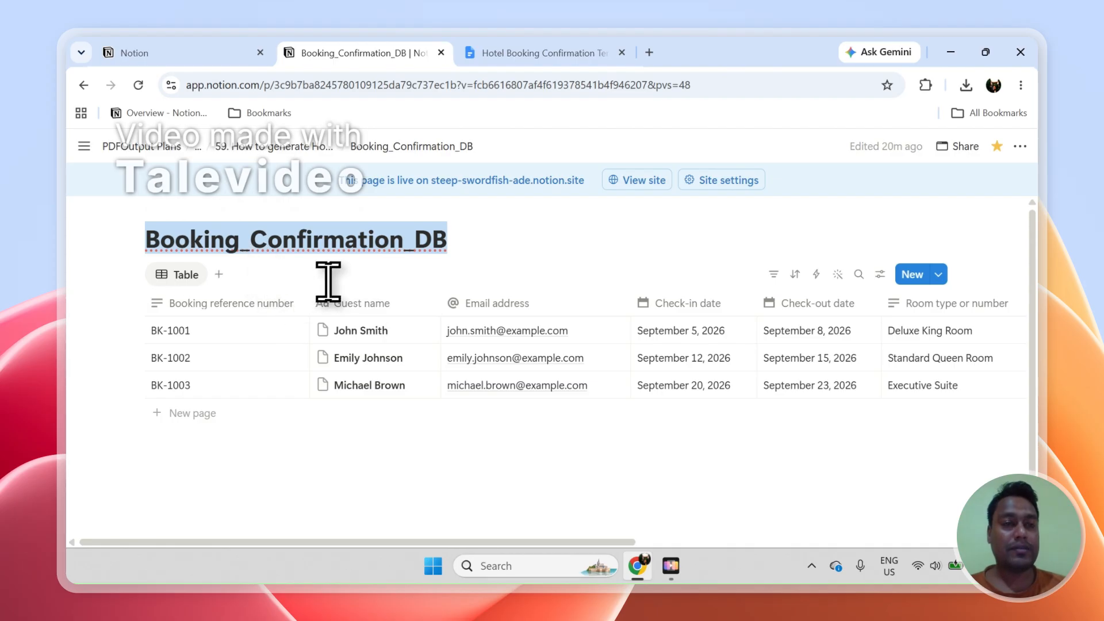
Check that the workspace chosen for the PDFOutput connection matches the booking database's Notion workspace.
left_click(212, 46)
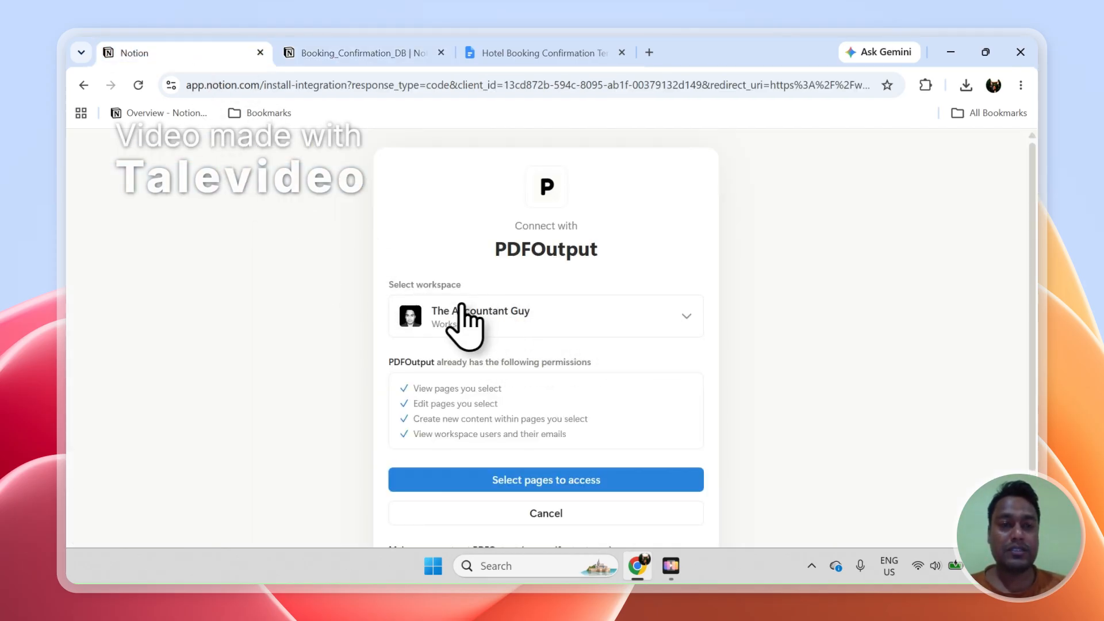
left_click(372, 51)
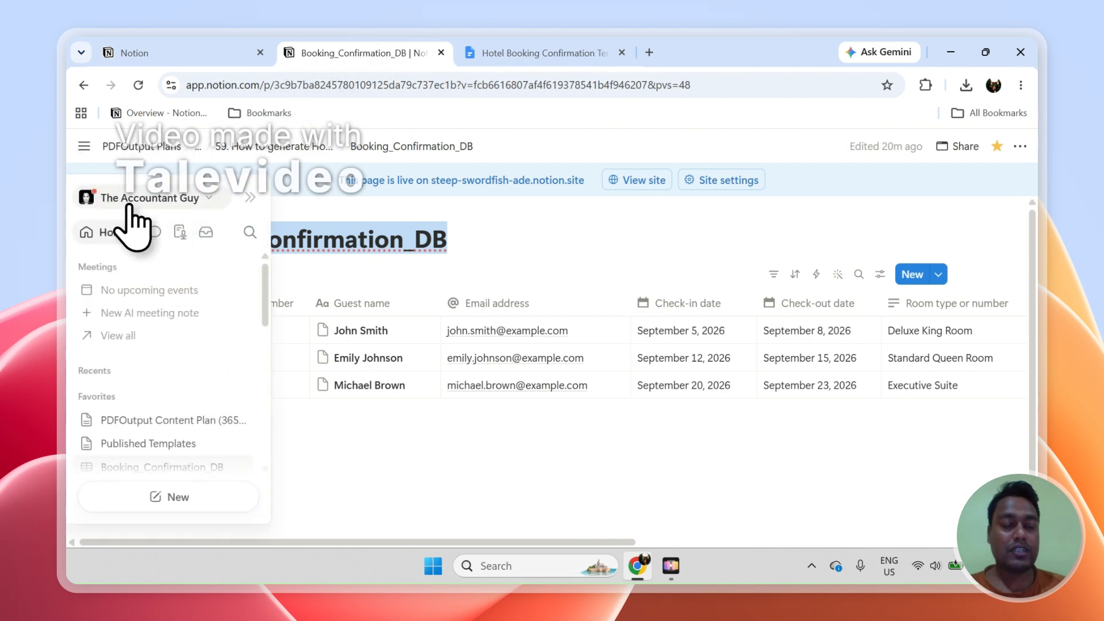
left_click(148, 53)
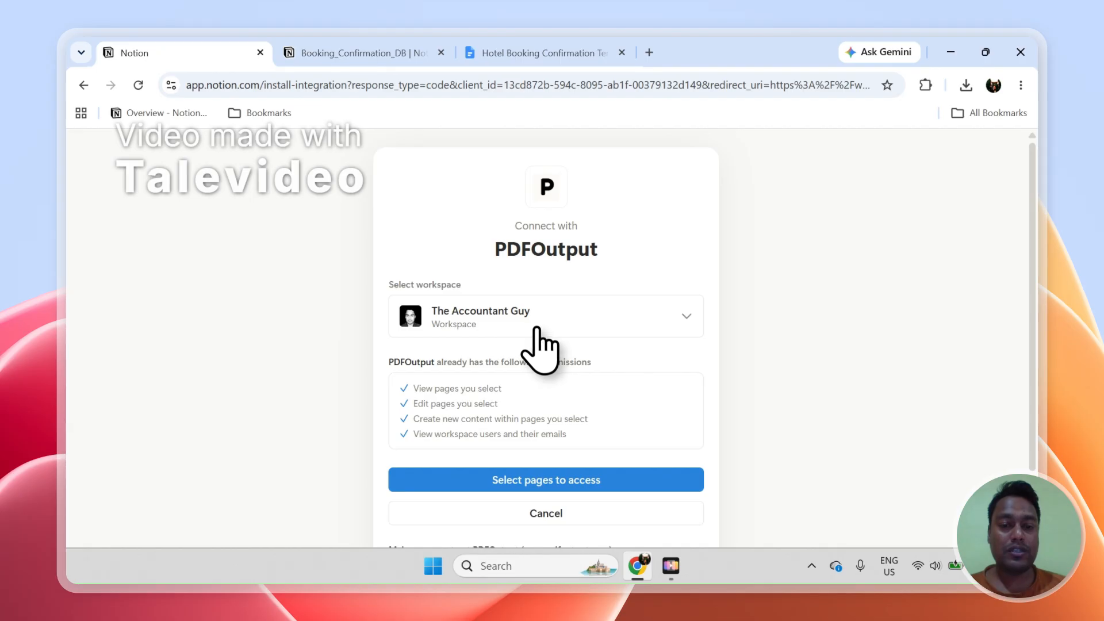
Replace Listing_Agreements_DB with Booking_Confirmation_DB in the pages PDFOutput can access and allow access.
left_click(557, 479)
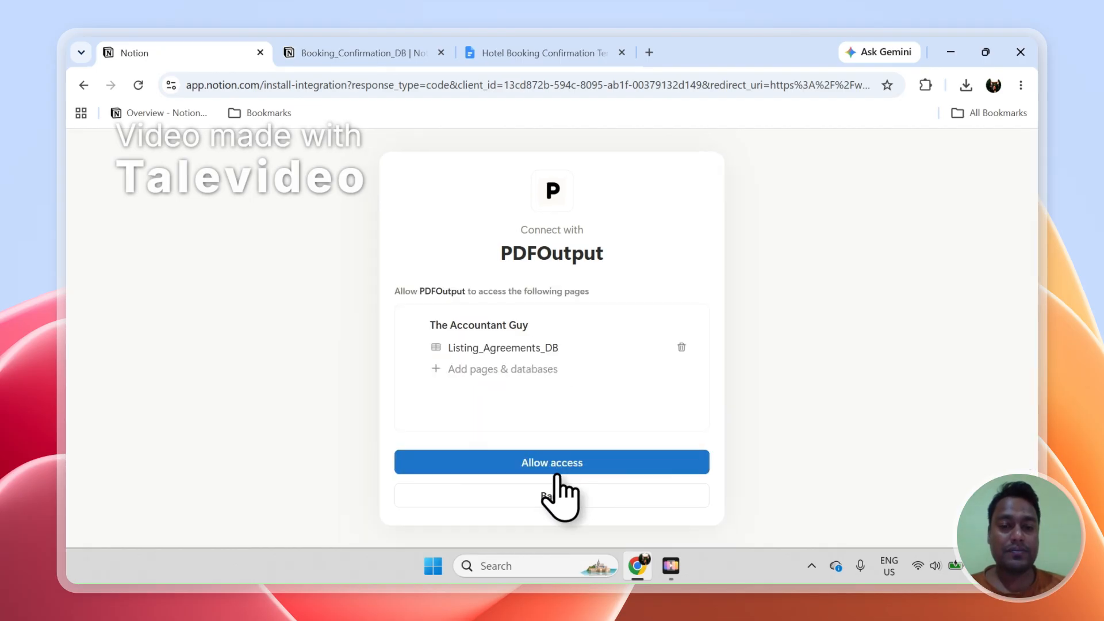
left_click(682, 347)
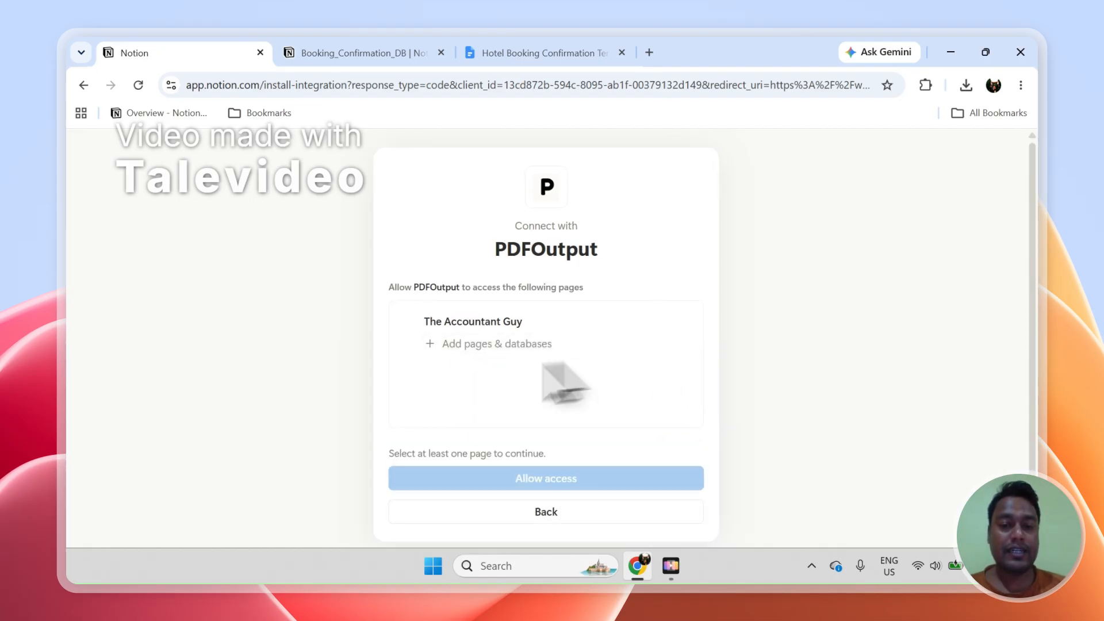
left_click(482, 345)
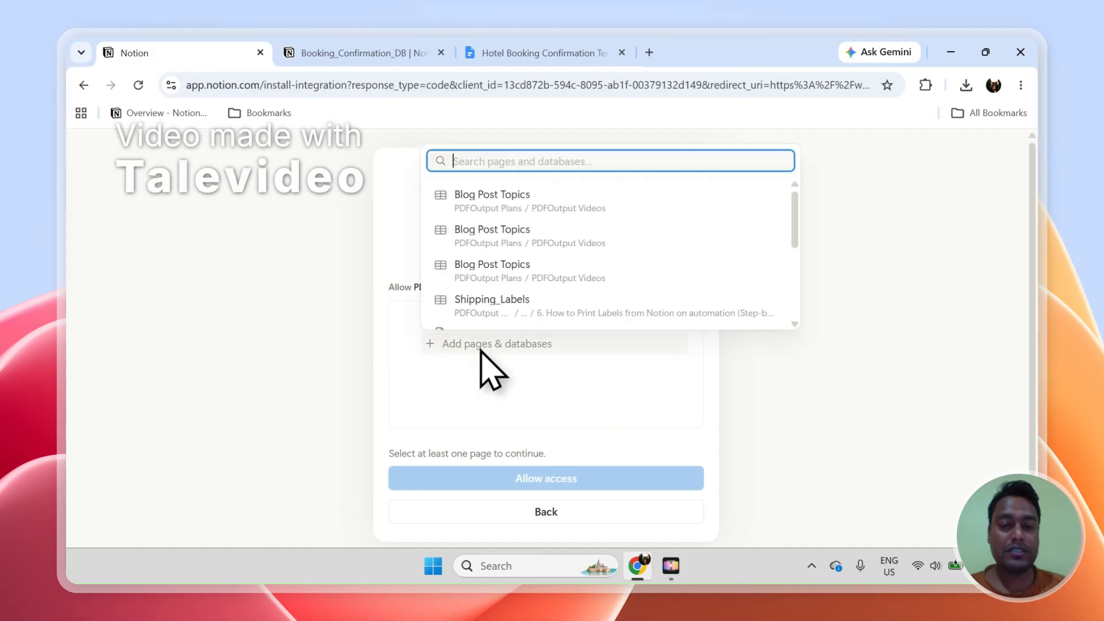
right_click(487, 158)
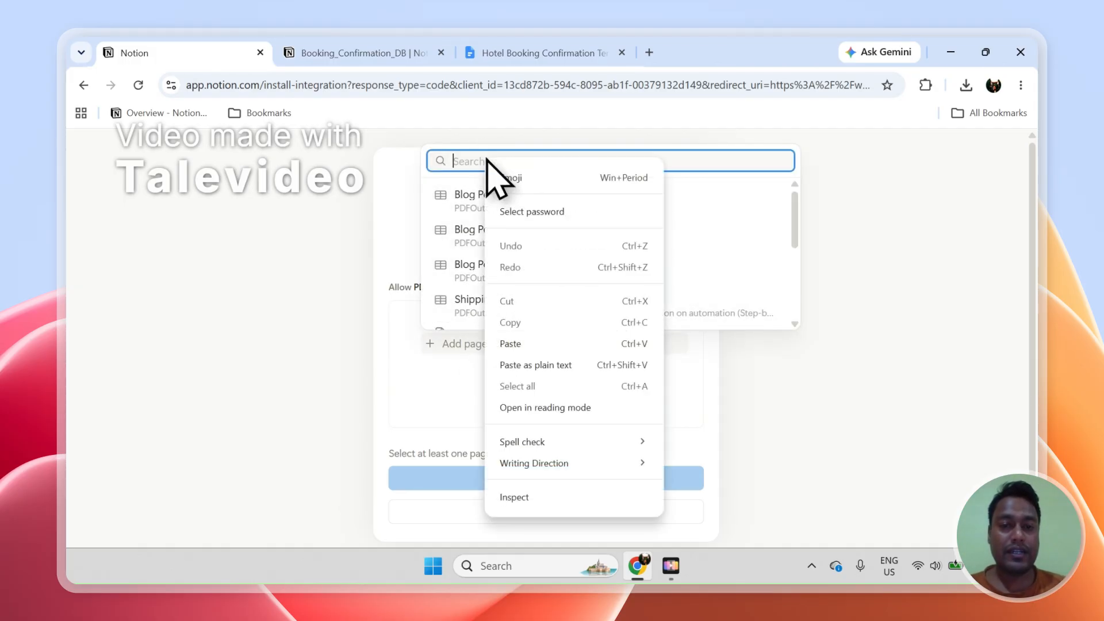
left_click(508, 344)
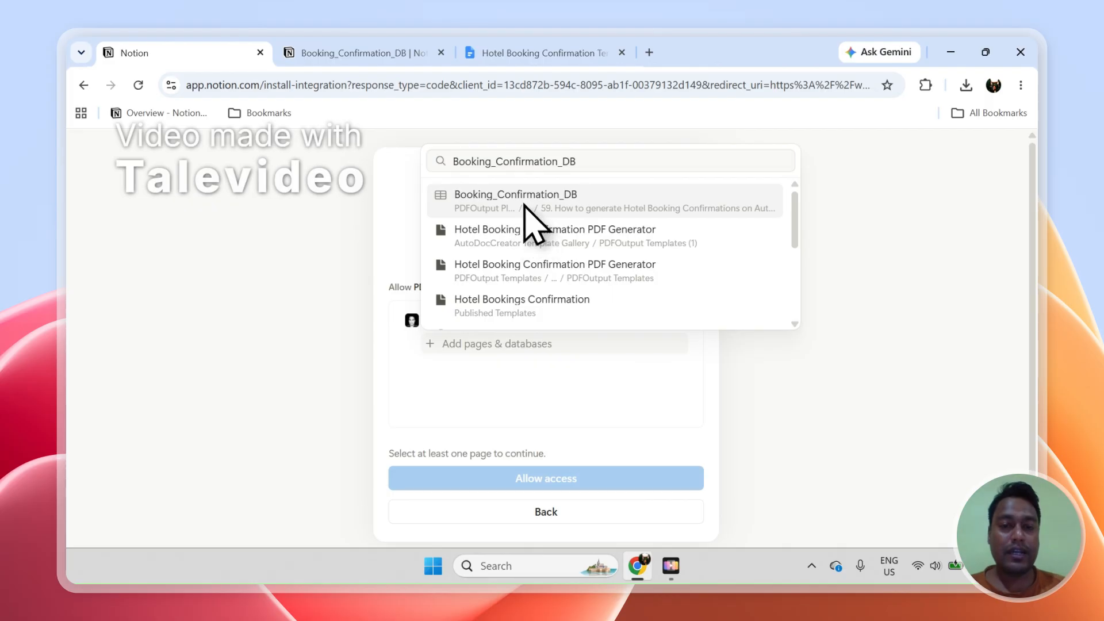
left_click(529, 215)
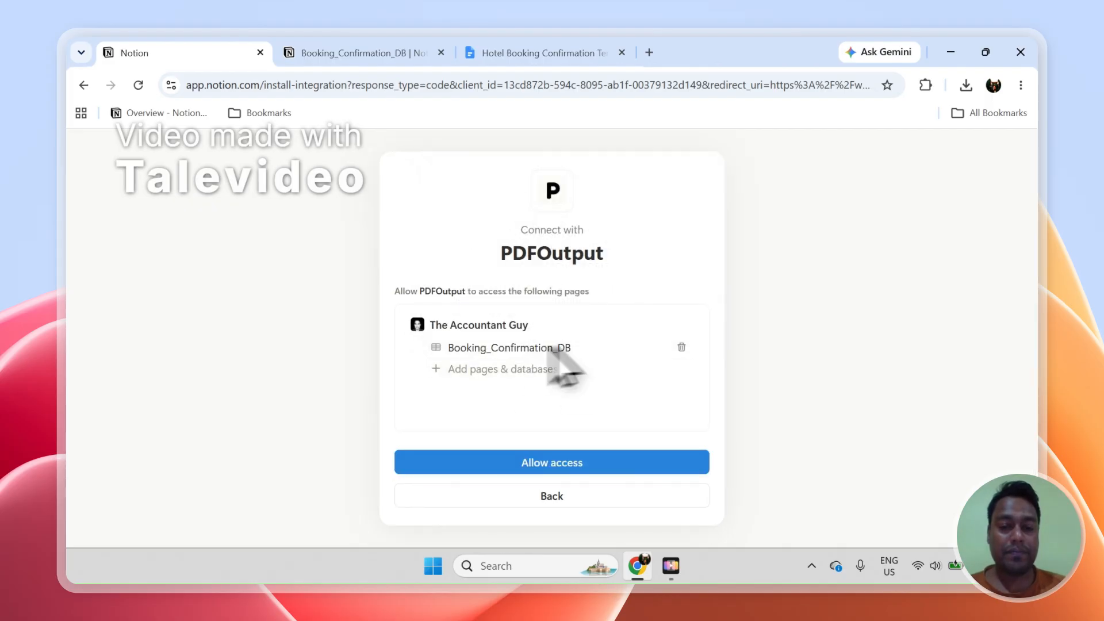
left_click(559, 465)
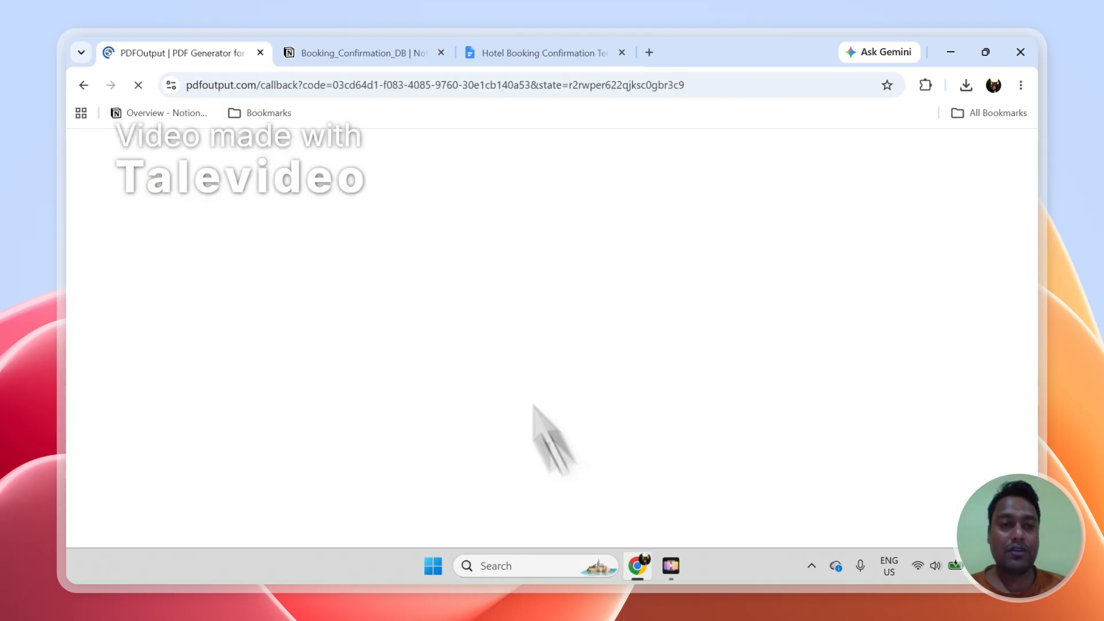
Look over the Notion booking database and the Google Docs template's placeholders, and return to PDFOutput's template selection.
left_click(328, 51)
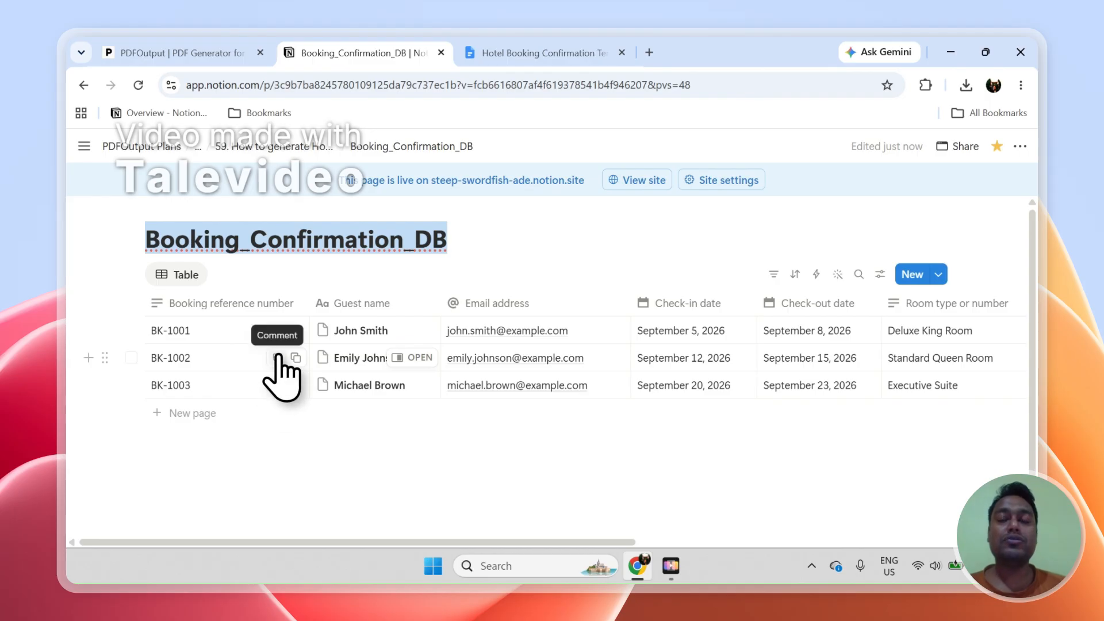
left_click(199, 55)
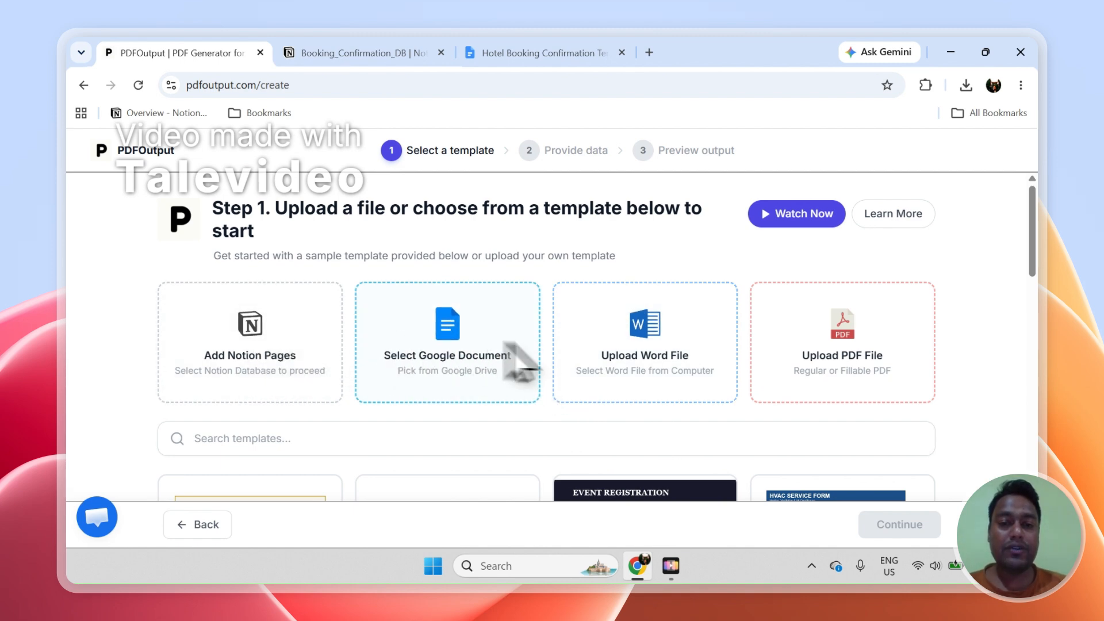
left_click(592, 54)
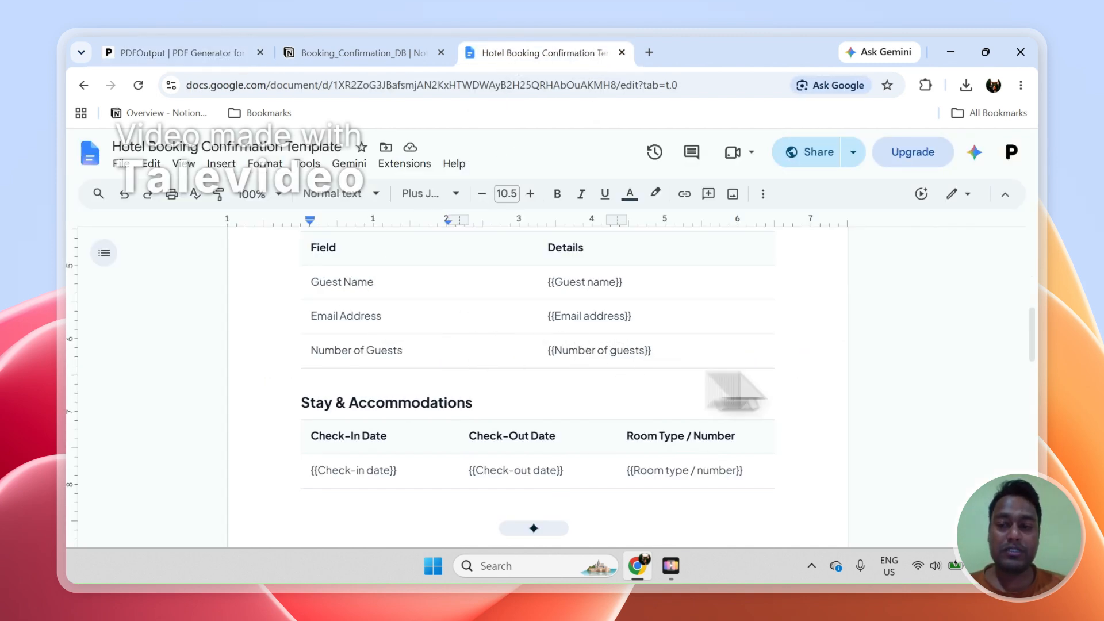
left_click_drag(1032, 377, 1035, 276)
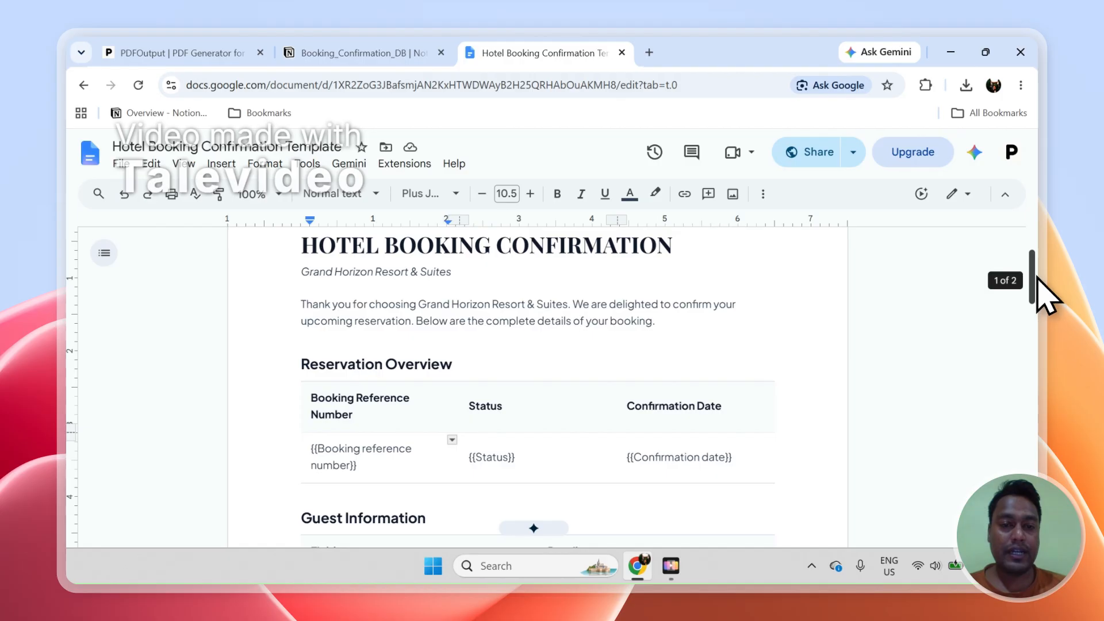
left_click(221, 52)
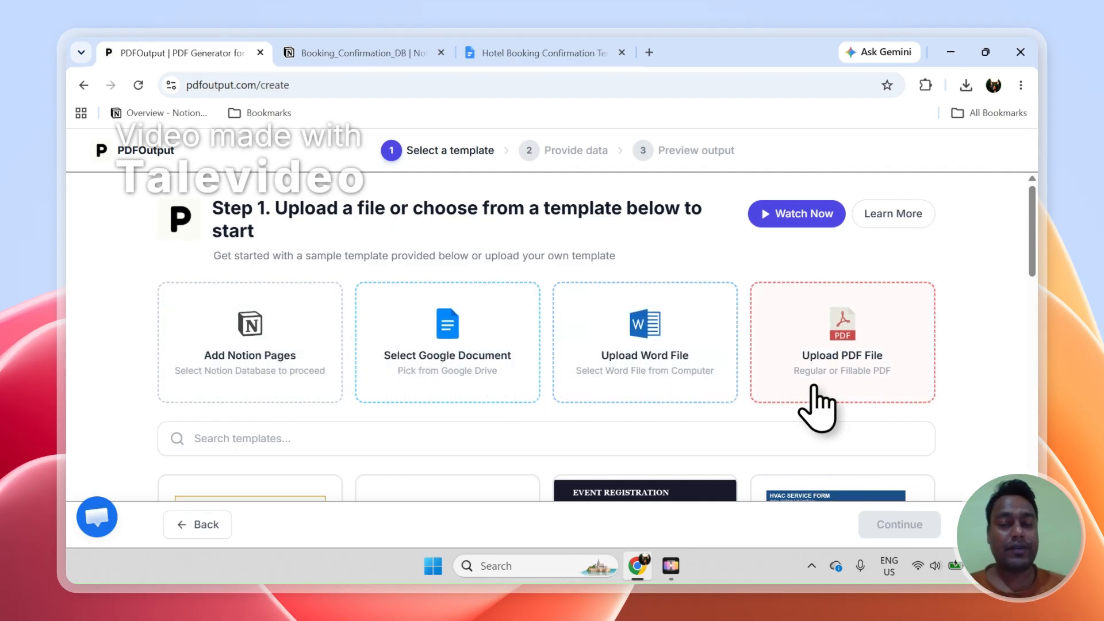
Choose the Booking Confirmation Template from the sample templates and continue to providing data.
left_click_drag(1035, 250, 1037, 316)
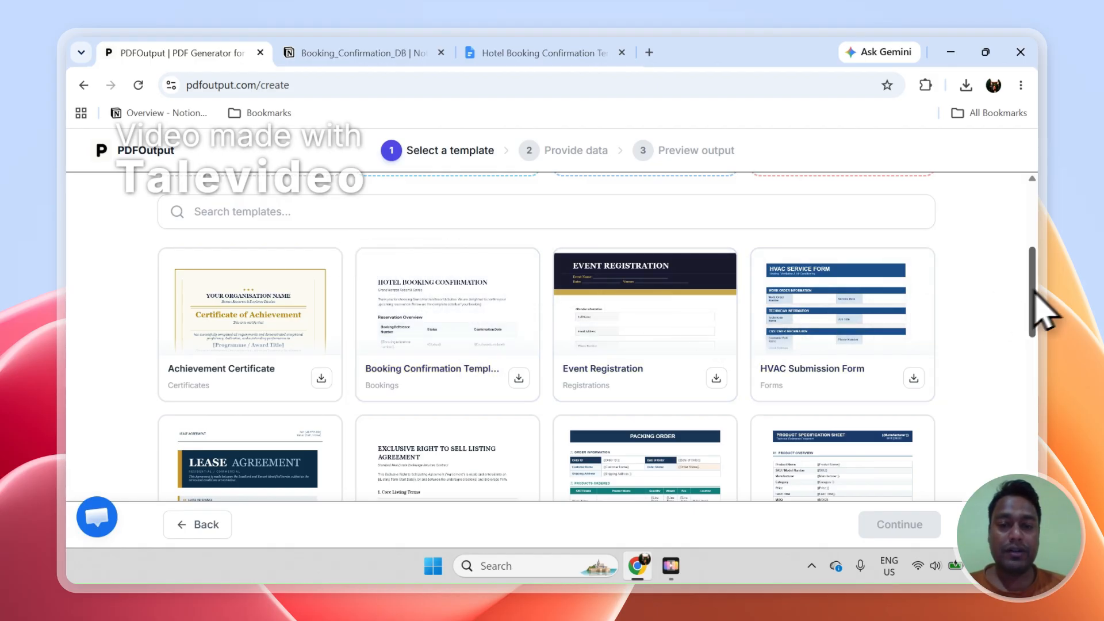
scroll(1042, 313, "up", 1)
left_click(512, 315)
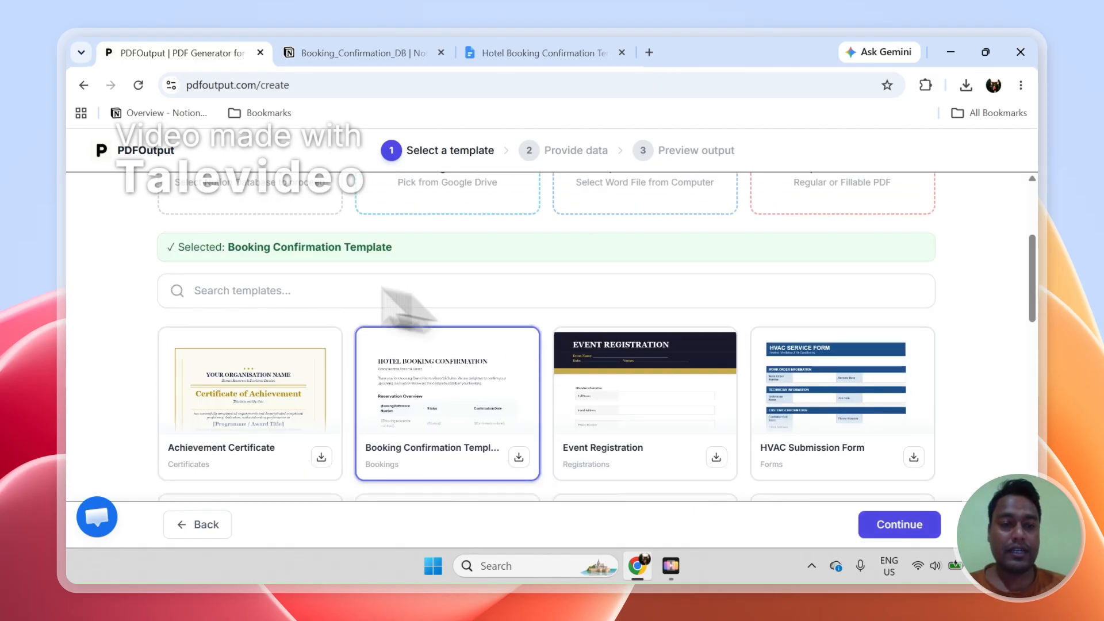
left_click(895, 537)
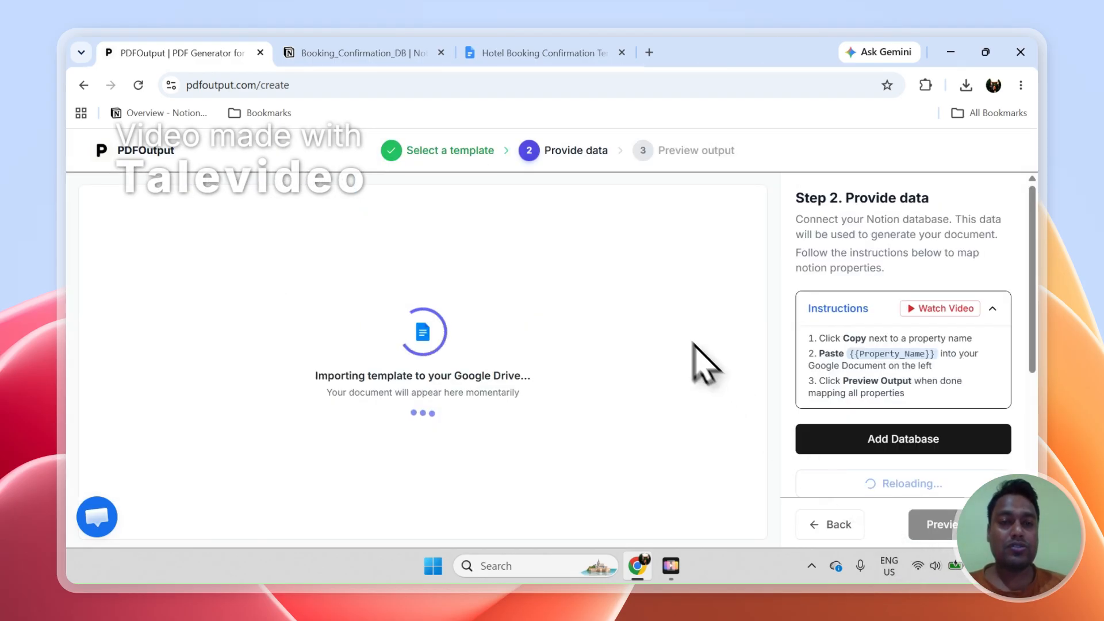
Close the separate Hotel Booking Confirmation Template document and stay on PDFOutput's imported template.
left_click(507, 46)
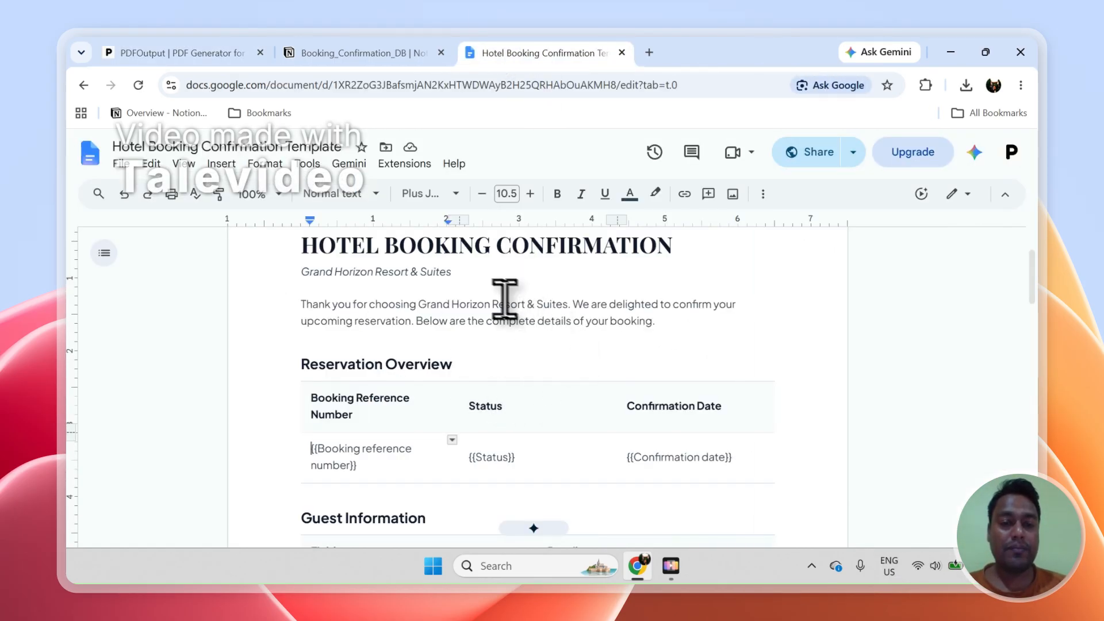
left_click(189, 53)
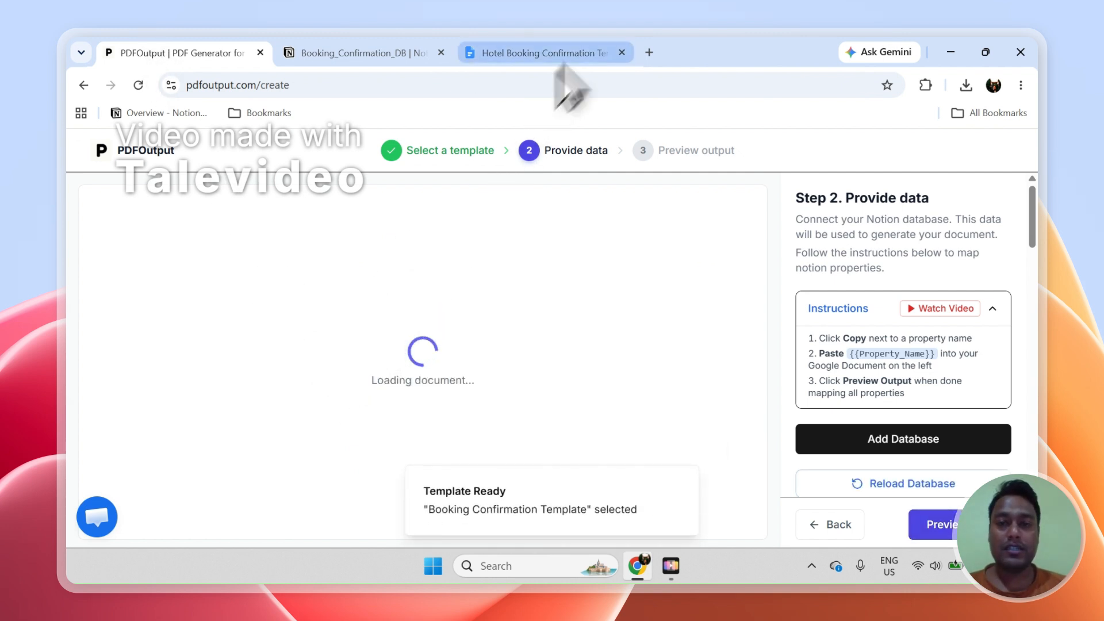
left_click(622, 52)
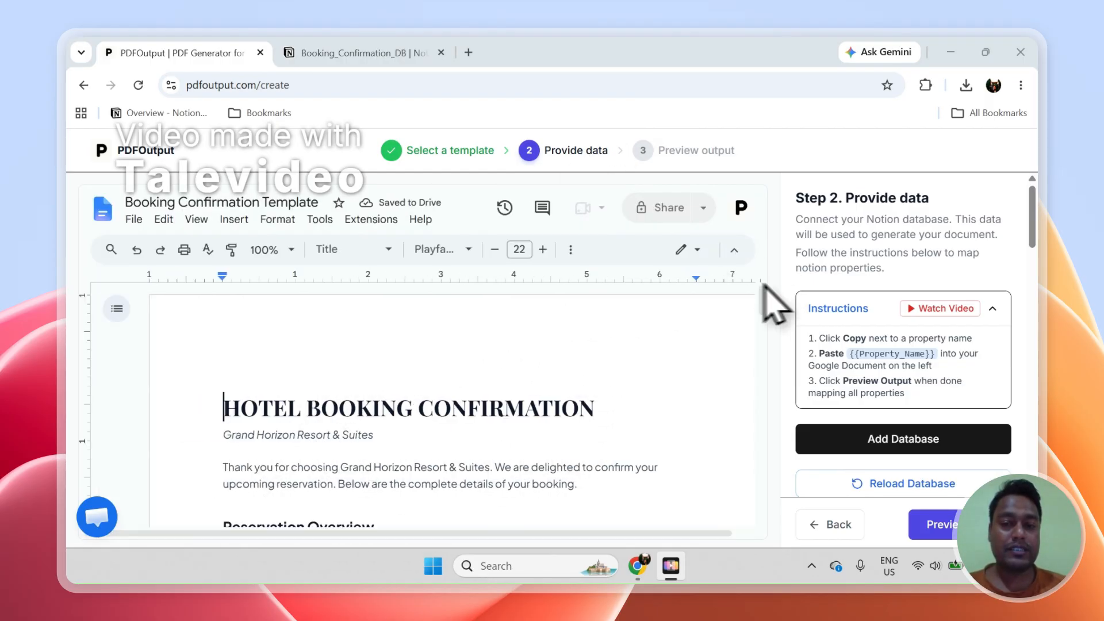
mouse_move(766, 298)
left_mouse_down()
mouse_move(764, 468)
mouse_move(769, 314)
left_mouse_up()
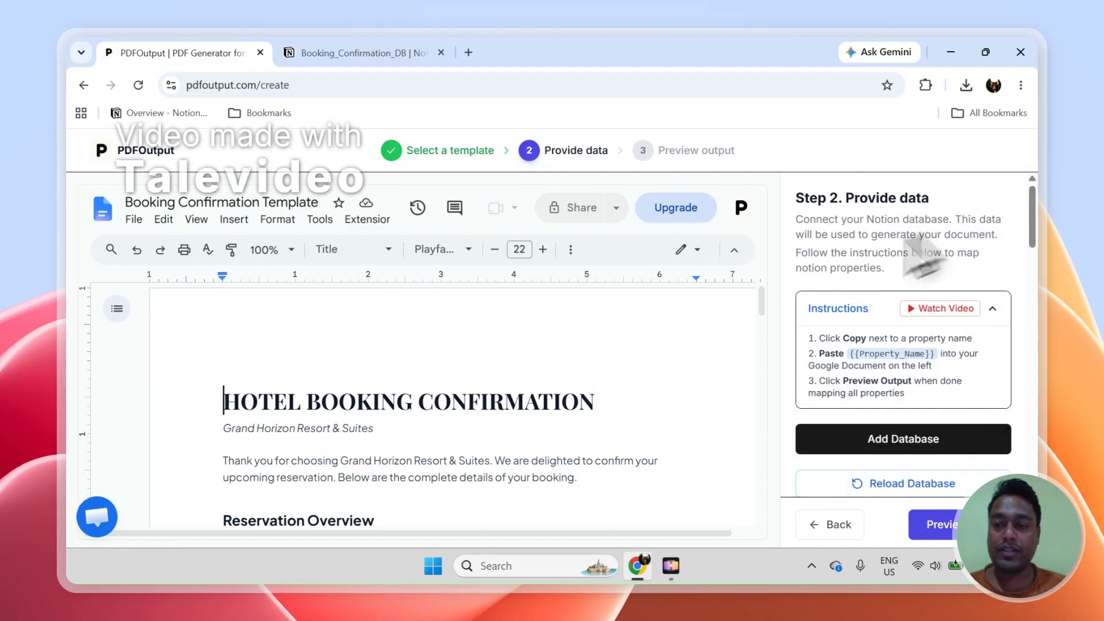
Check that Booking_Confirmation_DB is the selected database and look through its listed properties.
left_click_drag(1039, 246, 1042, 295)
left_click(824, 264)
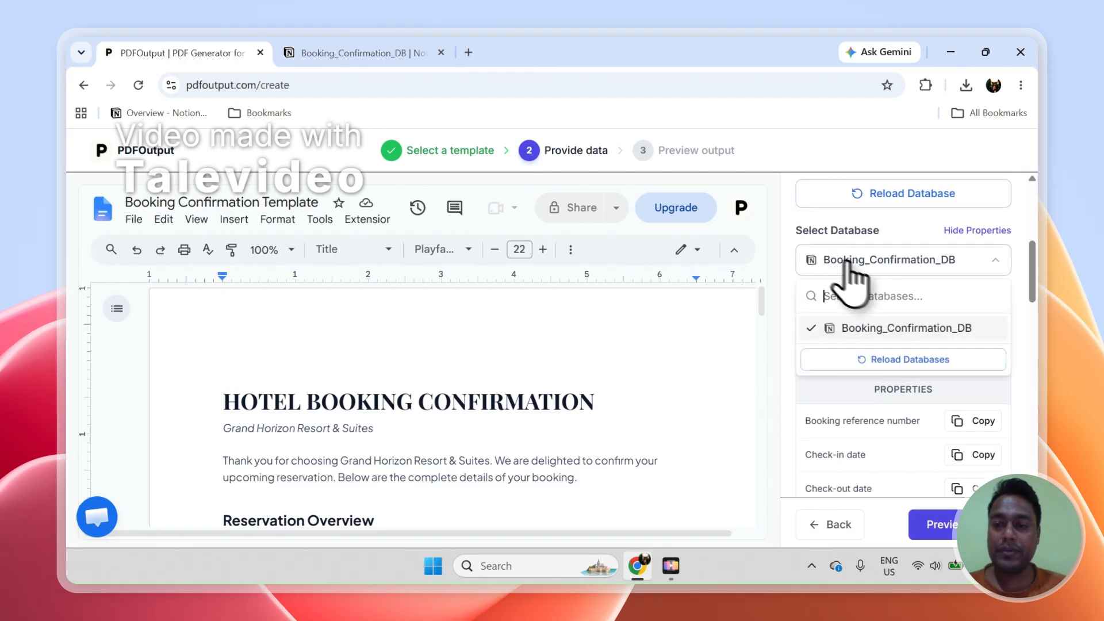
left_click(889, 252)
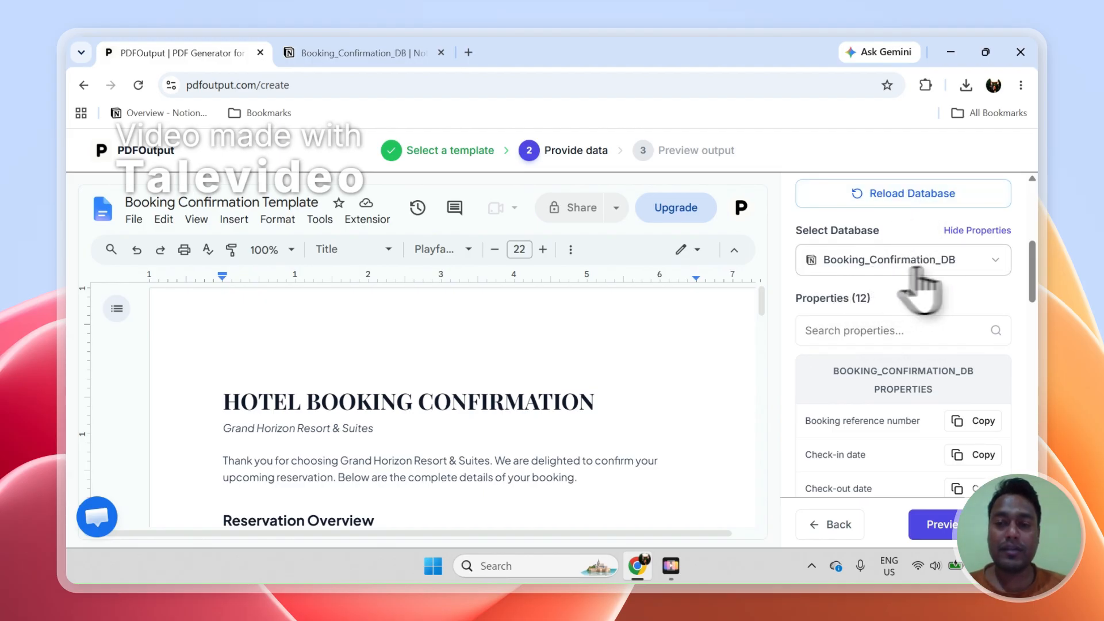
left_click_drag(1032, 265, 1032, 308)
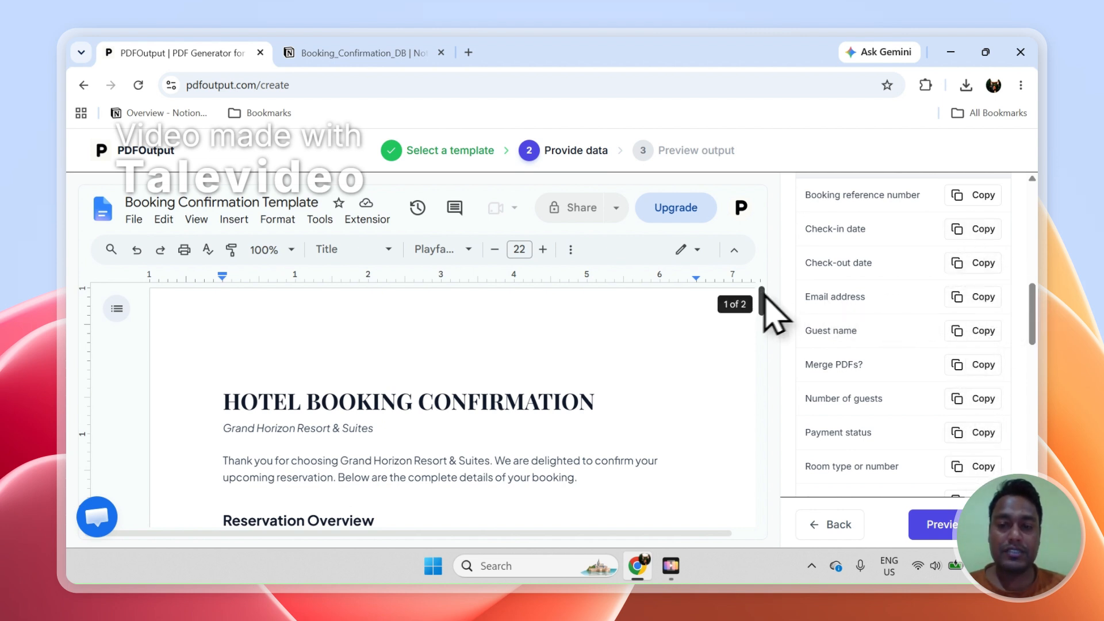
Delete the booking reference number, status and confirmation date placeholders from the template's Reservation Overview table.
left_click_drag(764, 304, 765, 324)
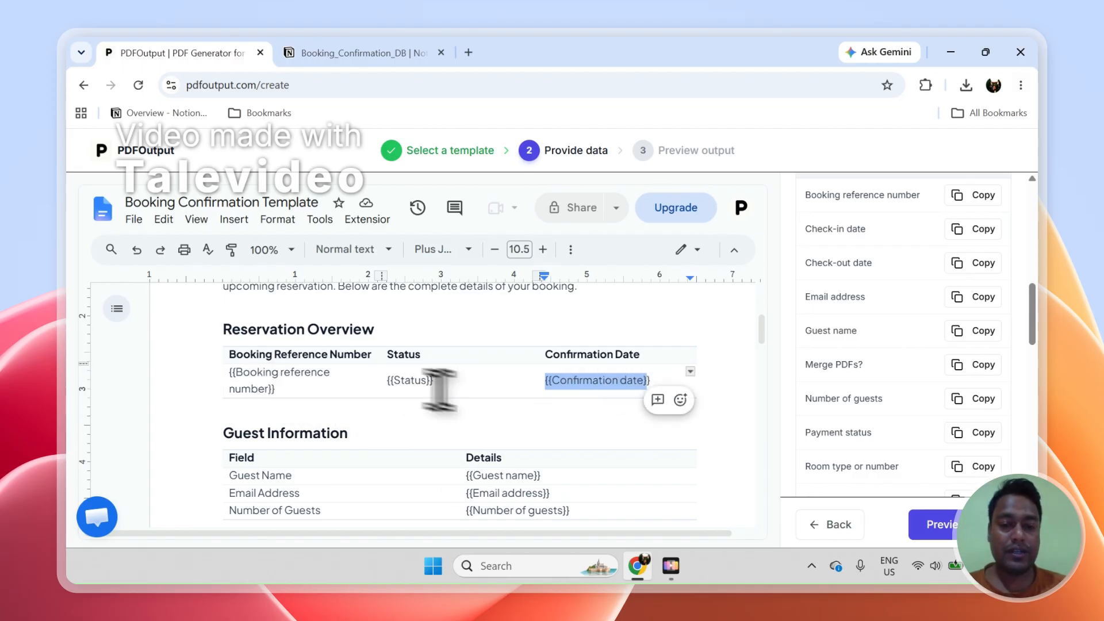
left_click(581, 386)
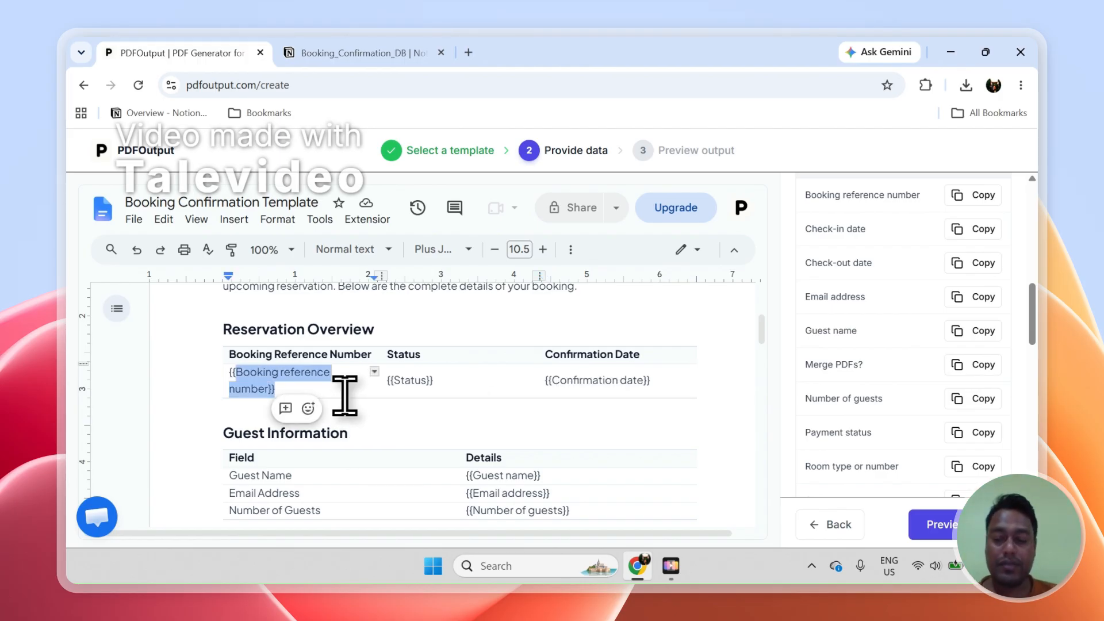
key("BackSpace")
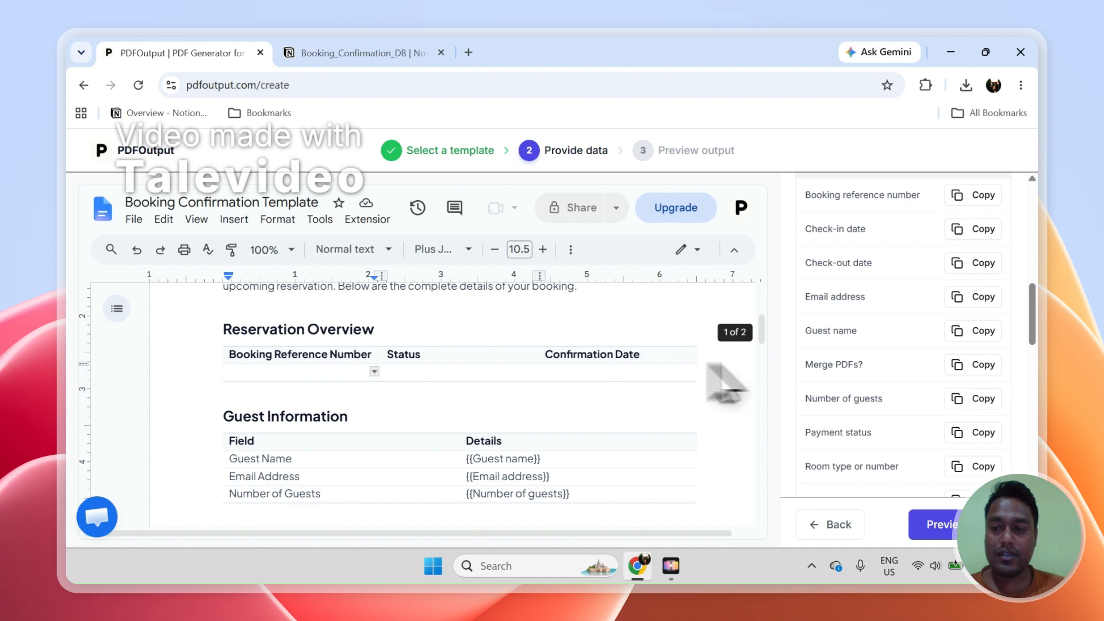
Insert the {{Booking reference number}} property placeholder in the empty cell under Booking Reference Number.
scroll(1015, 333, "up", 2)
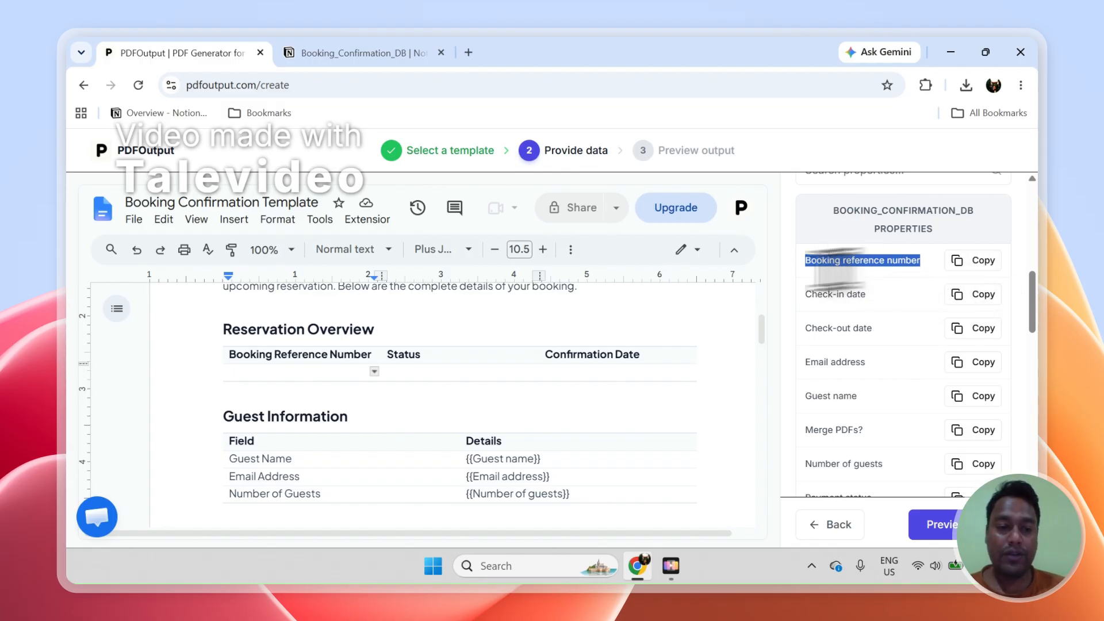
left_click(261, 373)
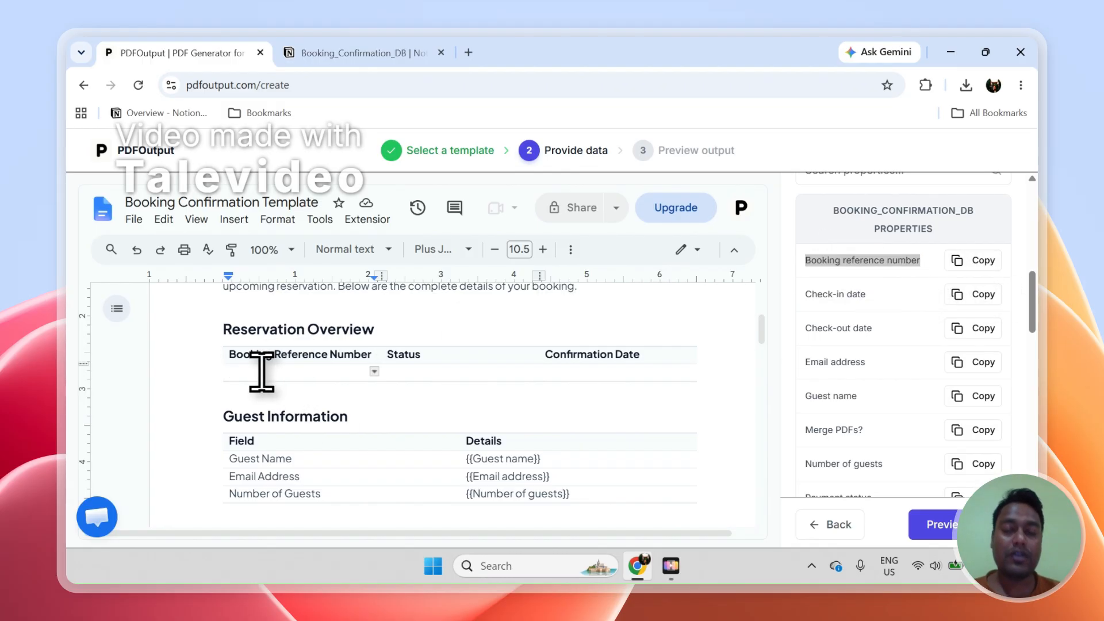
type("{{Booking reference number}}")
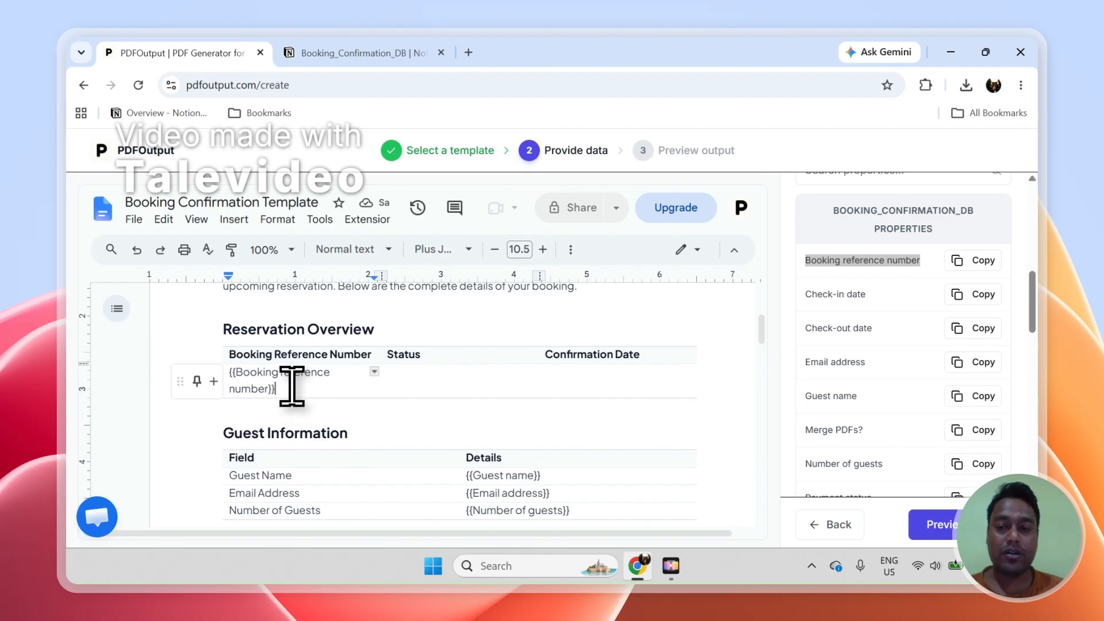
Copy the Status property and insert {{Status}} in the empty cell under Status in the Reservation Overview table.
scroll(1039, 336, "down", 2)
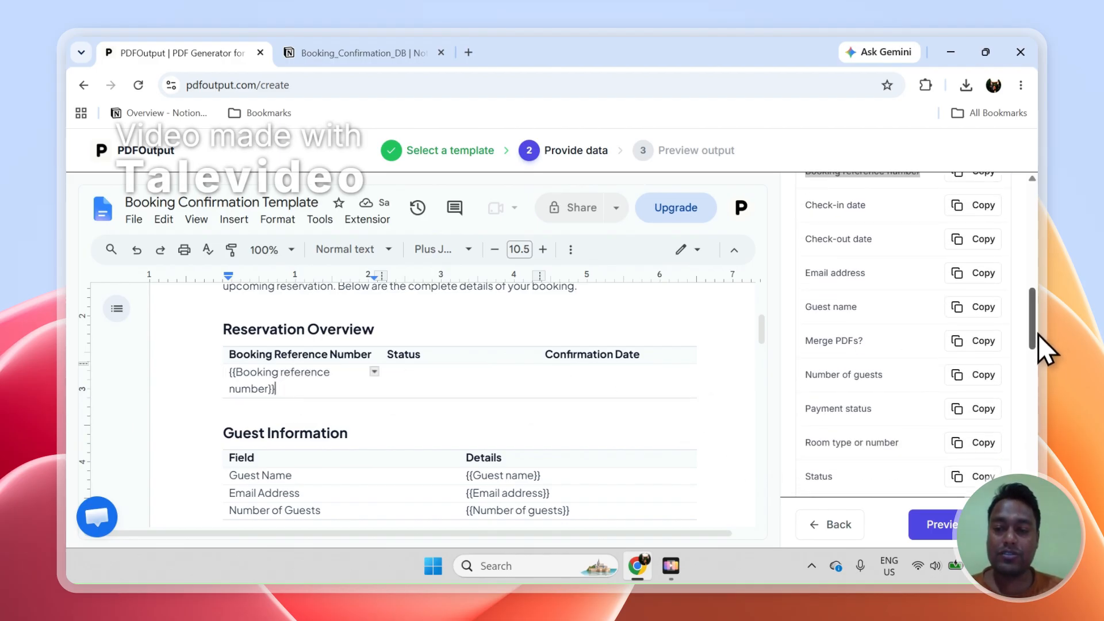
scroll(1037, 342, "down", 2)
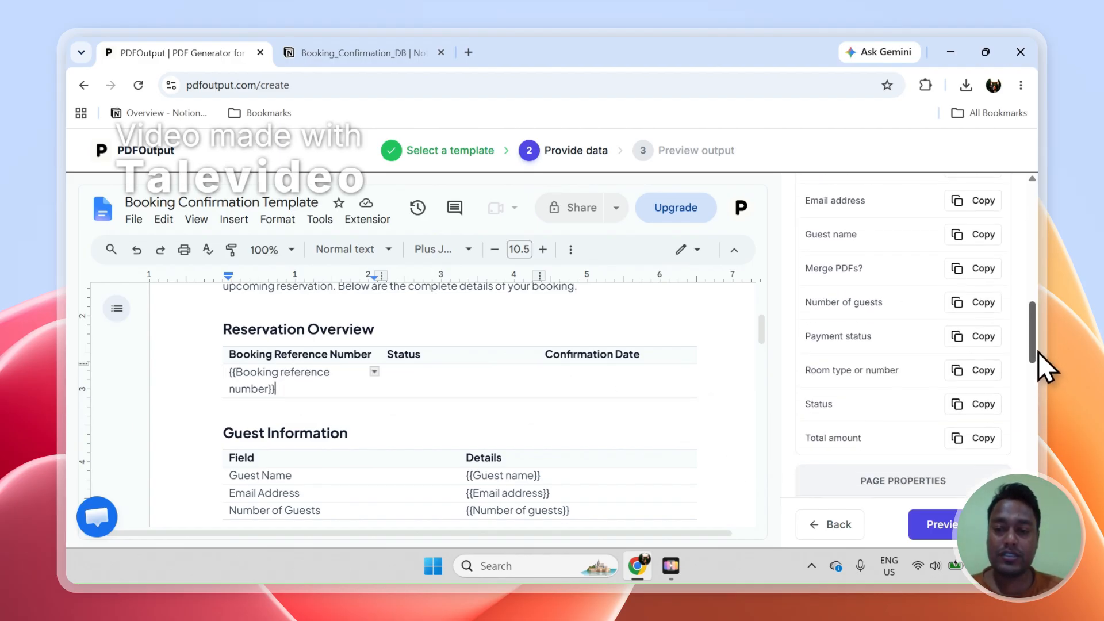
left_click(972, 406)
left_click(444, 373)
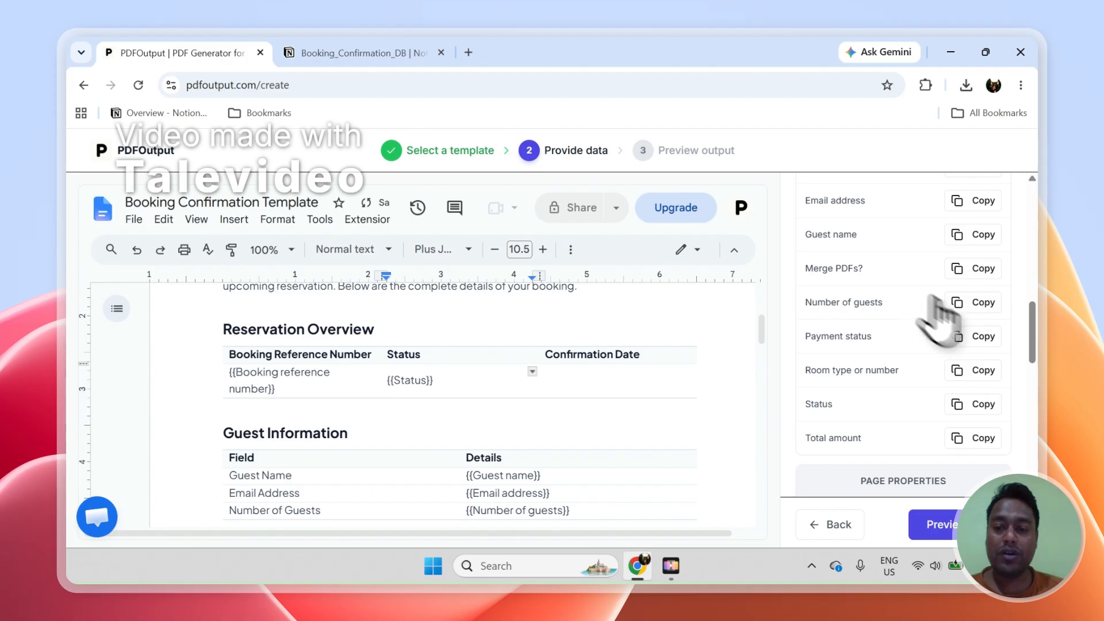
Copy the Check-in date property and insert {{Check-in date}} in the empty cell under Confirmation Date.
scroll(1037, 348, "up", 3)
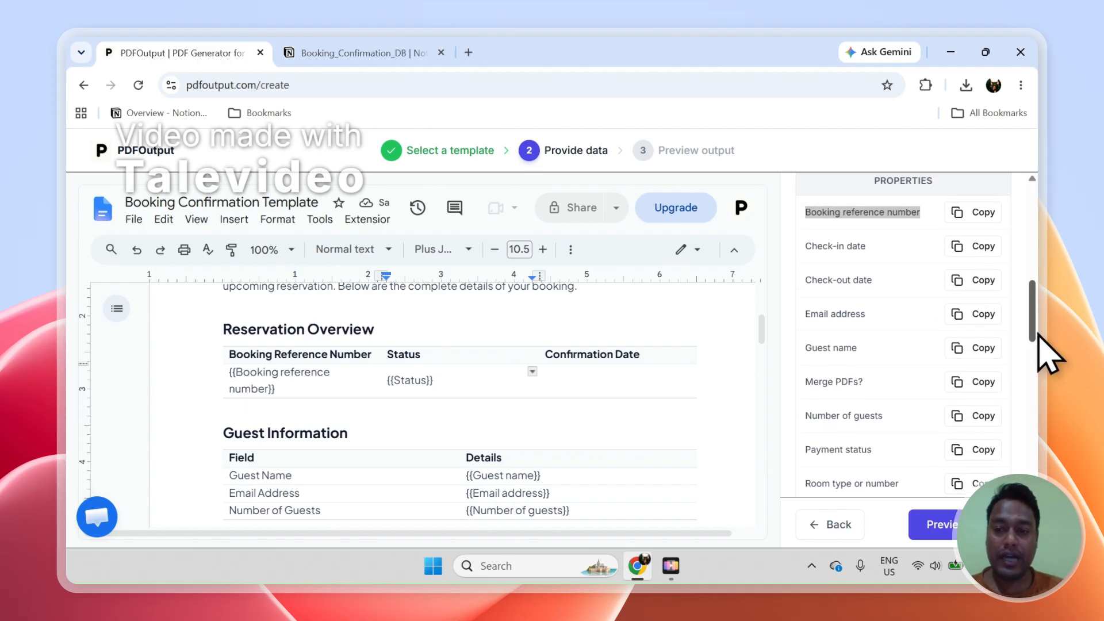
scroll(1037, 338, "down", 1)
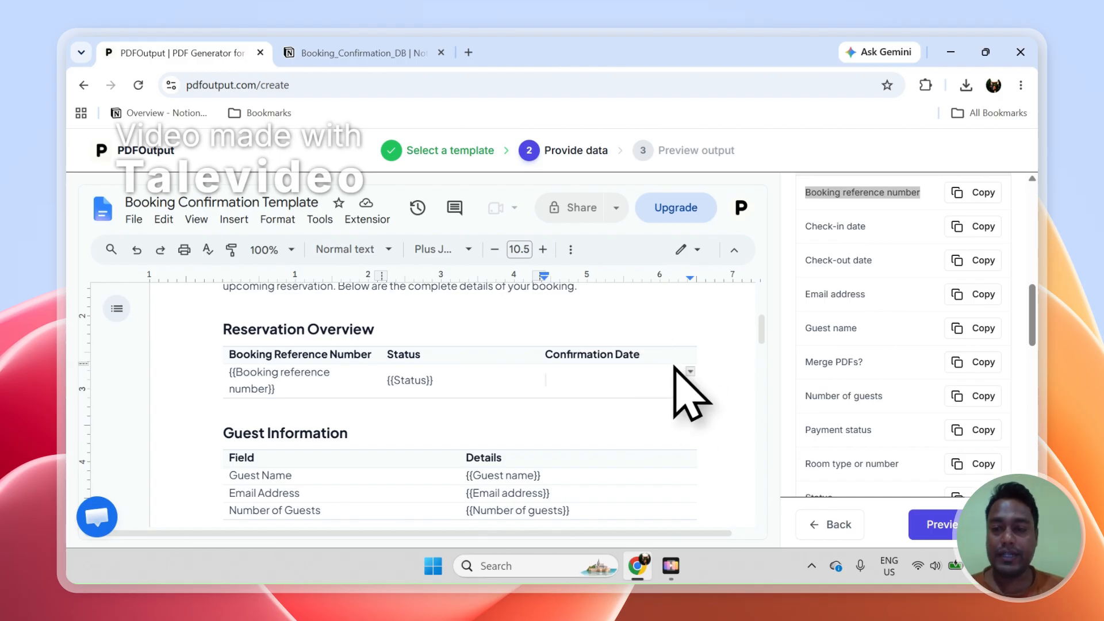
scroll(1040, 318, "down", 3)
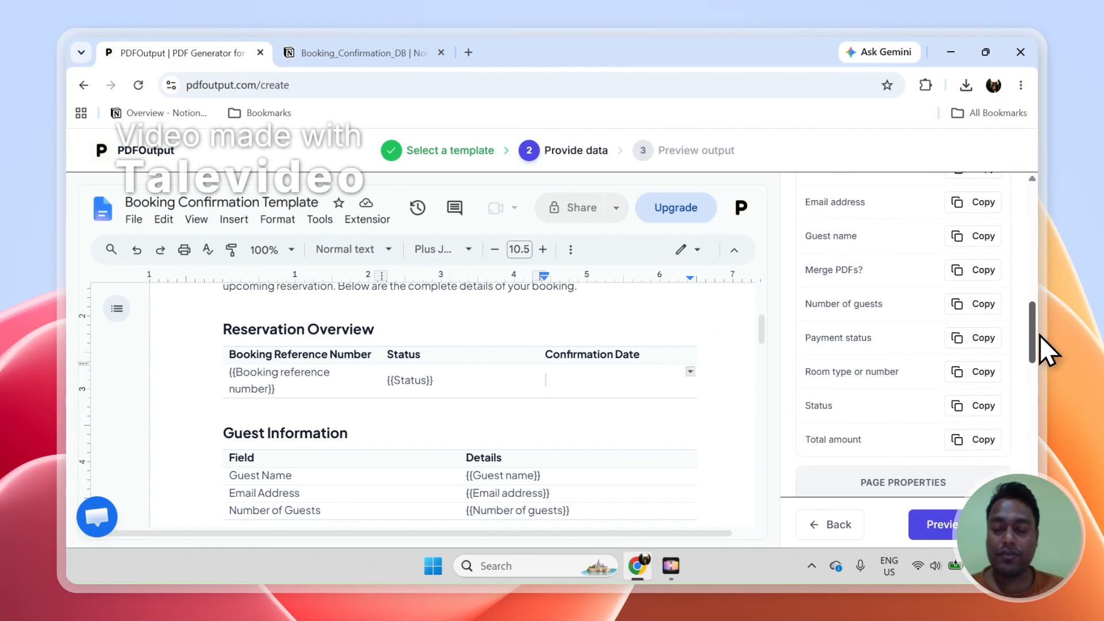
scroll(1040, 333, "up", 5)
triple_click(834, 259)
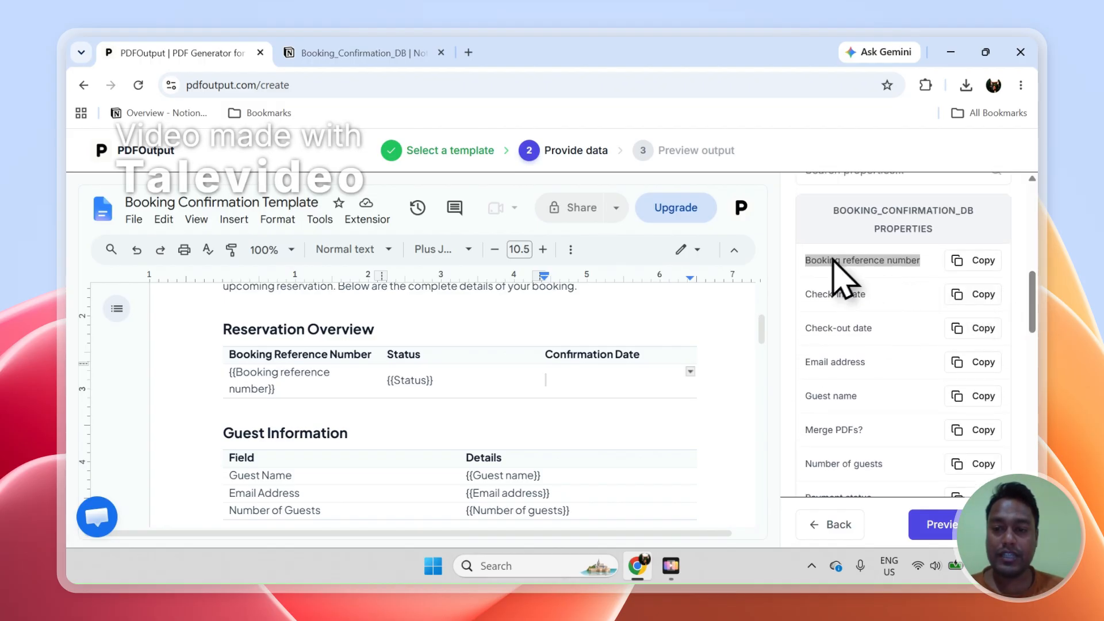
left_click(978, 294)
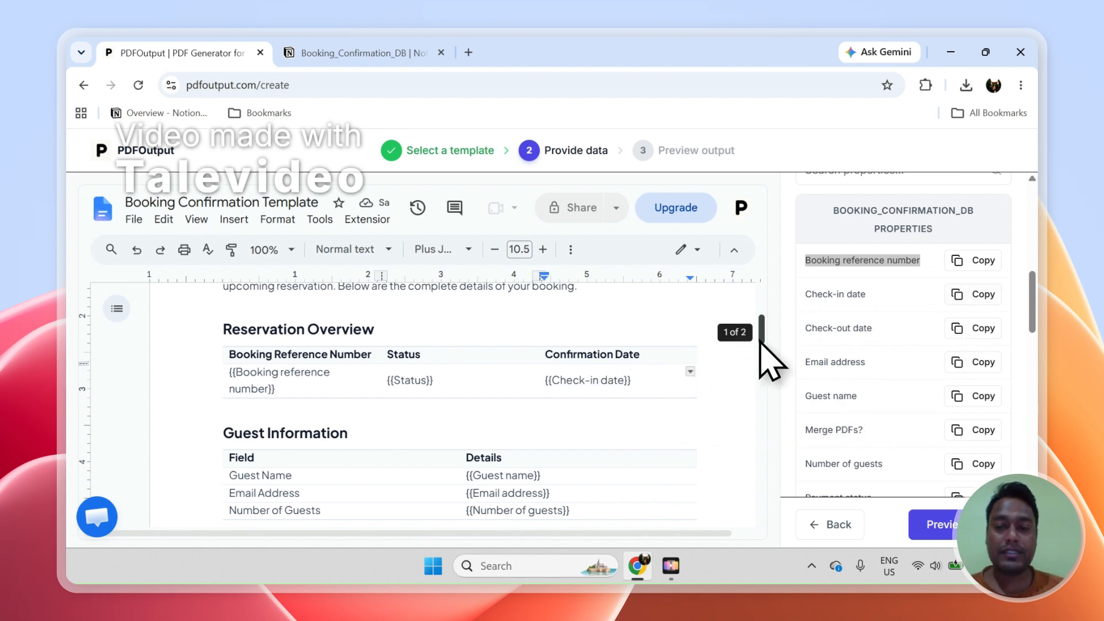
Compare the template's remaining guest, stay and payment placeholders with the Notion database columns and PDFOutput's property list.
left_click_drag(761, 345, 761, 361)
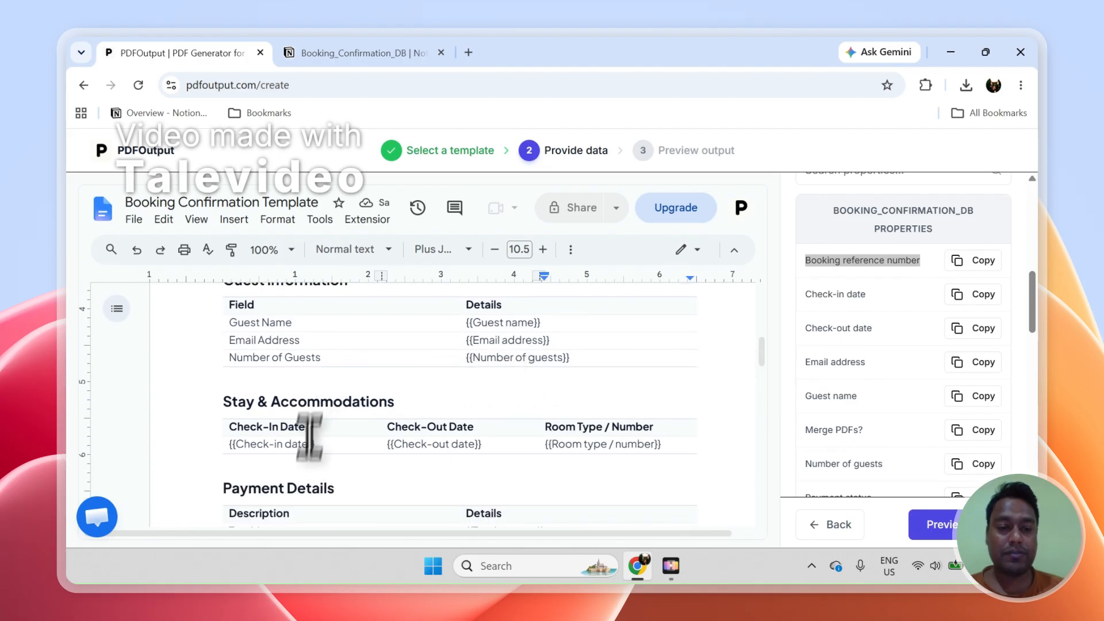
left_click_drag(757, 349, 765, 371)
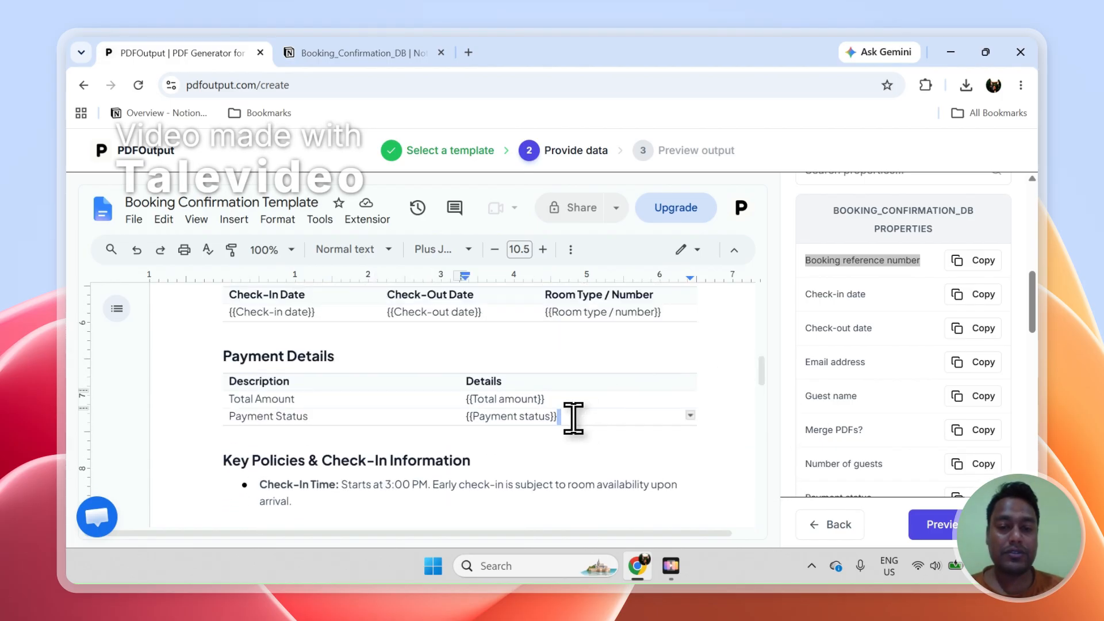
left_click(395, 52)
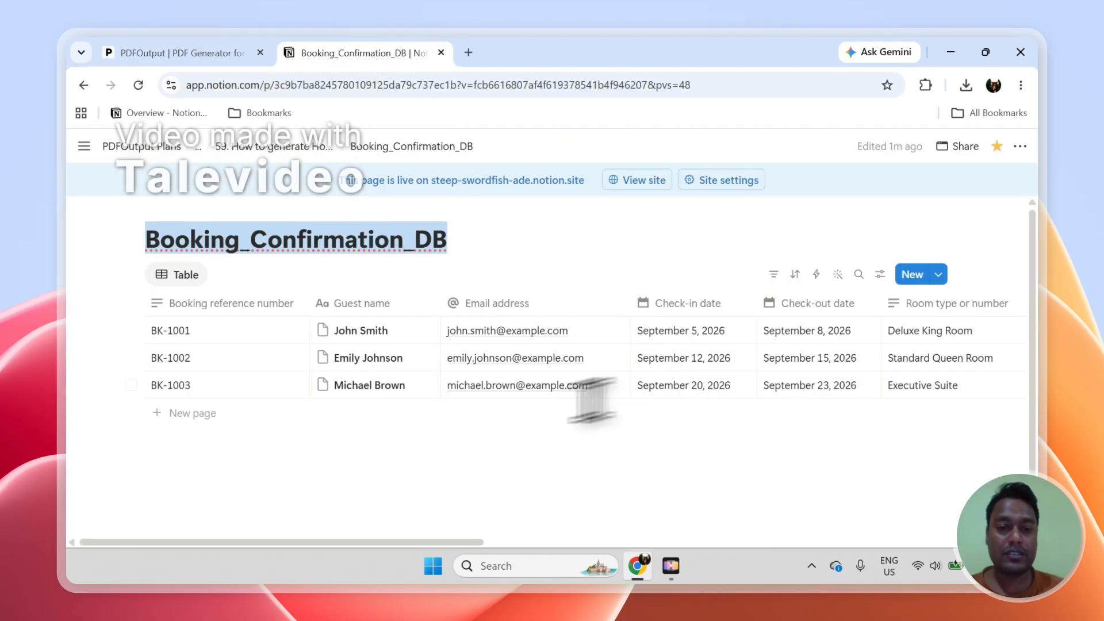
left_click_drag(417, 541, 943, 509)
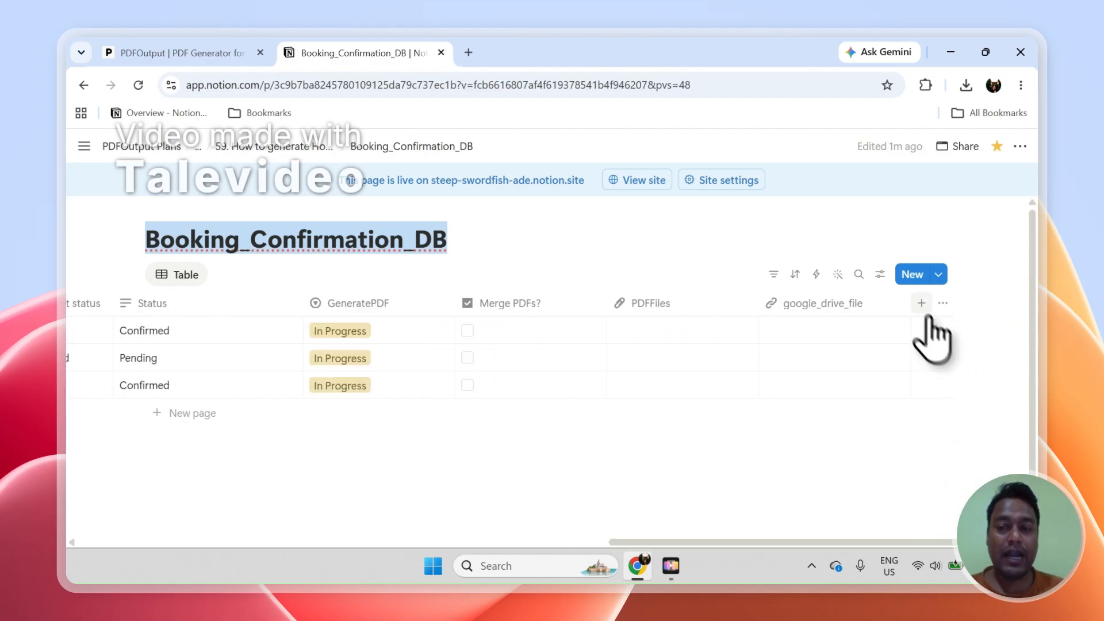
left_click(178, 53)
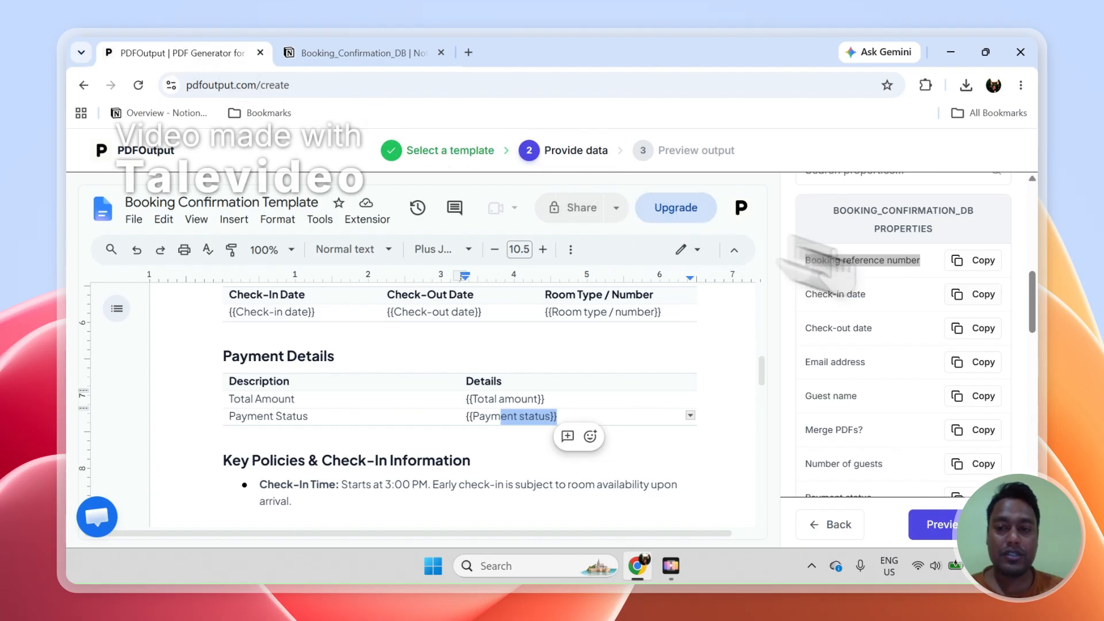
left_click_drag(1032, 315, 1037, 332)
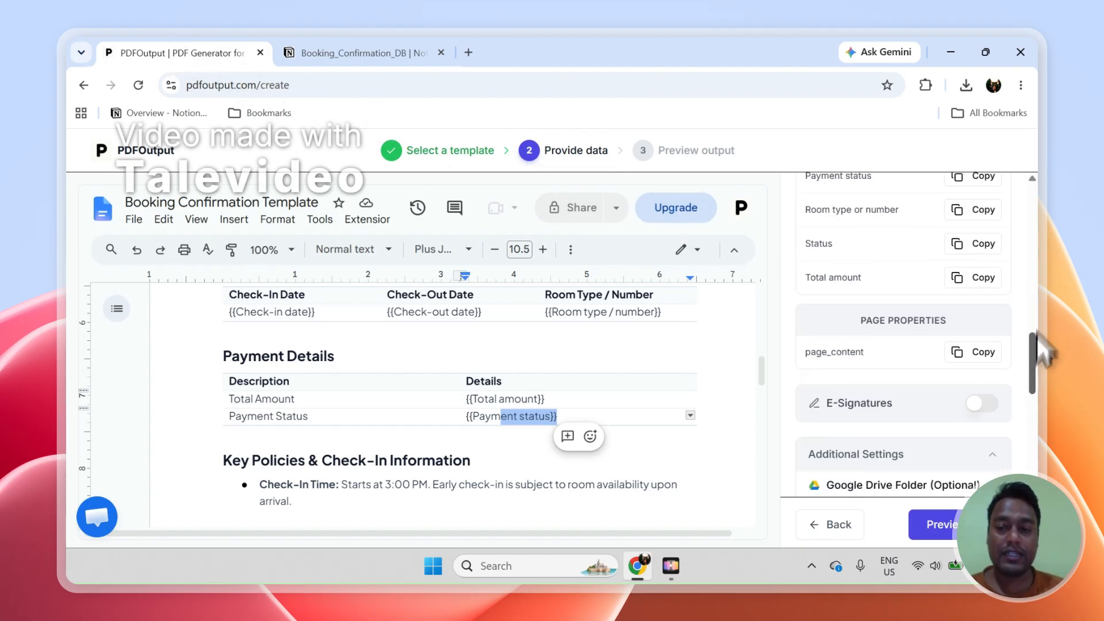
scroll(1042, 352, "down", 1)
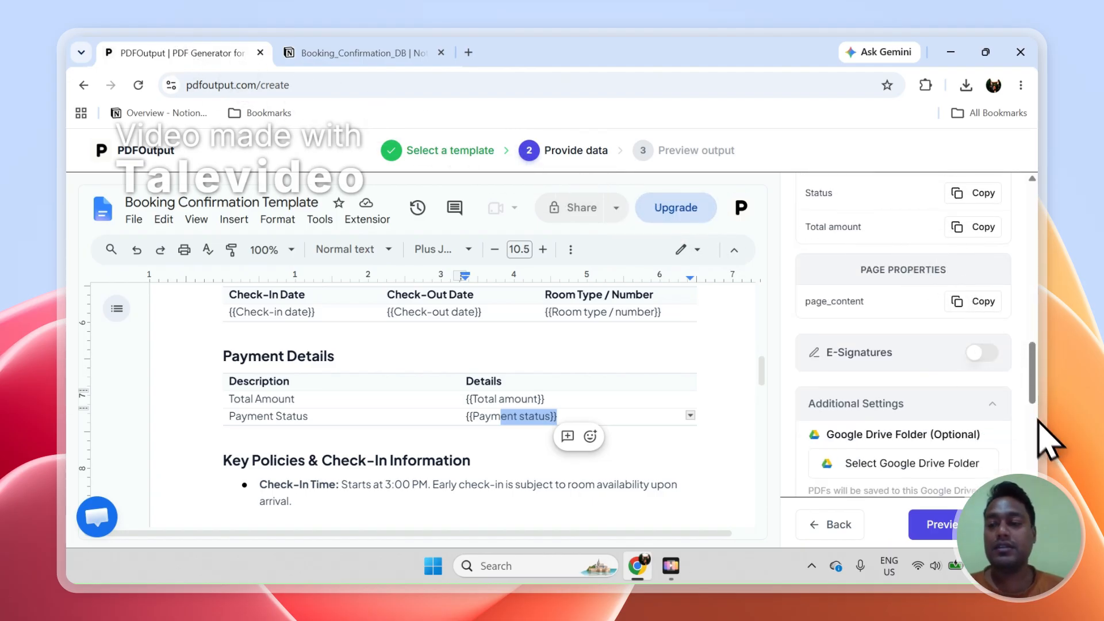
scroll(1034, 368, "up", 5)
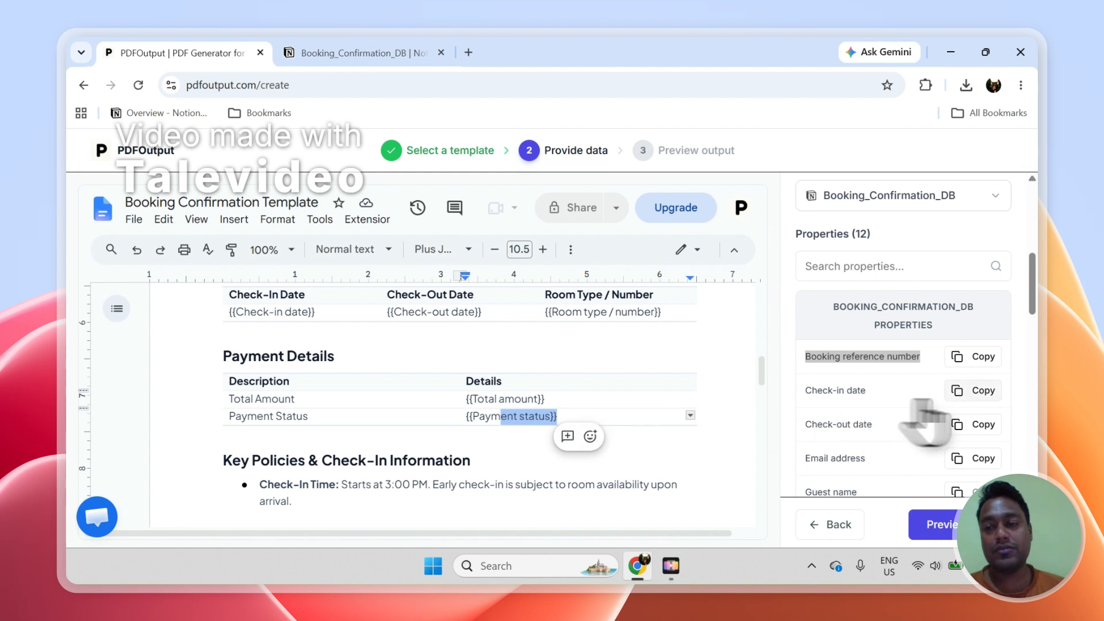
Set the PDF File Name field in Additional Settings to Booking reference number.
left_click_drag(1039, 304, 1040, 422)
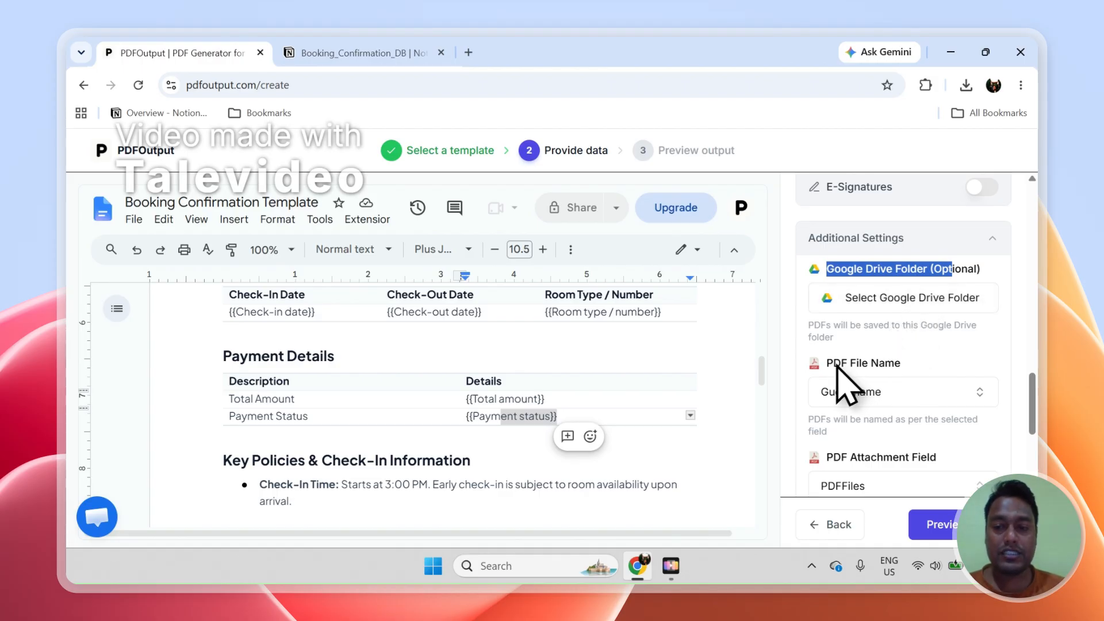
left_click(878, 391)
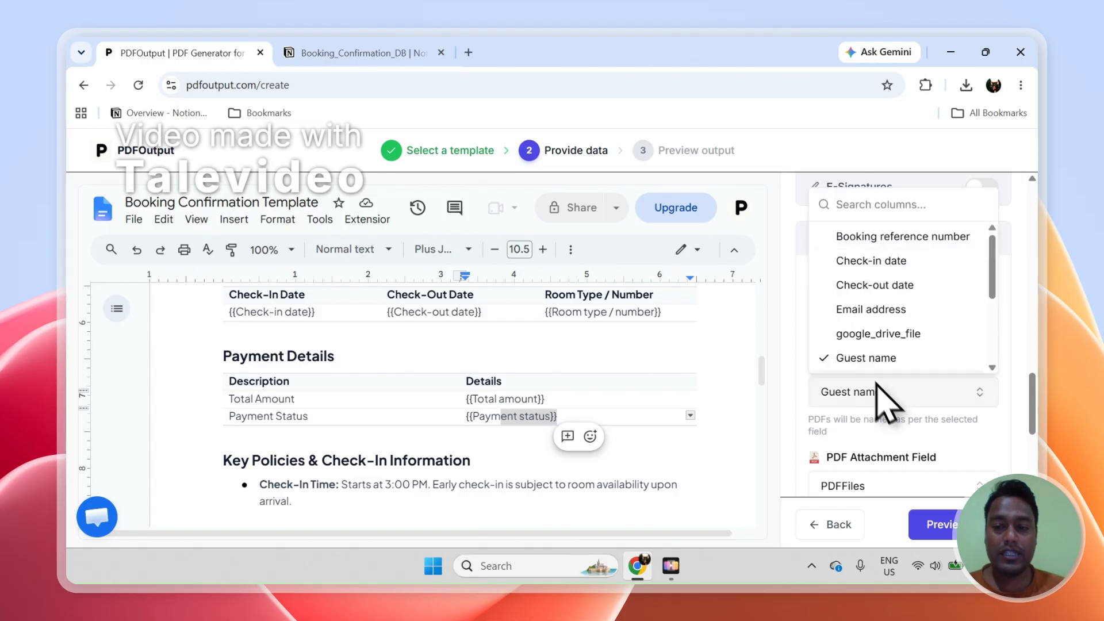
left_click(888, 236)
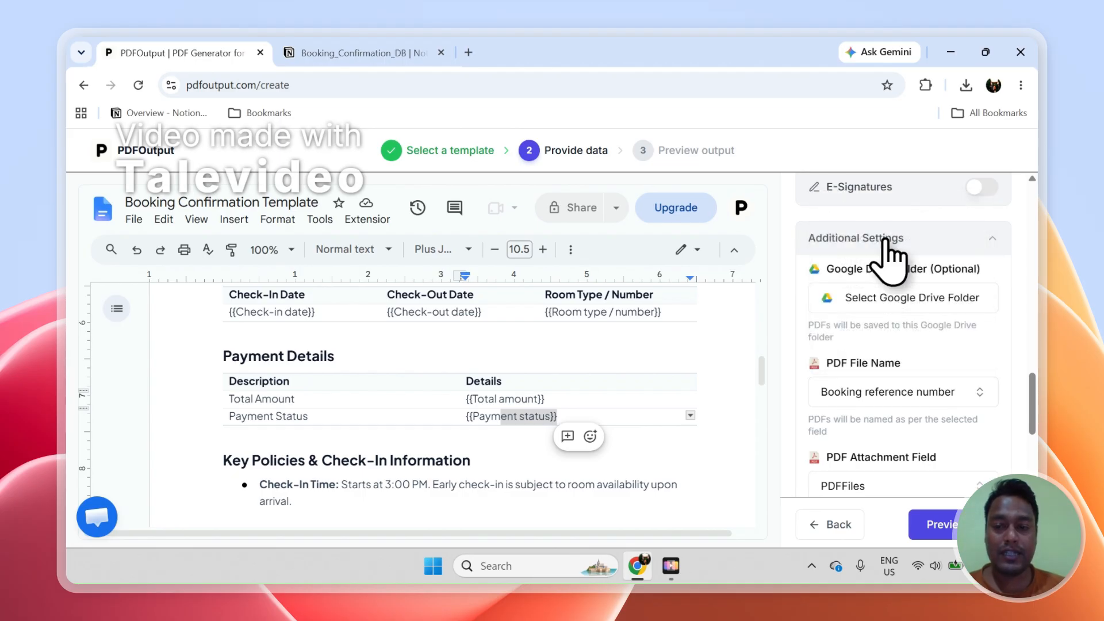
Compare the PDF File Name, PDF Attachment Field and Drive Attachment Field settings with the Notion database columns, and check the Overwrite Files option.
left_click(368, 52)
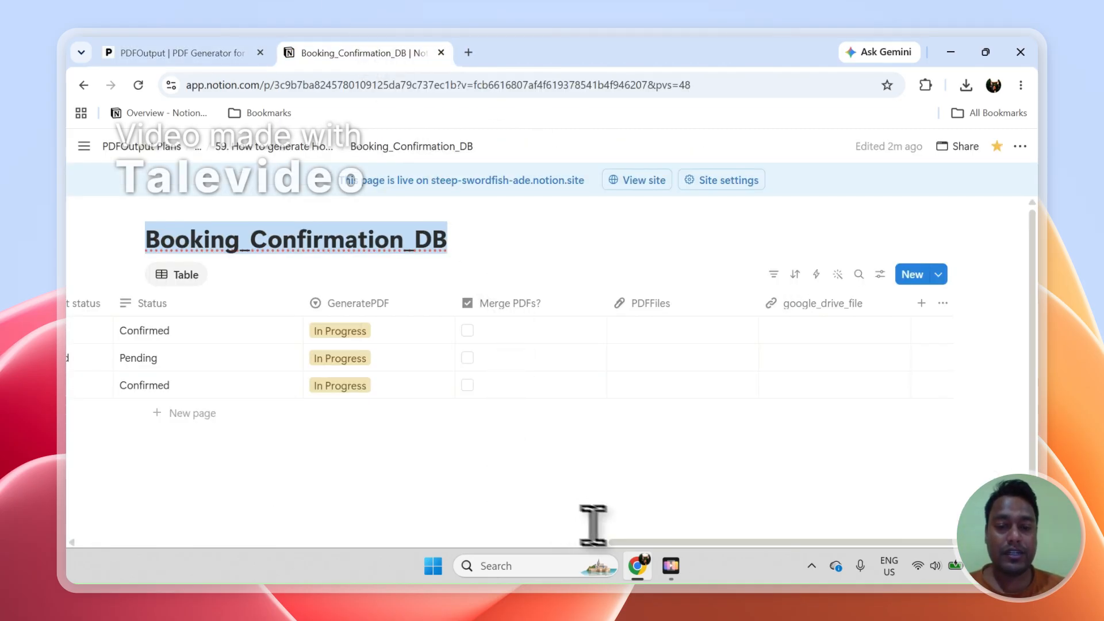
left_click_drag(611, 542, 118, 505)
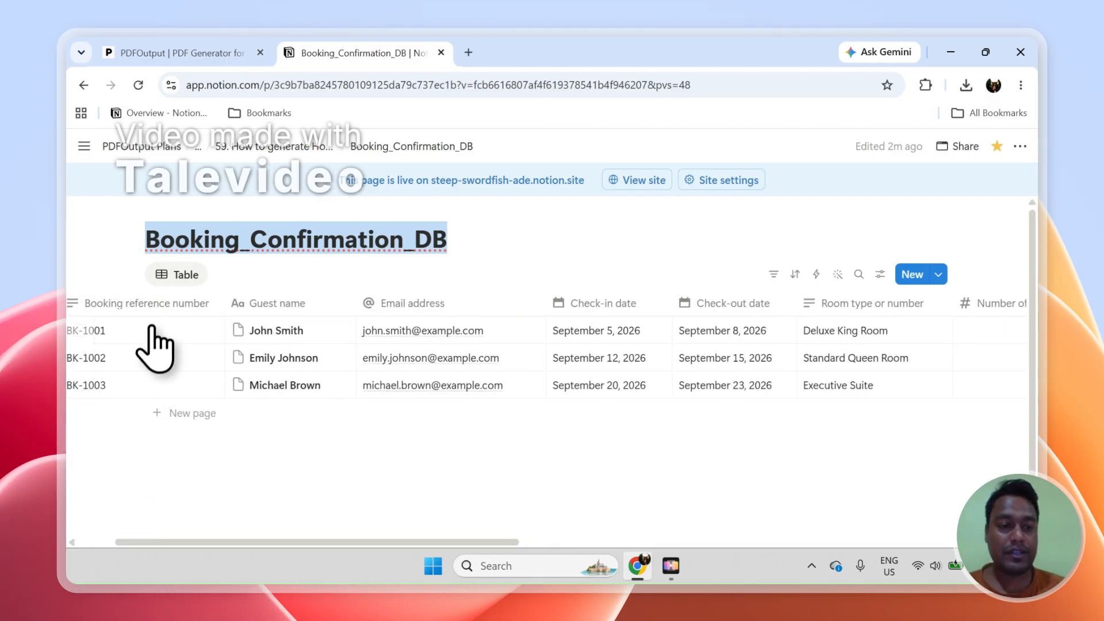
left_click(210, 52)
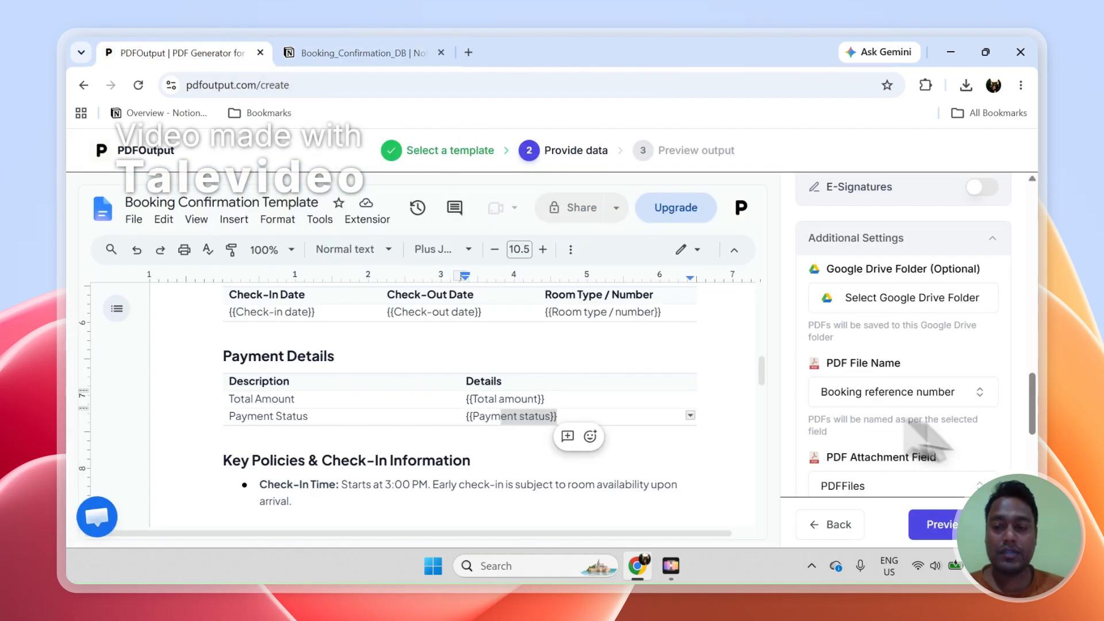
scroll(1029, 437, "down", 3)
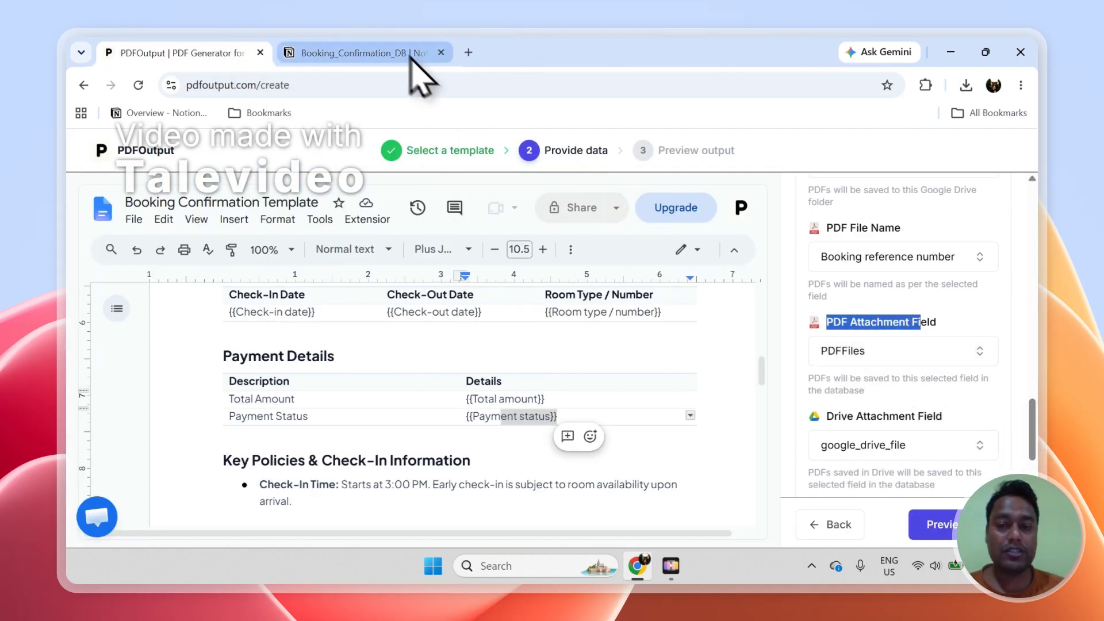
left_click(374, 49)
left_click_drag(464, 541, 900, 562)
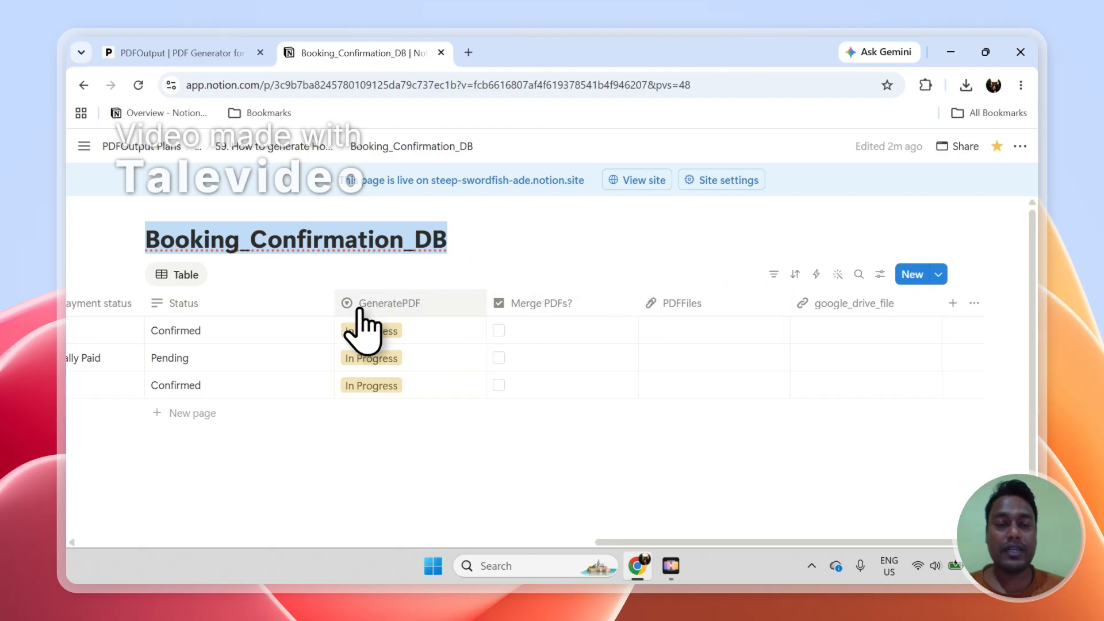
left_click(175, 53)
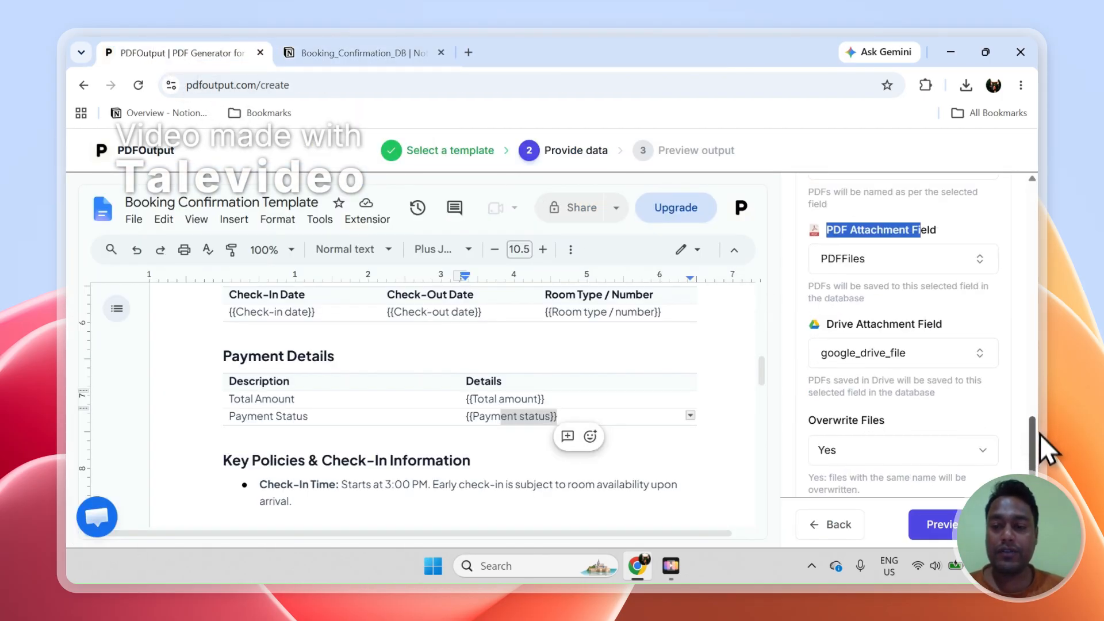
scroll(1039, 435, "down", 1)
Generate the output preview and check the processed record's GeneratePDF status and PDFFiles attachment in the Notion database.
left_click_drag(1042, 469, 1039, 397)
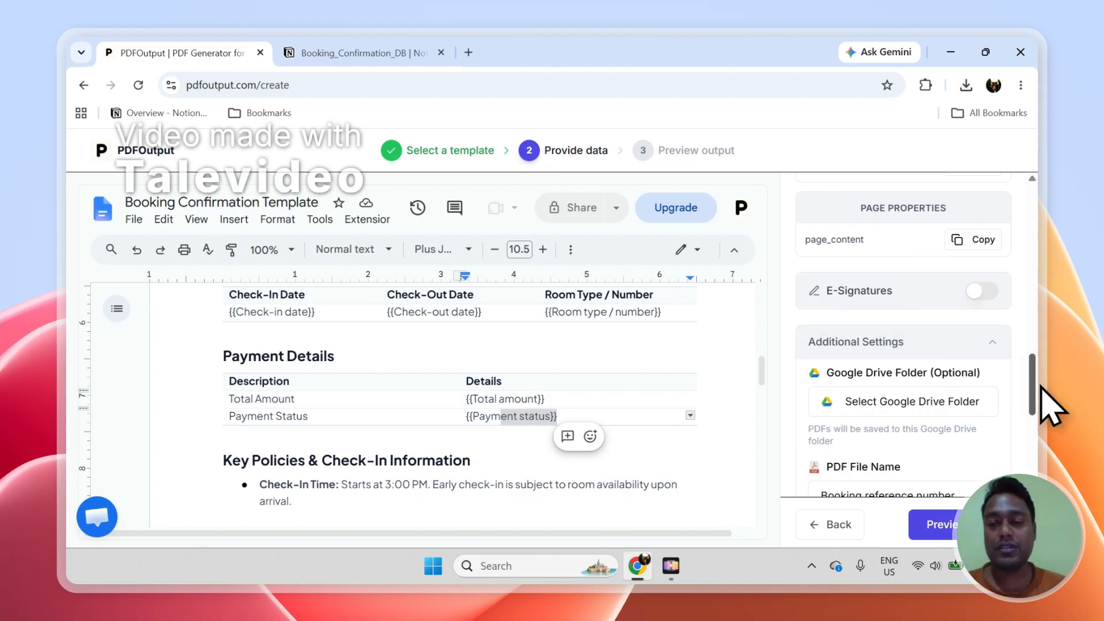
left_click_drag(1032, 384, 1021, 211)
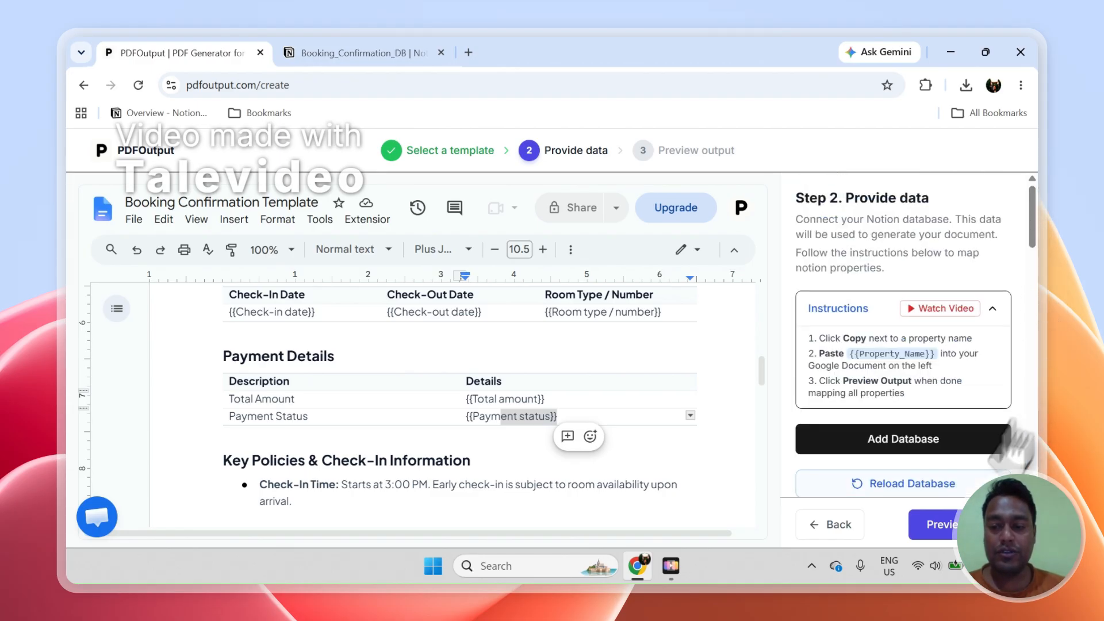
left_click(943, 525)
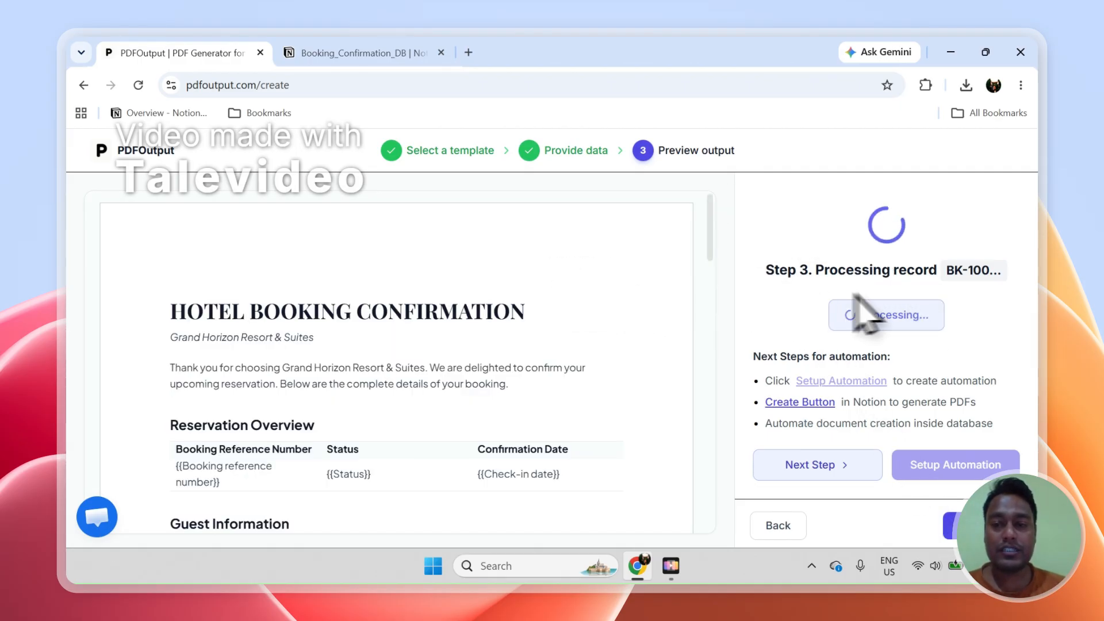
left_click(328, 52)
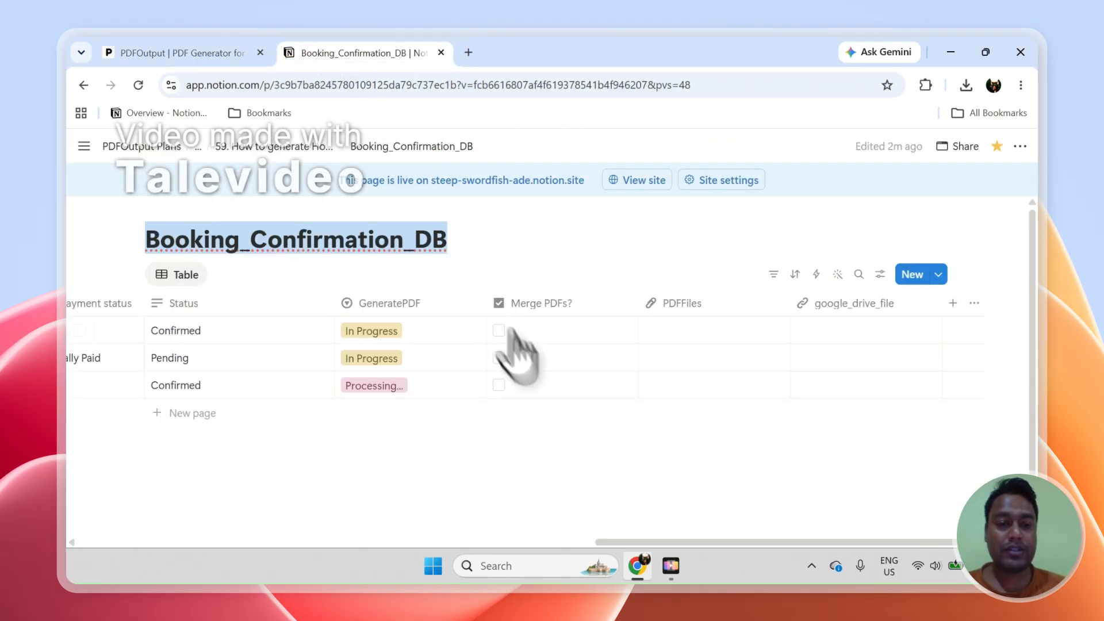
left_click(80, 384)
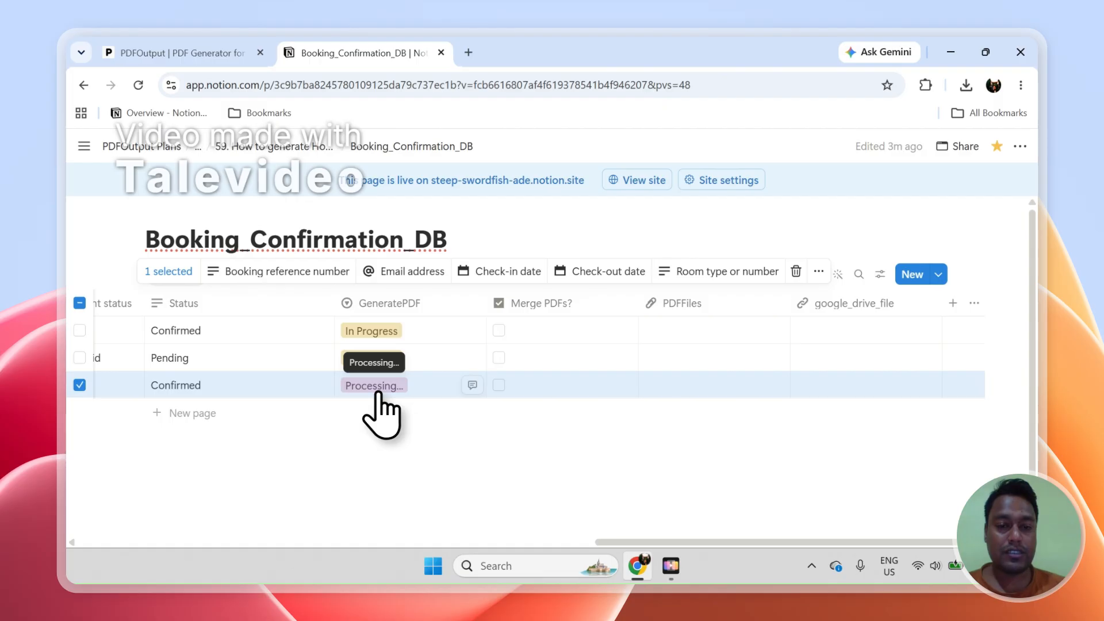
left_click(387, 451)
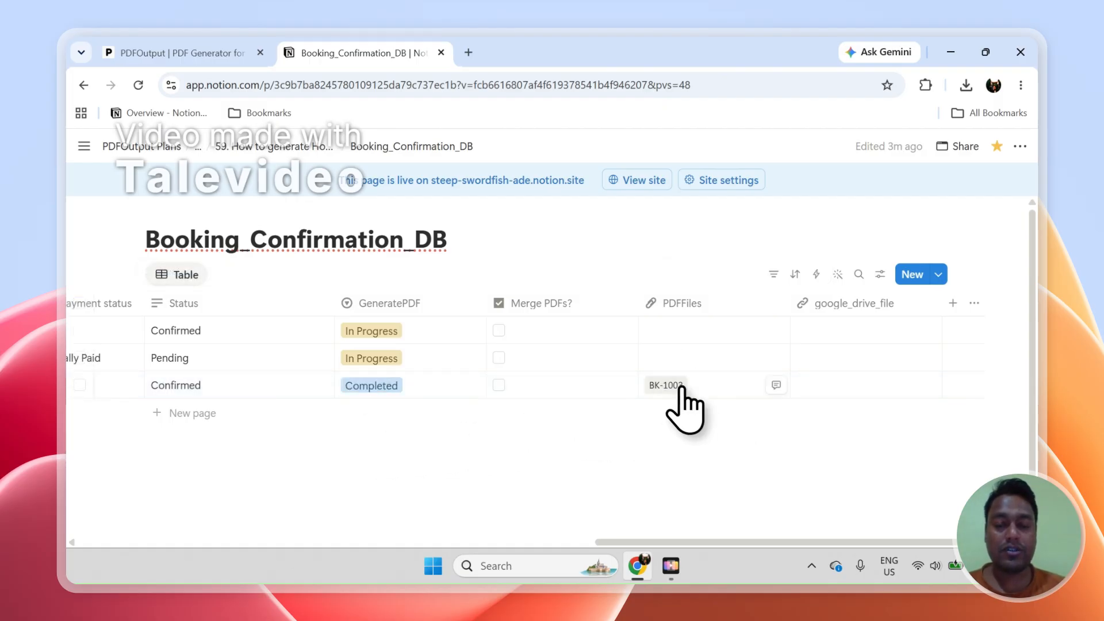
Review the generated booking confirmation PDF's reservation, guest, stay and payment details.
left_click(242, 51)
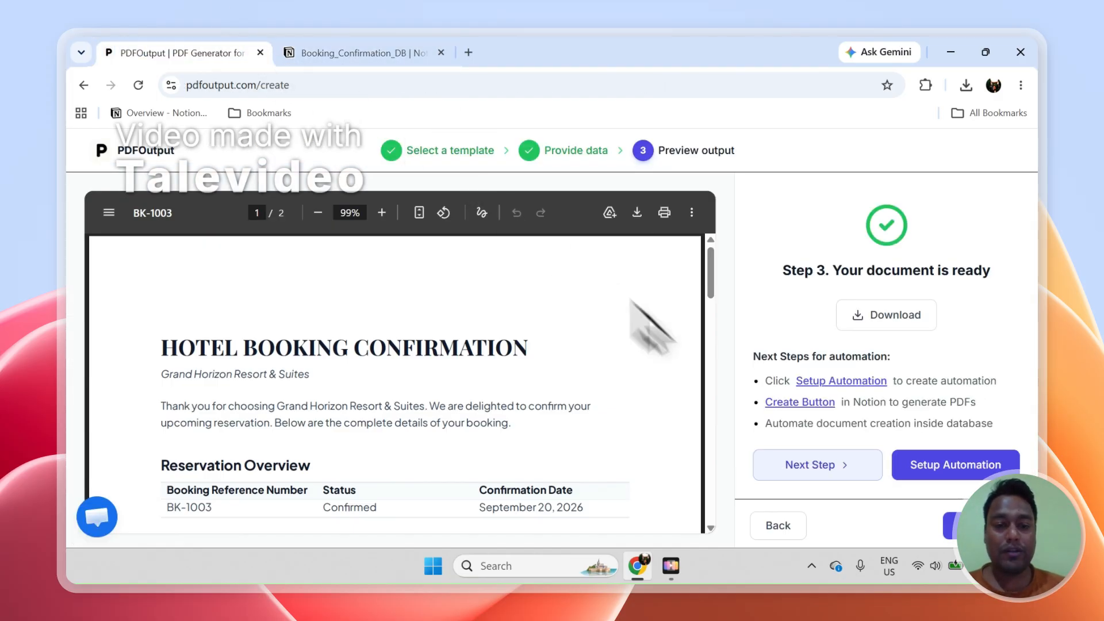
scroll(717, 281, "down", 3)
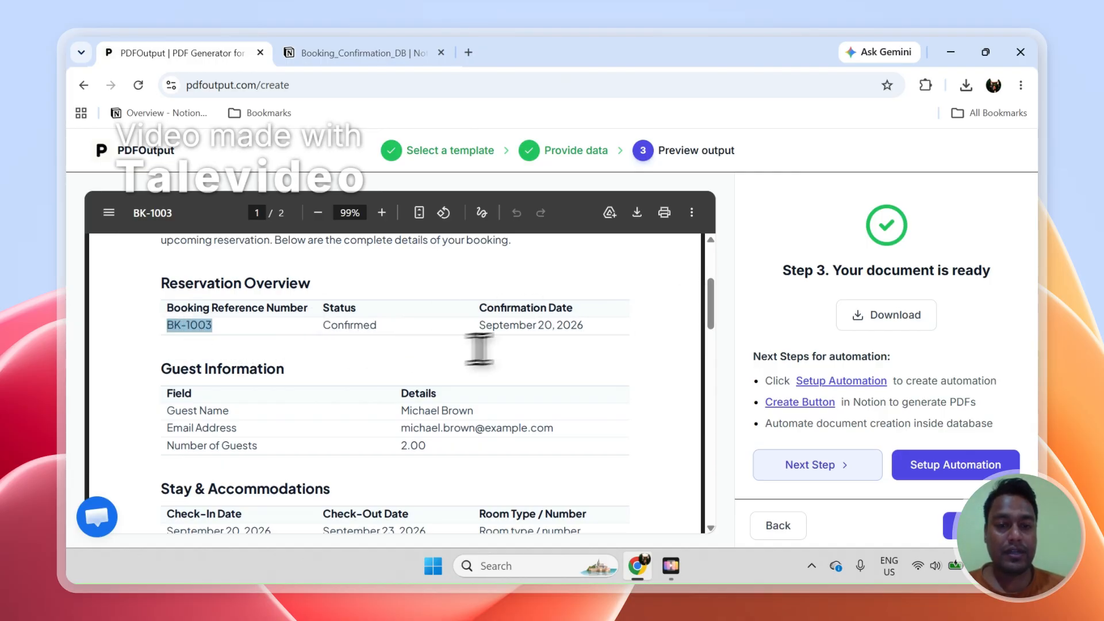
left_click_drag(479, 352, 573, 339)
mouse_move(711, 322)
left_mouse_down()
mouse_move(733, 484)
mouse_move(708, 336)
left_mouse_up()
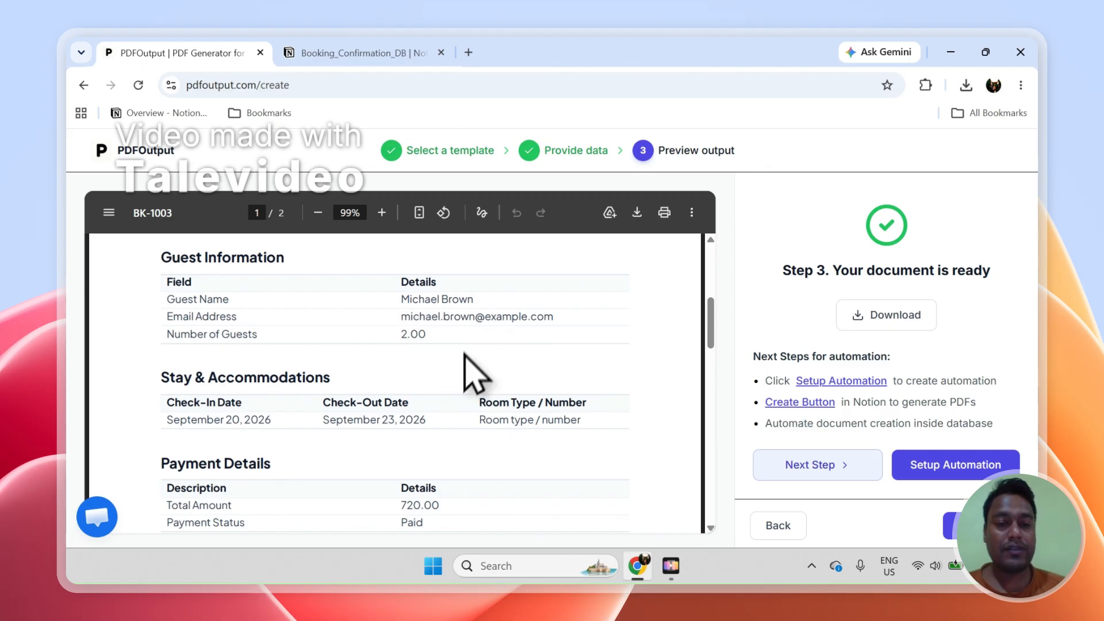
left_click_drag(711, 340, 722, 361)
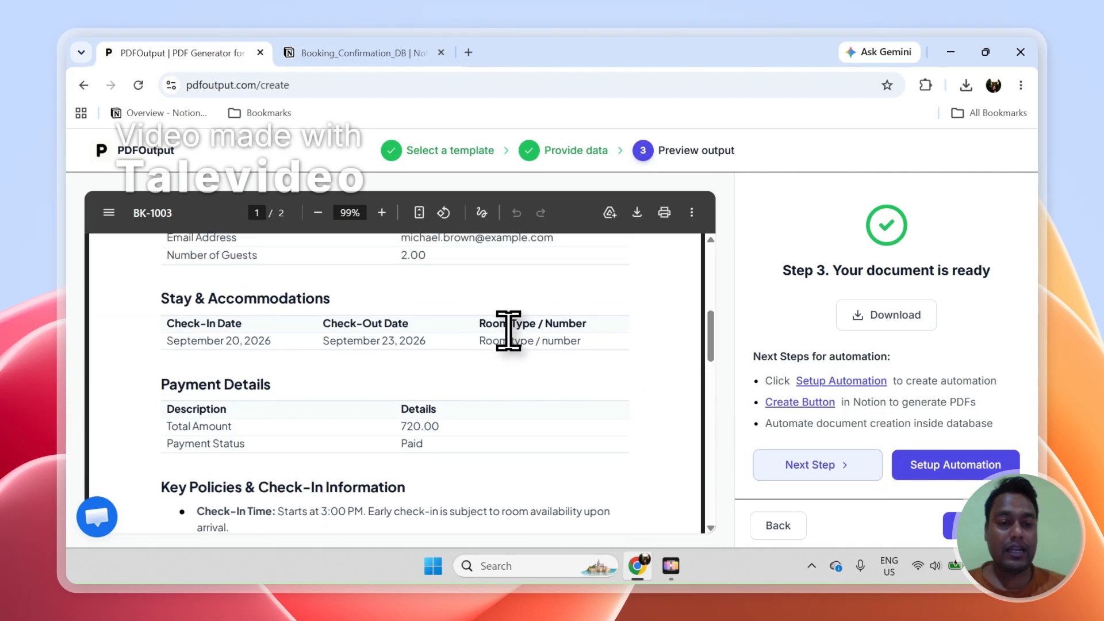
left_click_drag(536, 339, 586, 327)
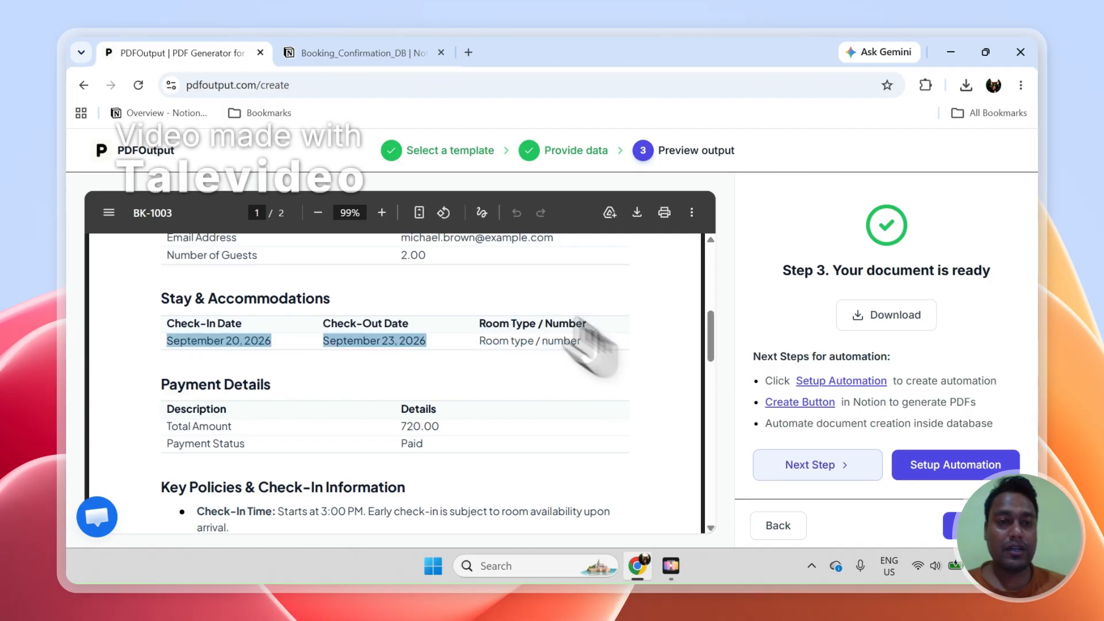
Compare the PDF's Room Type / Number entry with the matching column name in the Notion database.
left_click(304, 54)
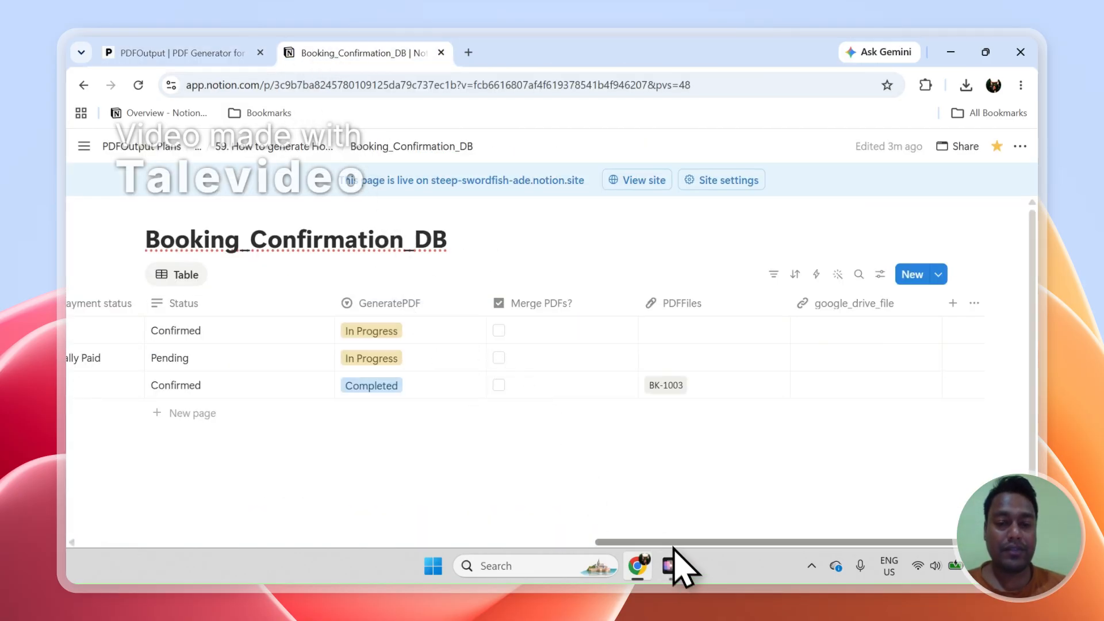
left_click_drag(670, 542, 234, 547)
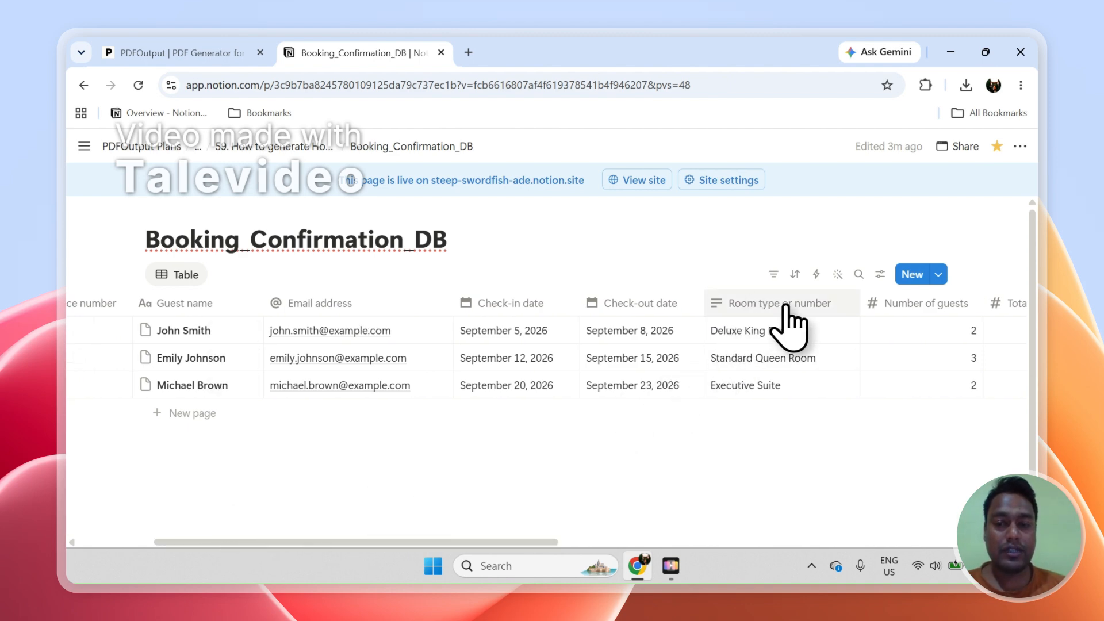
left_click(206, 51)
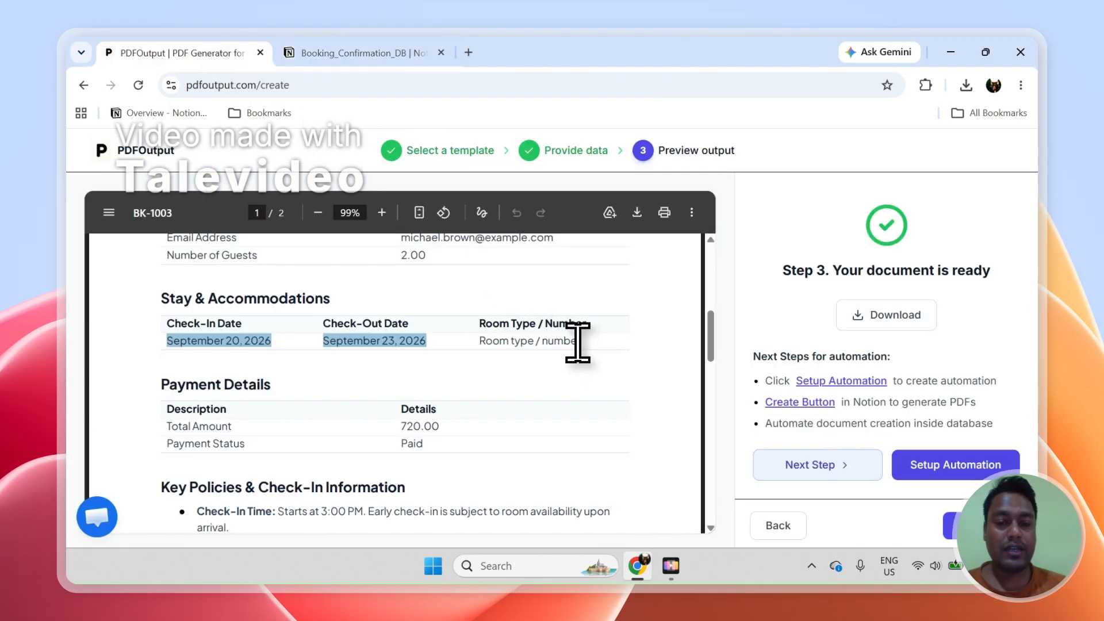
left_click(480, 343)
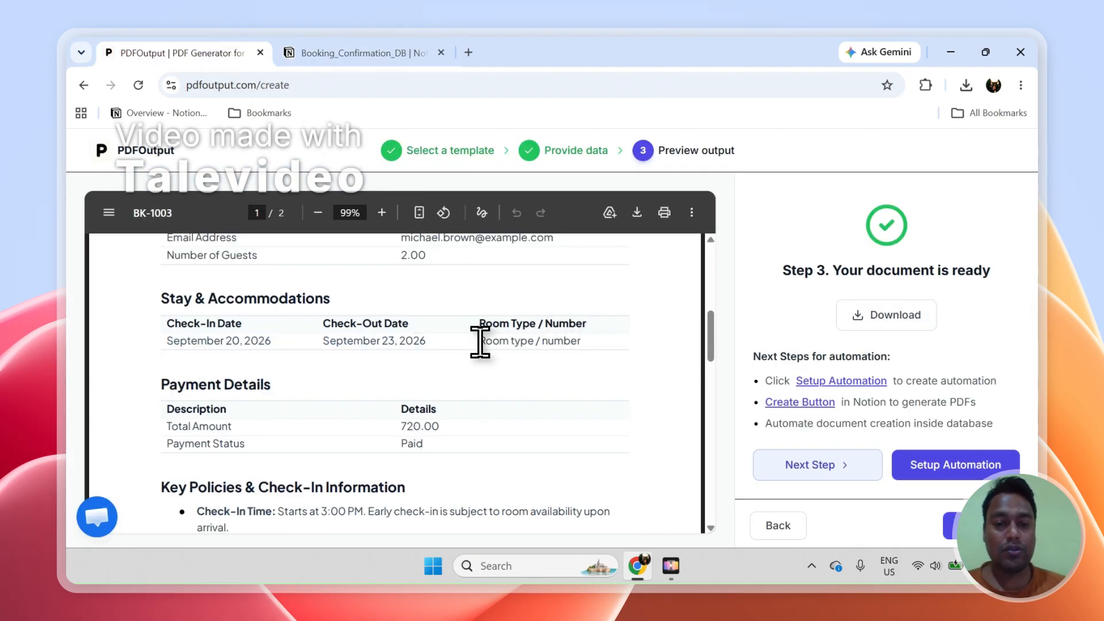
Return to the data mapping and replace the Room Type / Number placeholder under Stay & Accommodations with {{Room type or number}}.
left_click(765, 520)
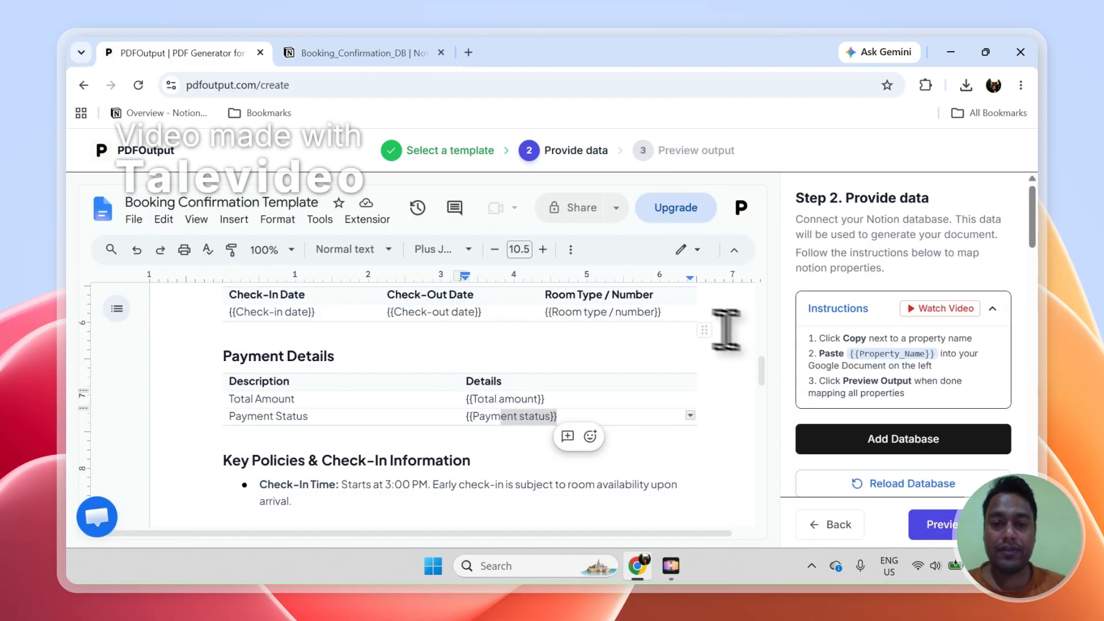
left_click_drag(1030, 234, 1040, 354)
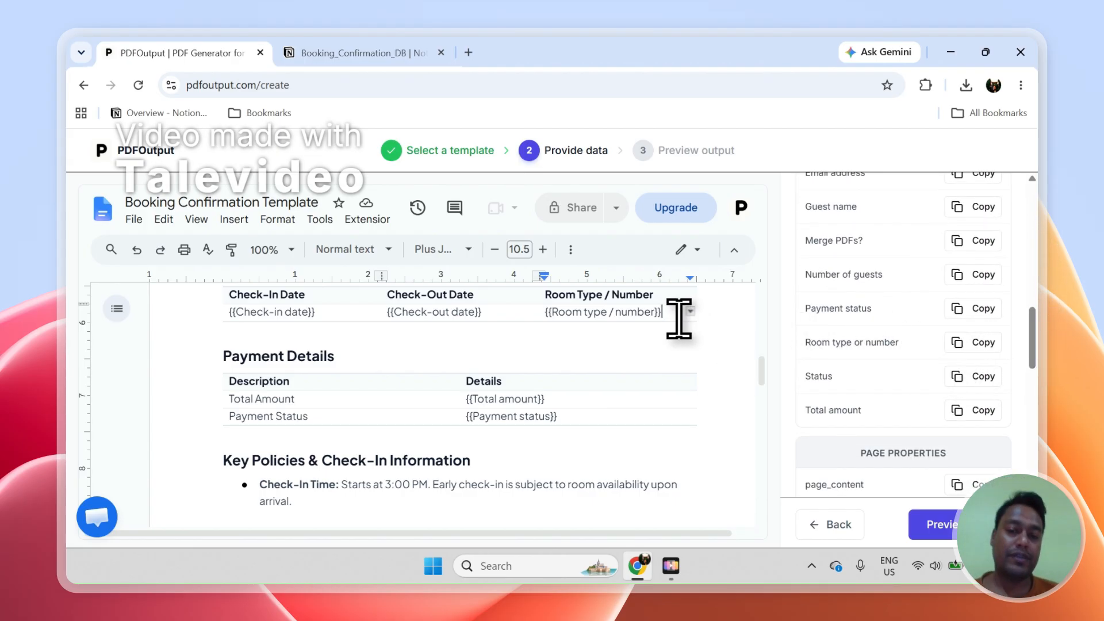
type("{{Room type or number}}")
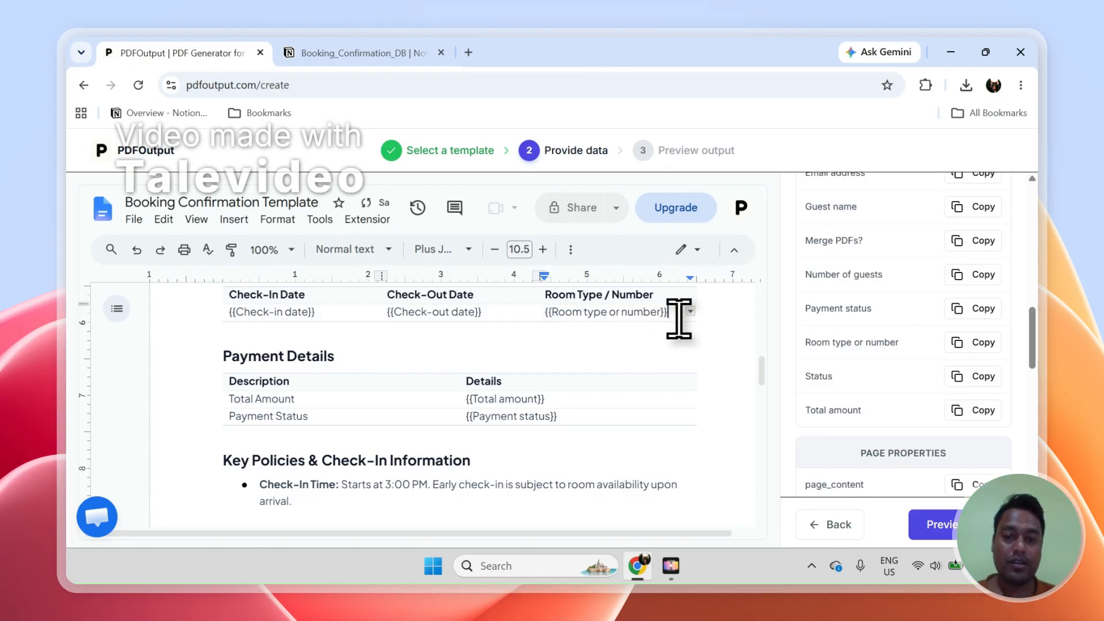
Regenerate the output preview and check the Room Type / Number value in the new booking confirmation PDF.
left_click(927, 524)
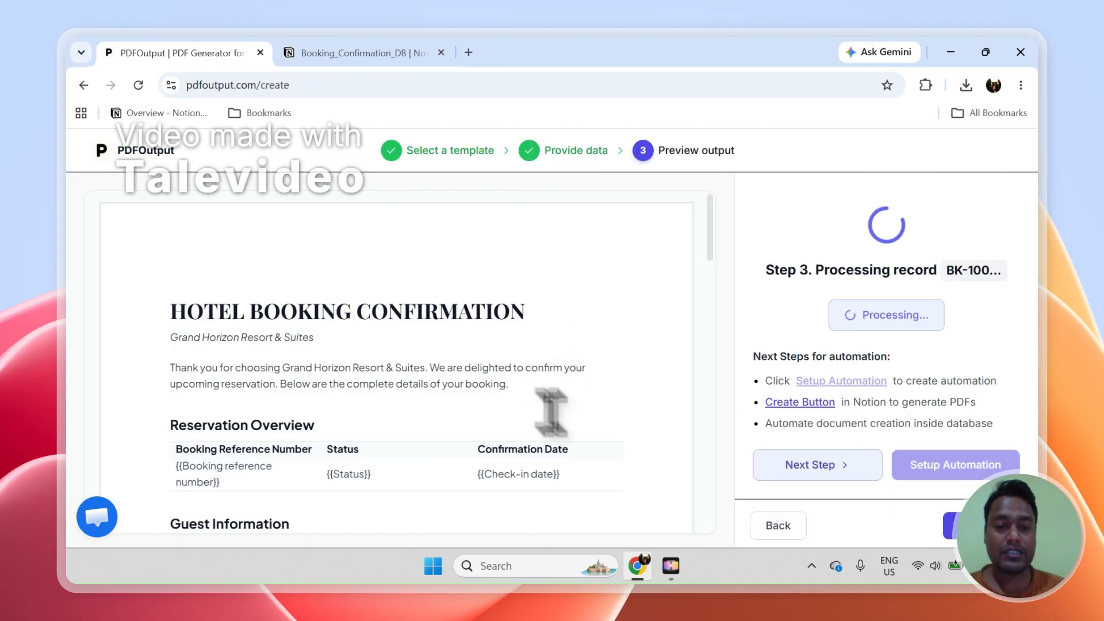
left_click_drag(710, 252, 707, 303)
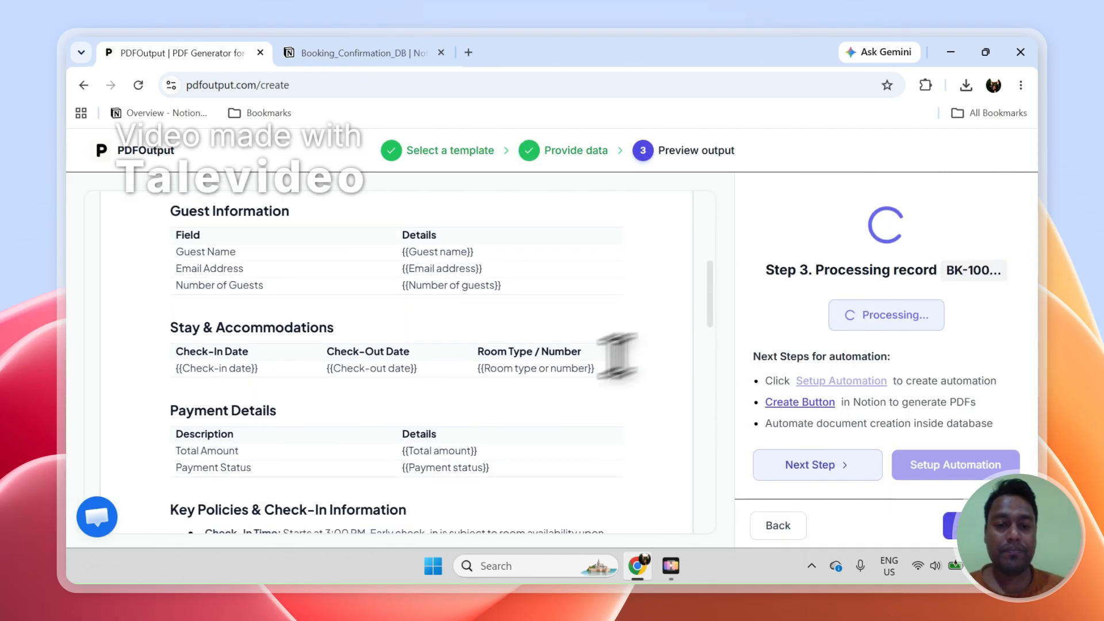
left_click_drag(481, 370, 602, 376)
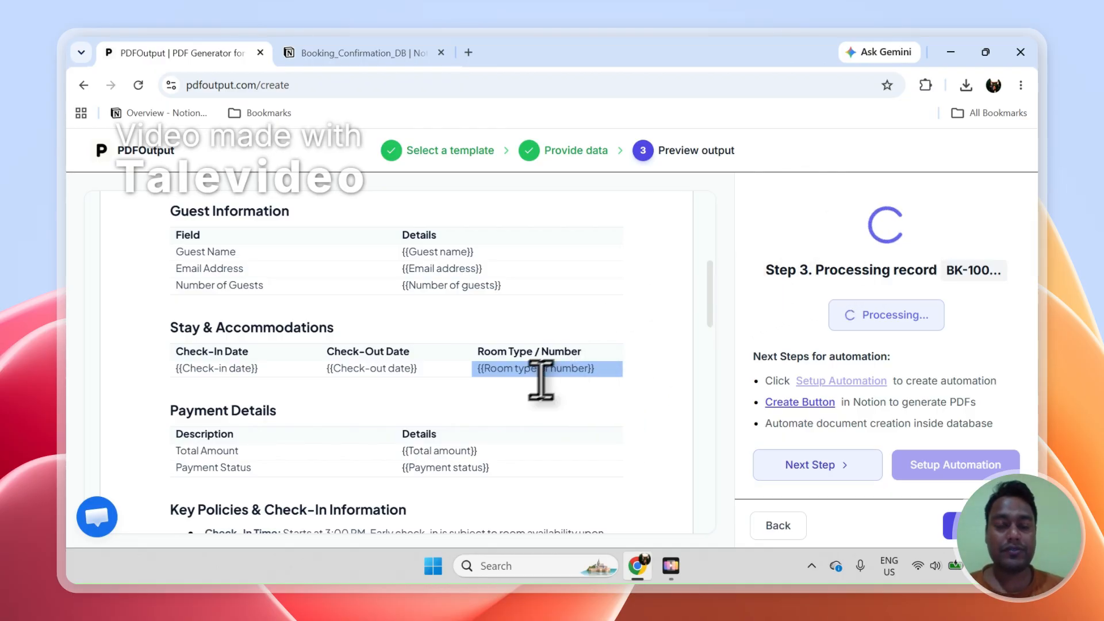
left_click(491, 379)
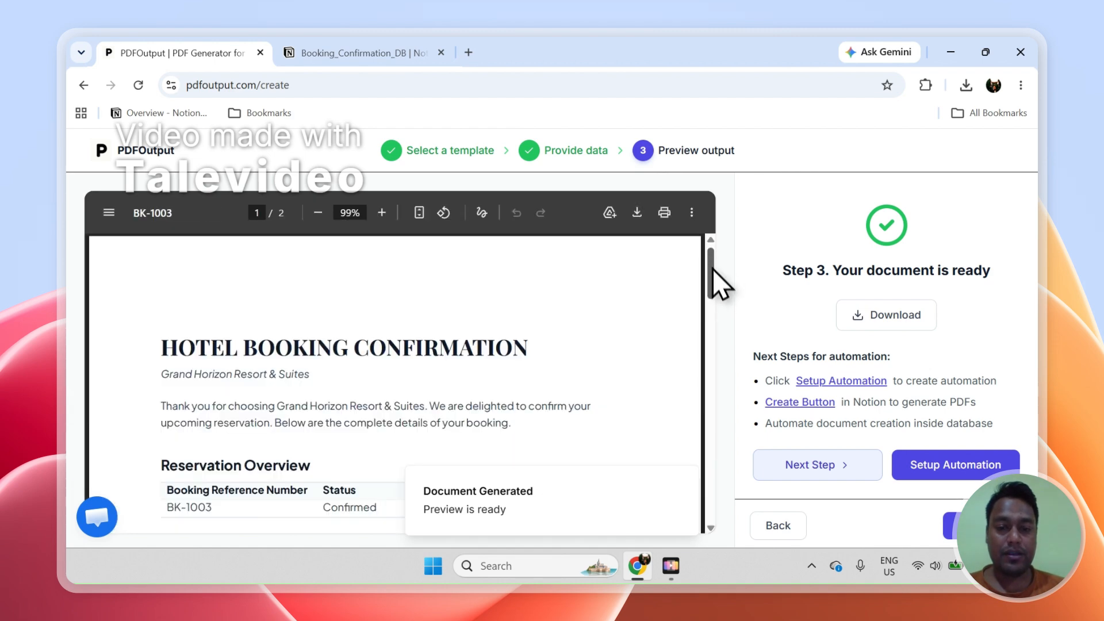
left_click_drag(712, 269, 713, 322)
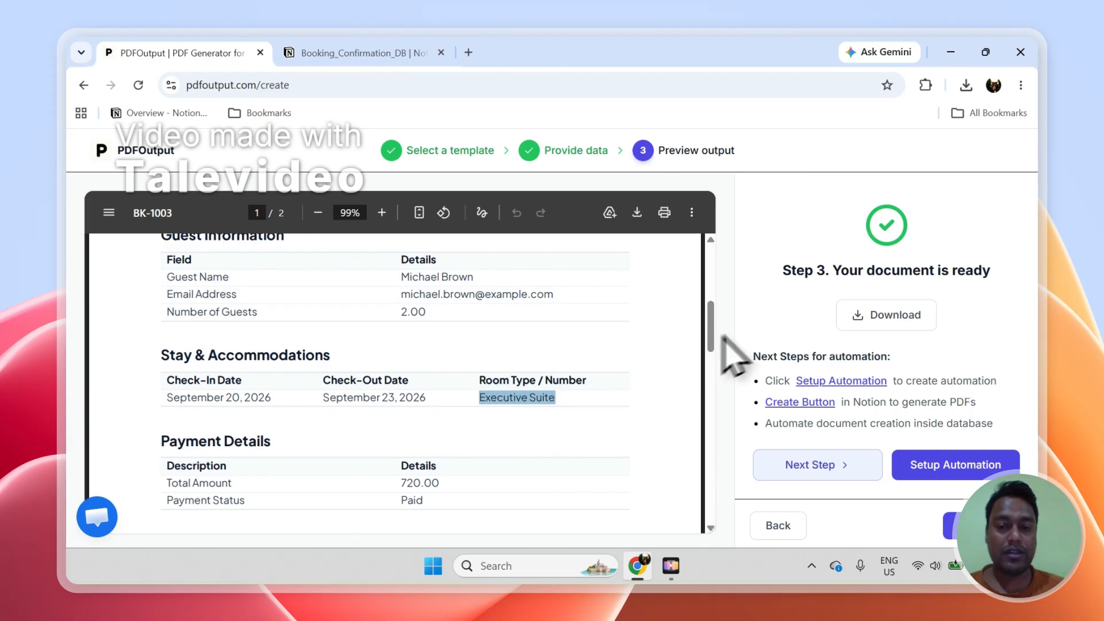
Set up the automation, look over the guide on generating PDFs with a Notion button, and close the guide.
left_click_drag(716, 325, 715, 273)
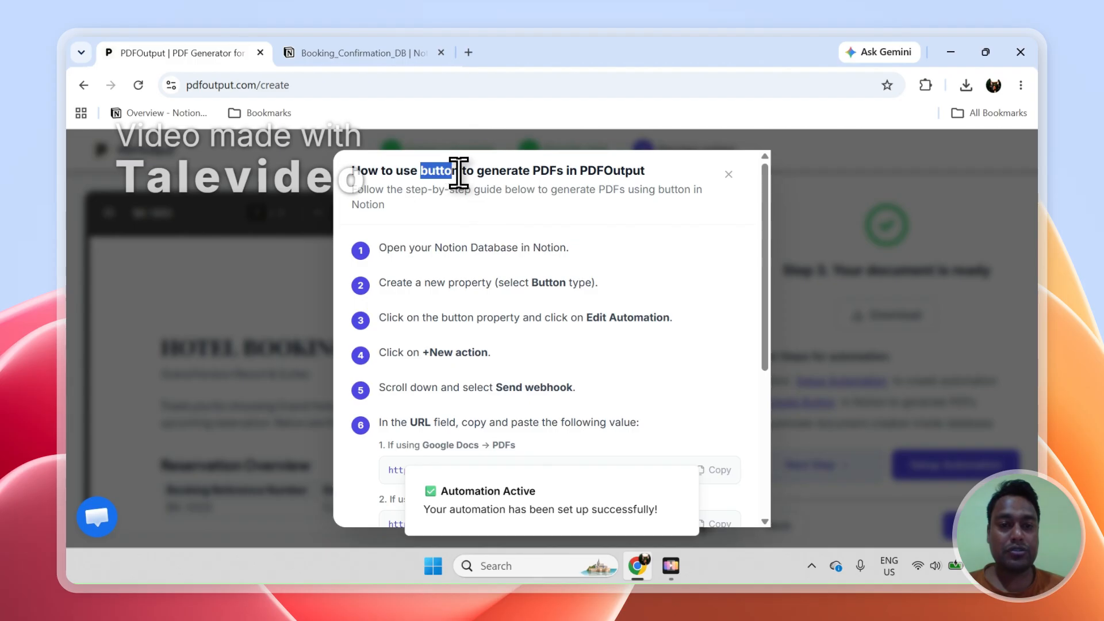
left_click_drag(458, 172, 461, 171)
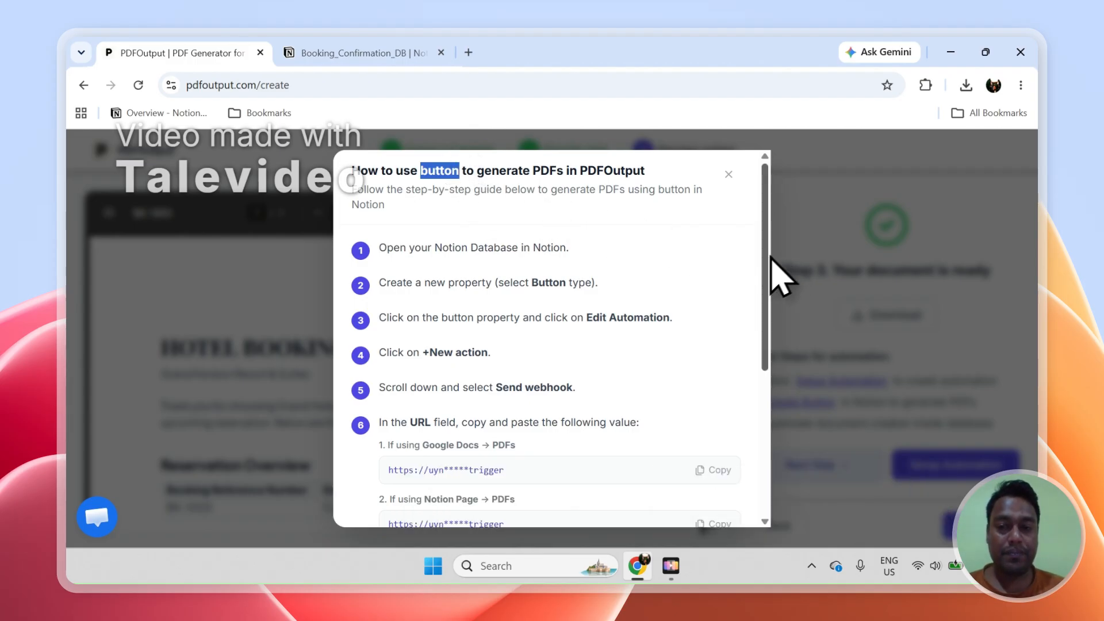
scroll(767, 299, "down", 1)
left_click_drag(767, 299, 734, 308)
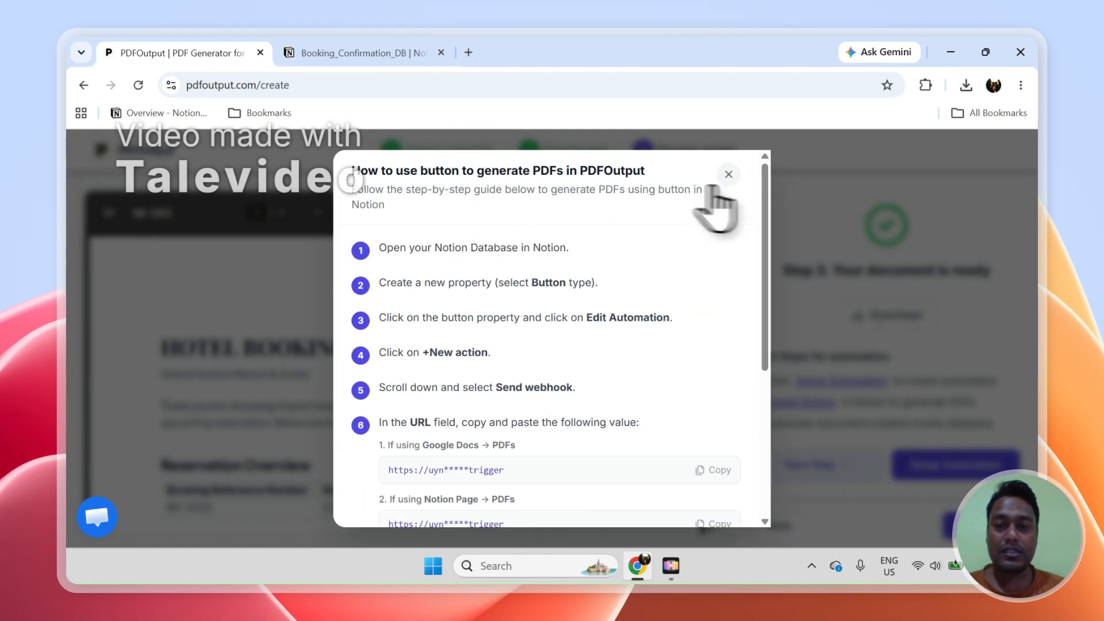
left_click(728, 175)
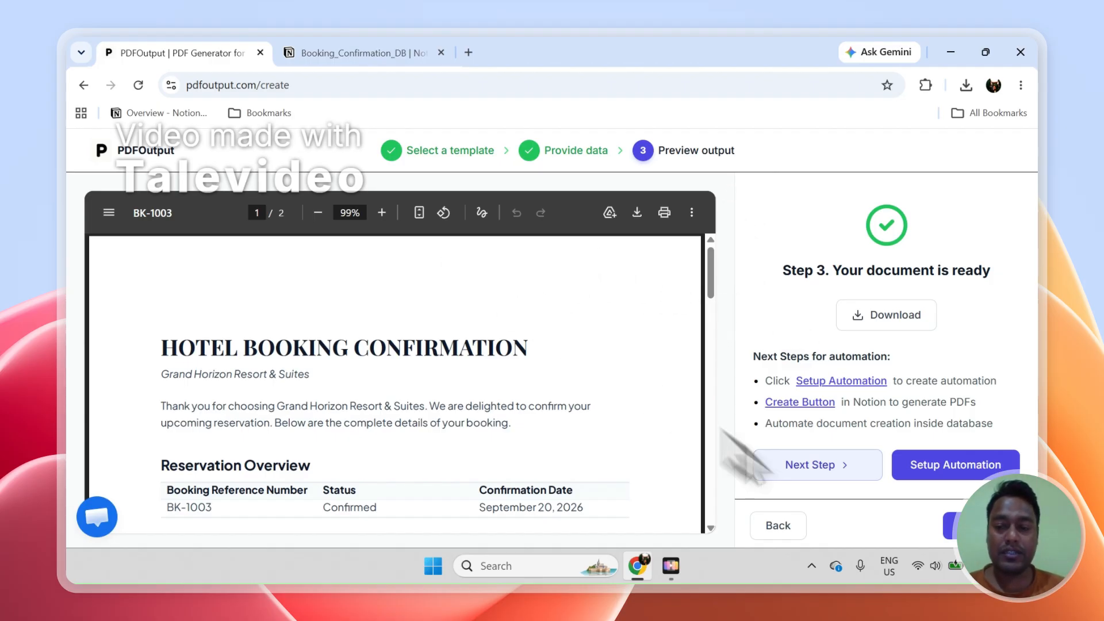
Go back out of the document creation steps to the automation dashboard.
left_click(778, 527)
left_click(843, 527)
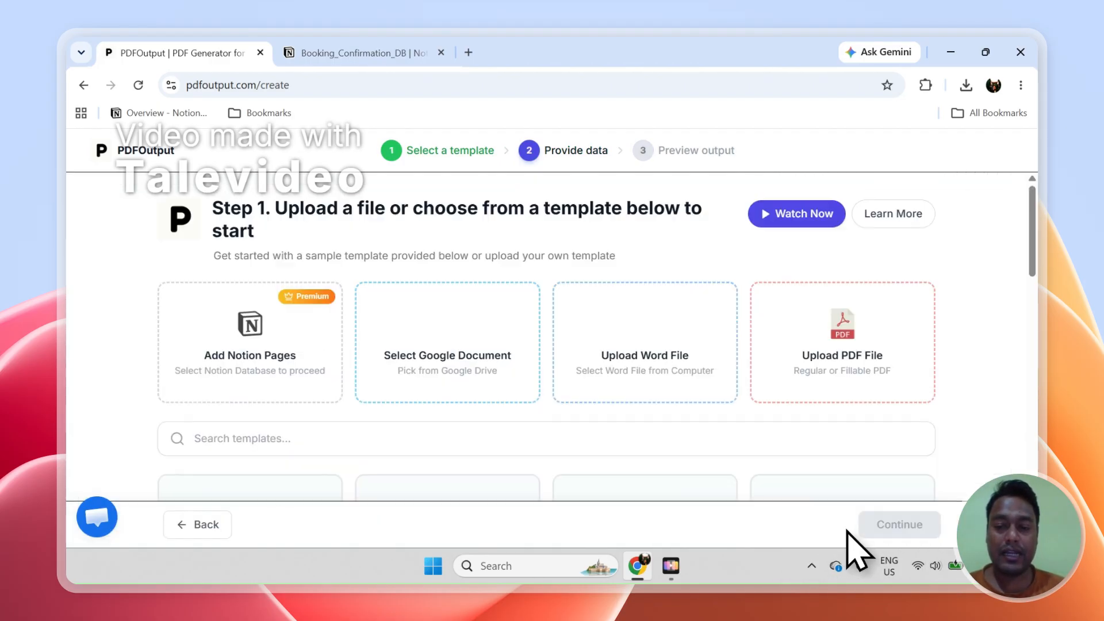
left_click(219, 524)
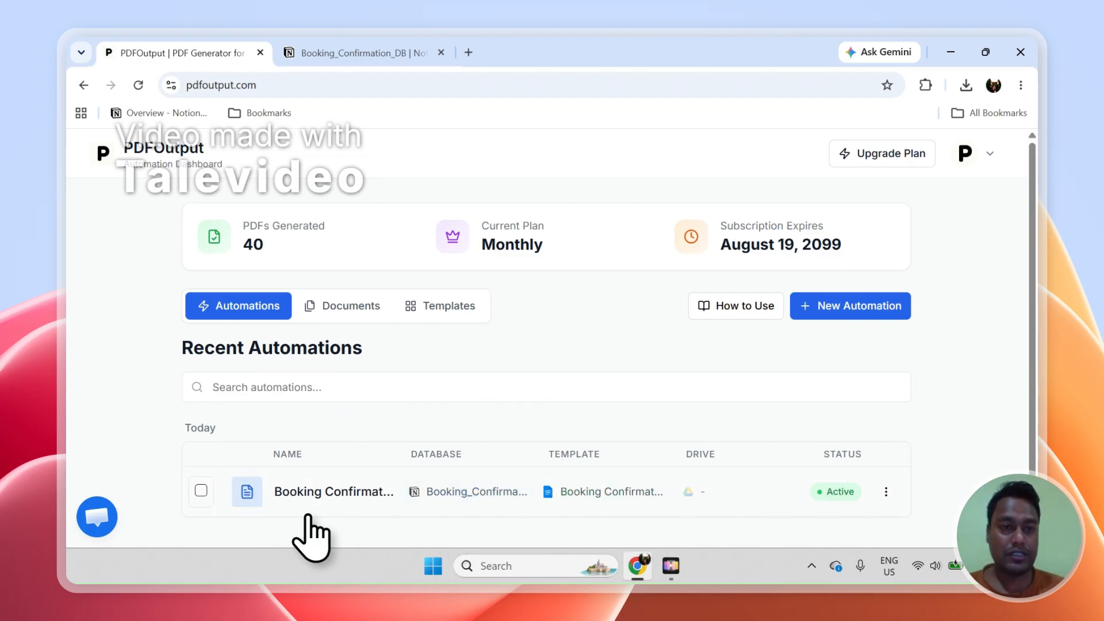
In the Notion Booking_Confirmation_DB, set GeneratePDF to Ready to Generate for the first and second bookings.
left_click(297, 51)
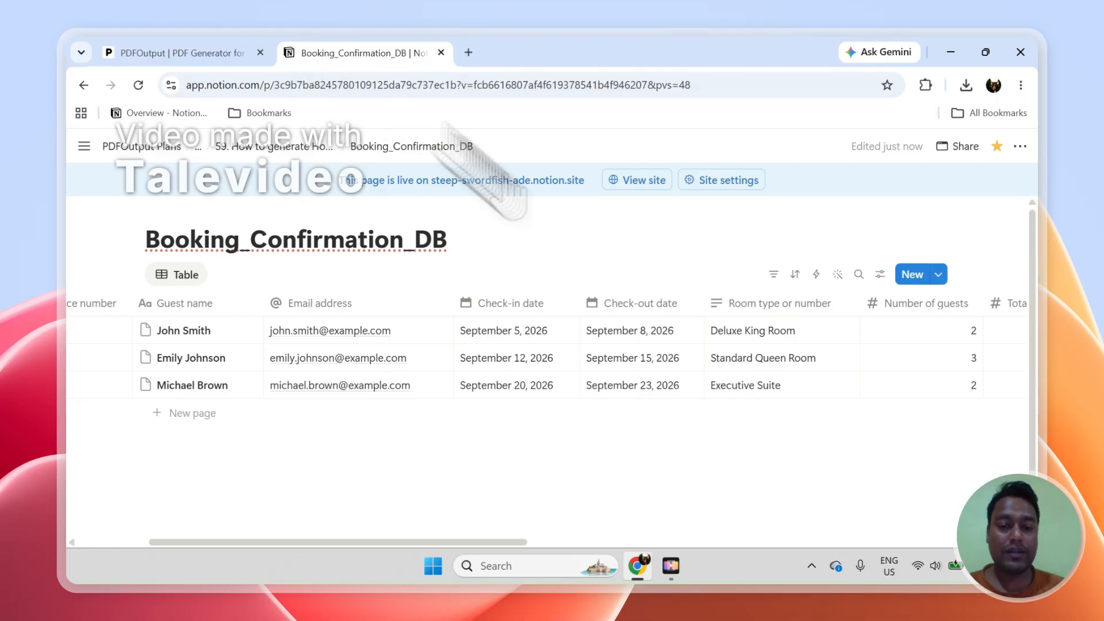
left_click_drag(510, 542, 917, 545)
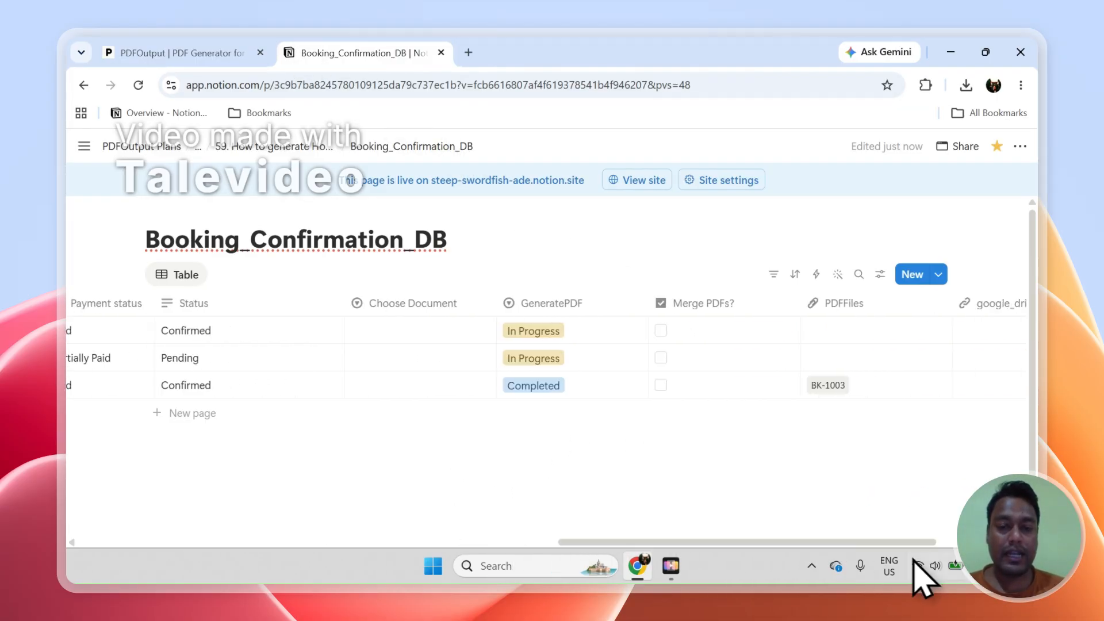
left_click(585, 358)
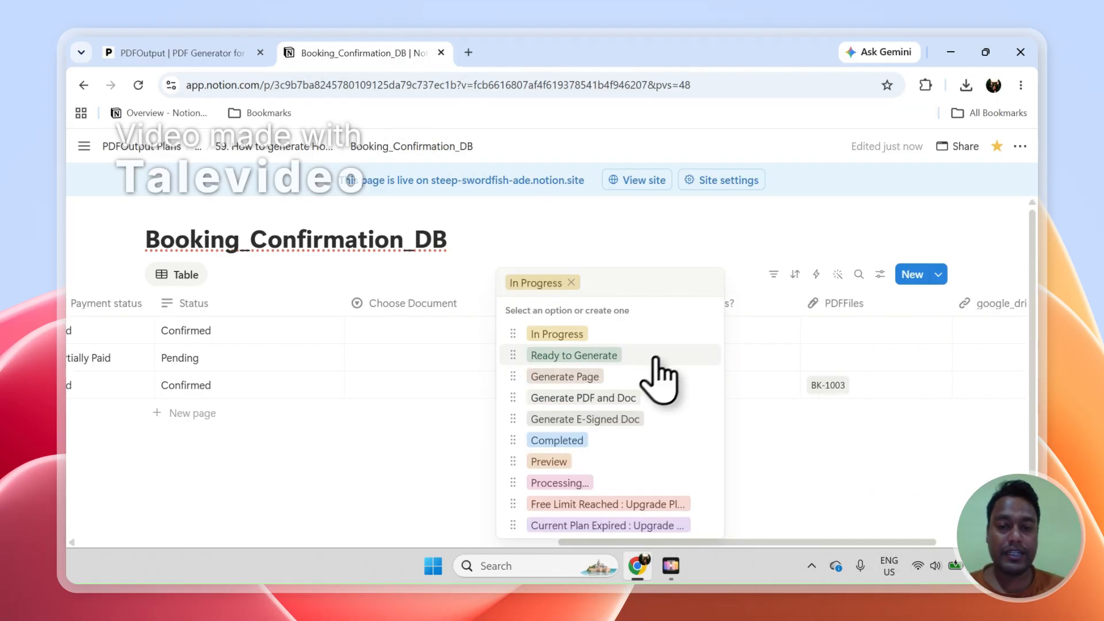
left_click(616, 354)
left_click(584, 332)
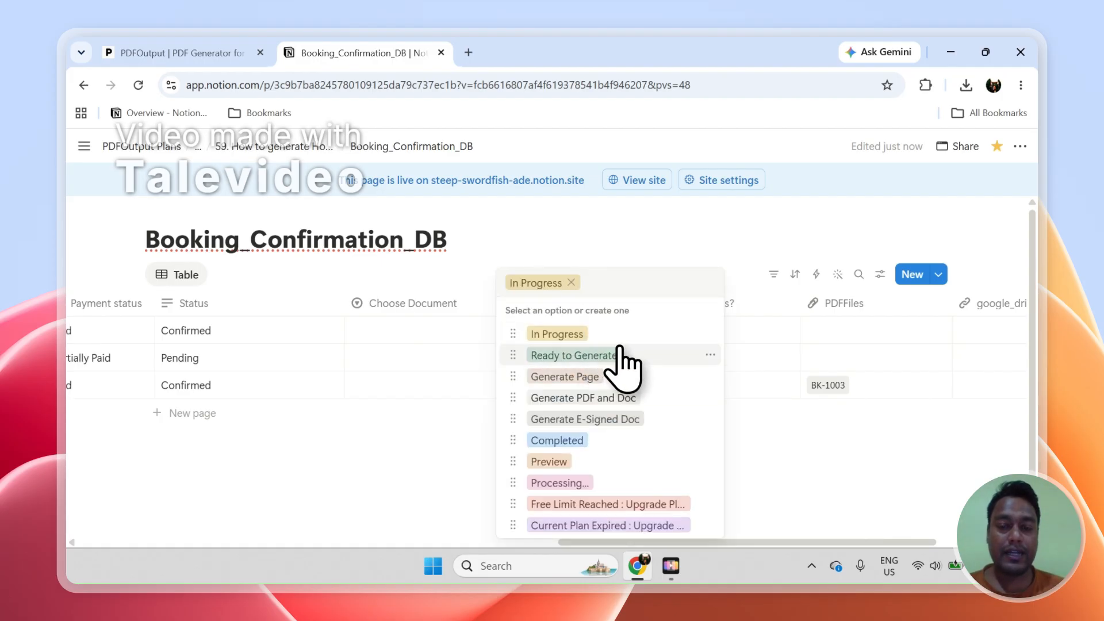
left_click(618, 352)
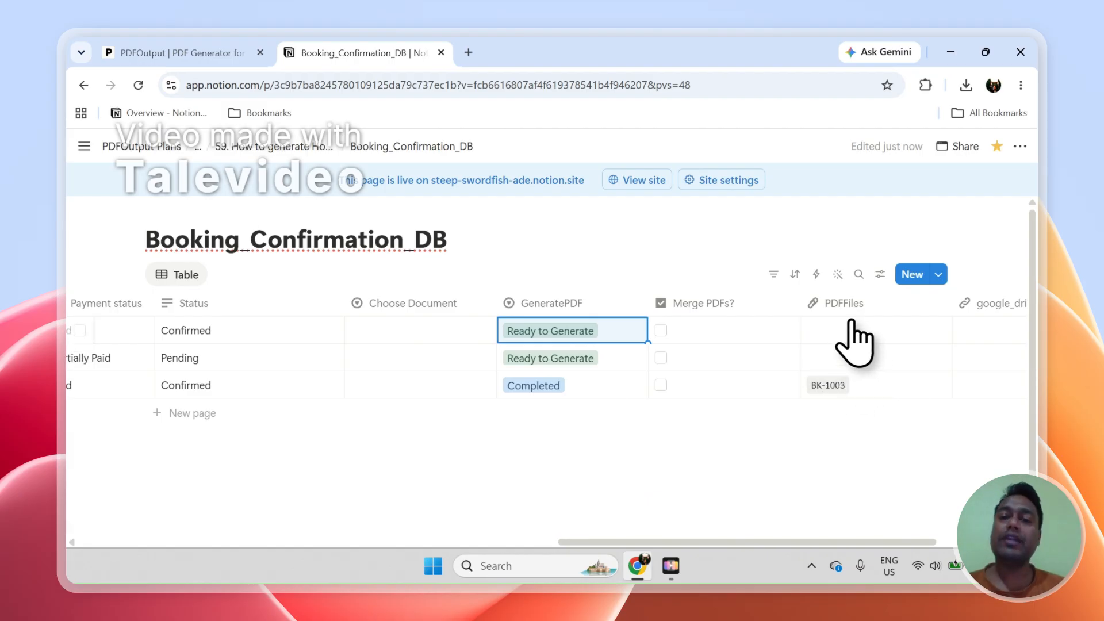
Check the PDFOutput dashboard, and move the GeneratePDF column ahead of Choose Document in the Notion booking table.
left_click(242, 53)
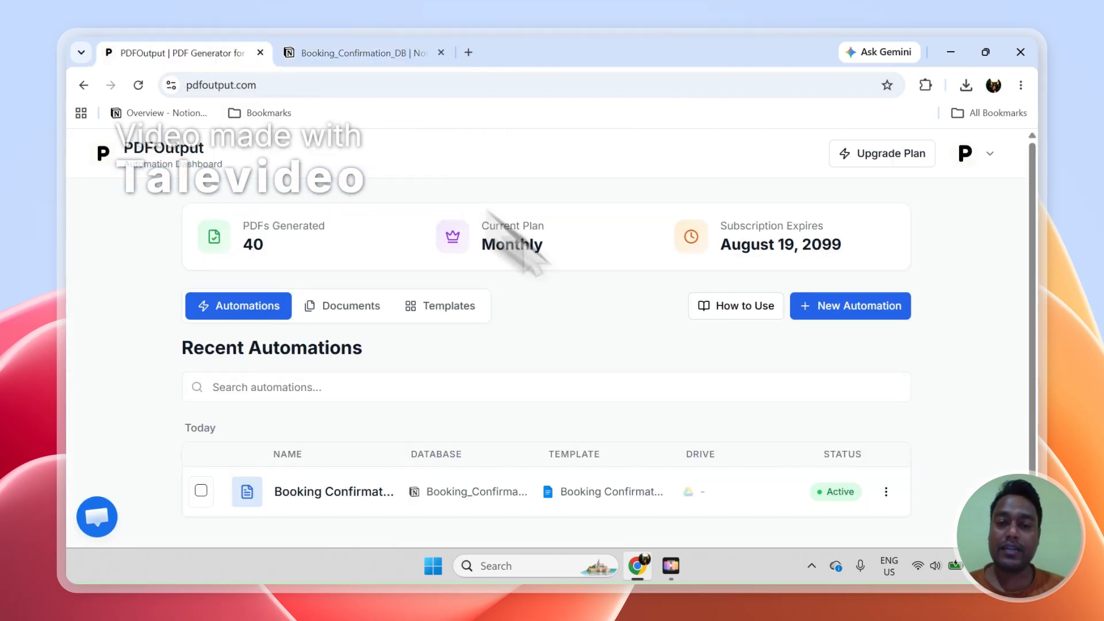
left_click(357, 53)
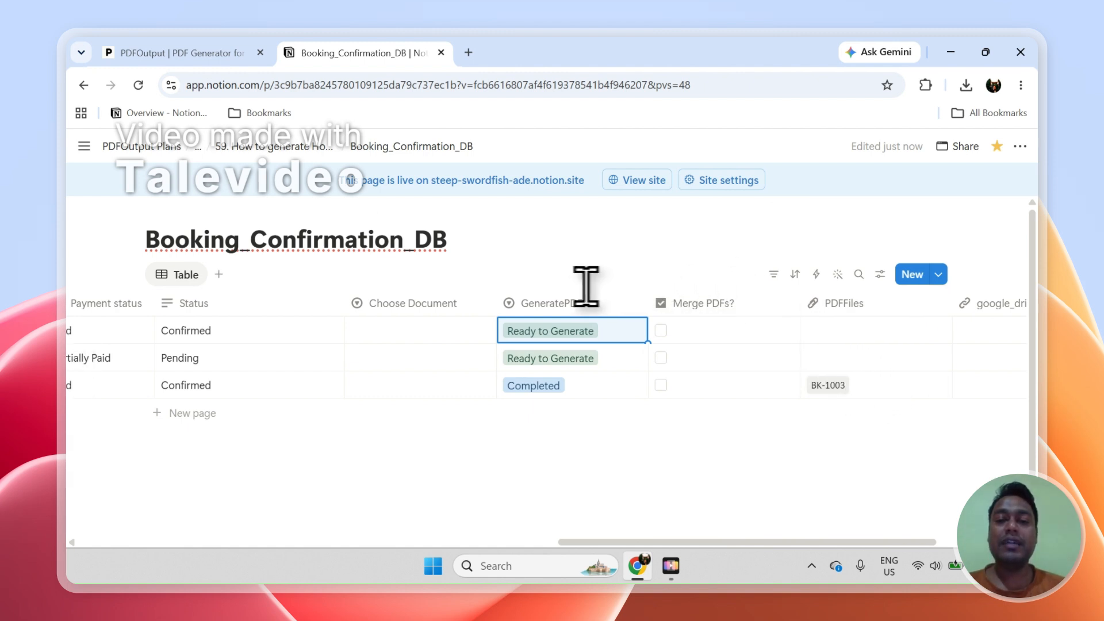
left_click_drag(567, 304, 458, 290)
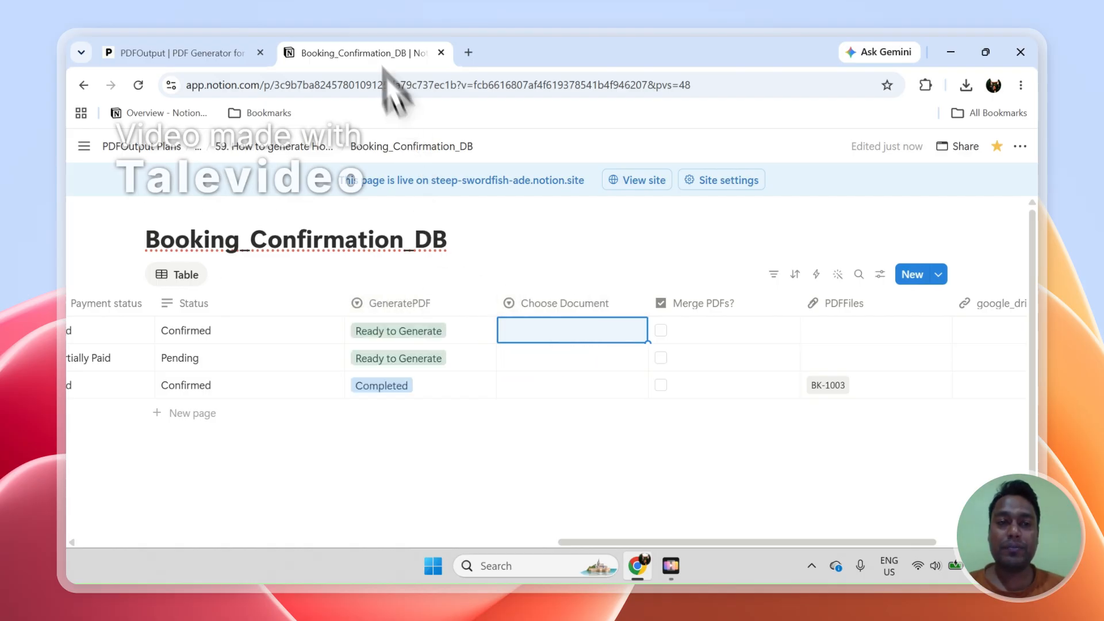
Switch to the PDFOutput dashboard and look through the recent documents for booking confirmation files.
left_click(222, 54)
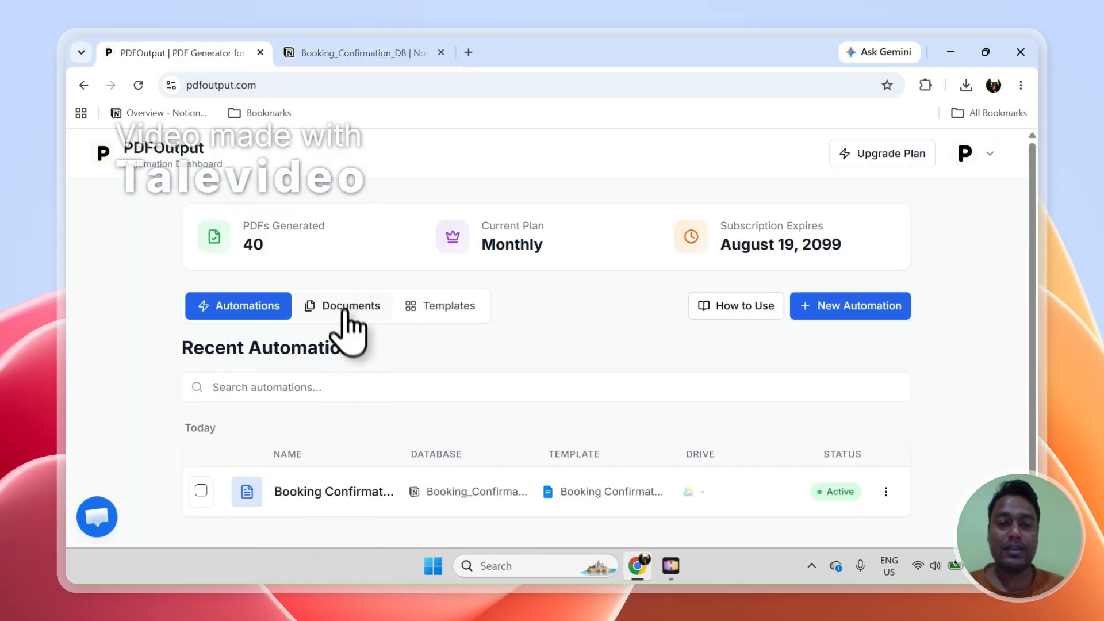
left_click(368, 53)
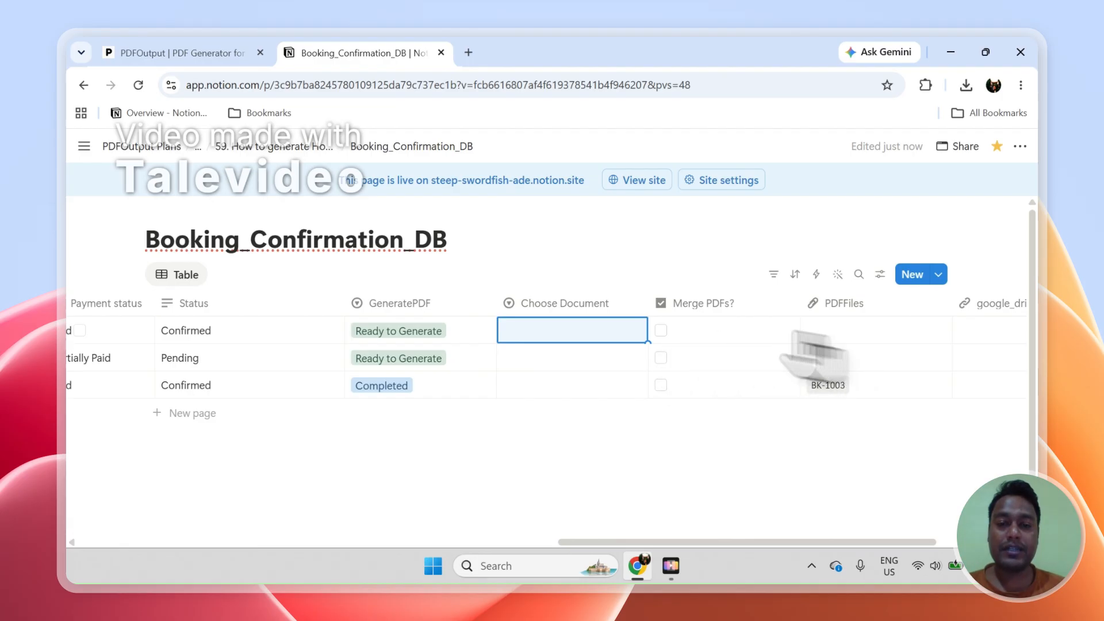
left_click(212, 53)
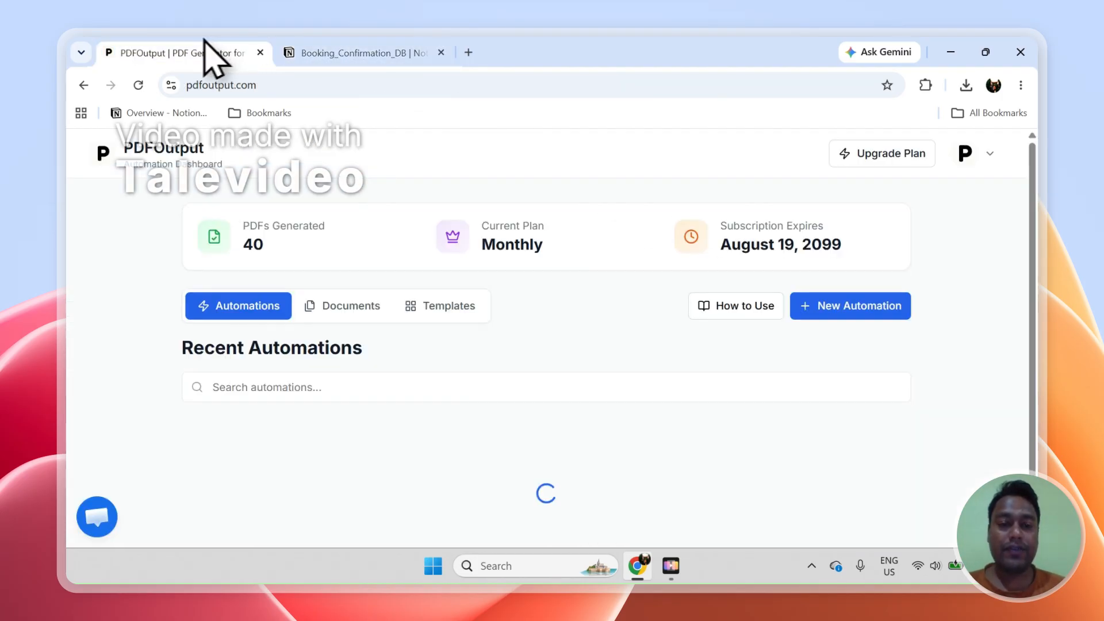
left_click(339, 308)
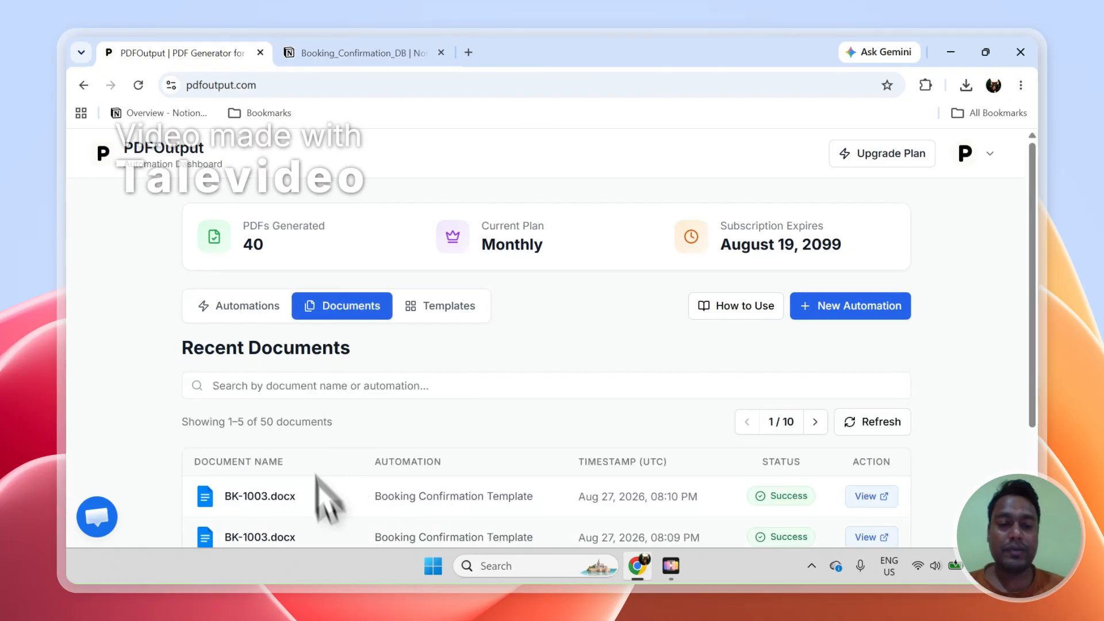
scroll(1035, 397, "down", 2)
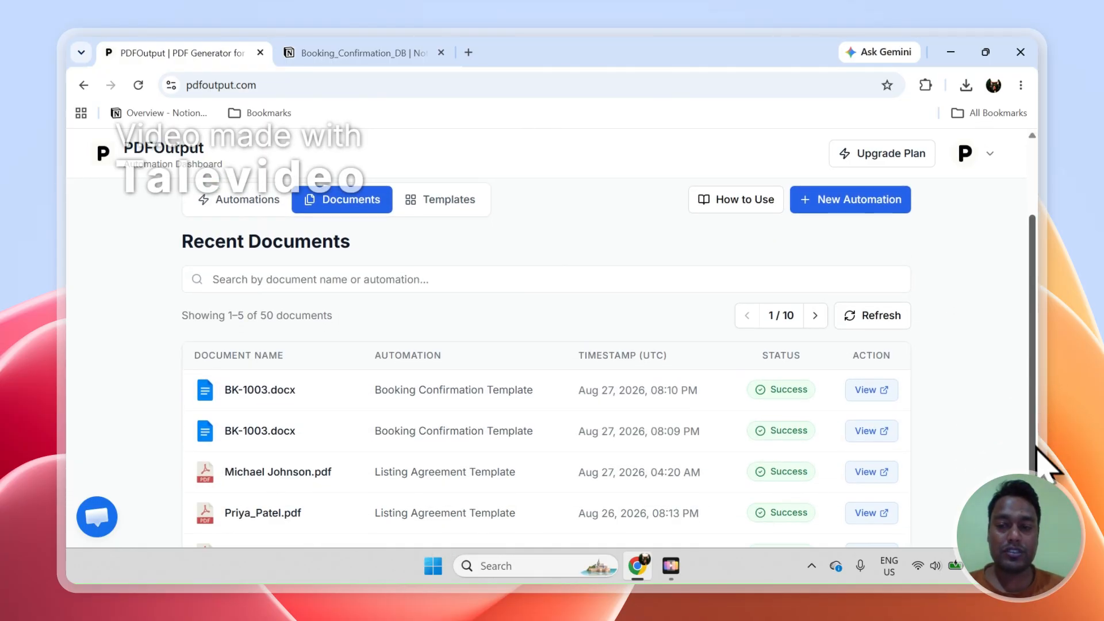
scroll(1036, 447, "down", 1)
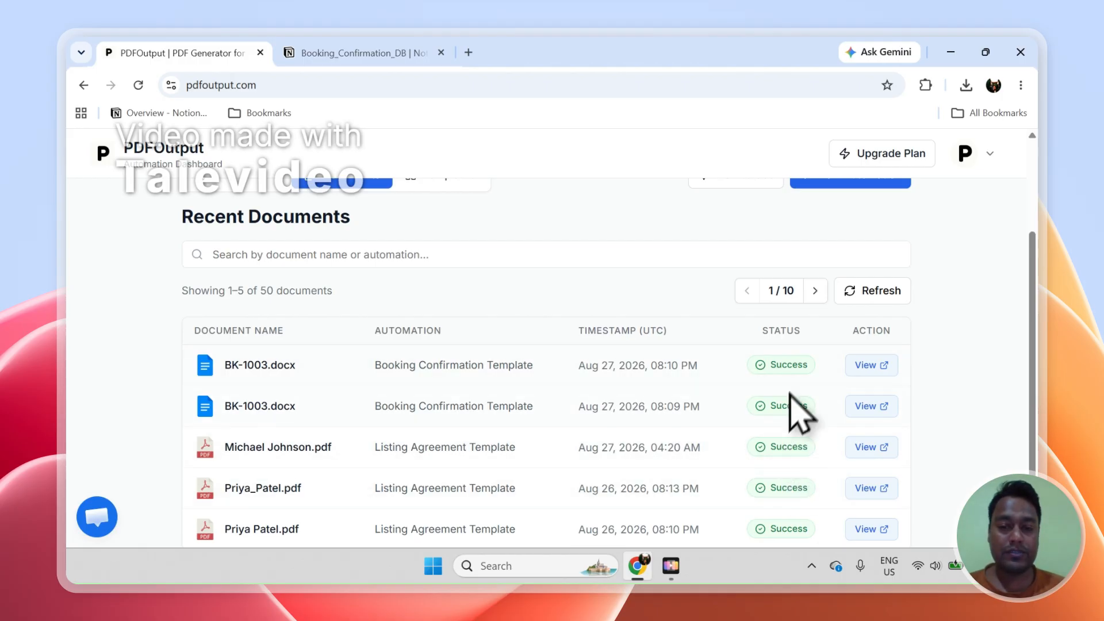
In the Notion booking table, narrow the Status column, and place a narrowed PDFFiles column directly after GeneratePDF.
left_click(290, 53)
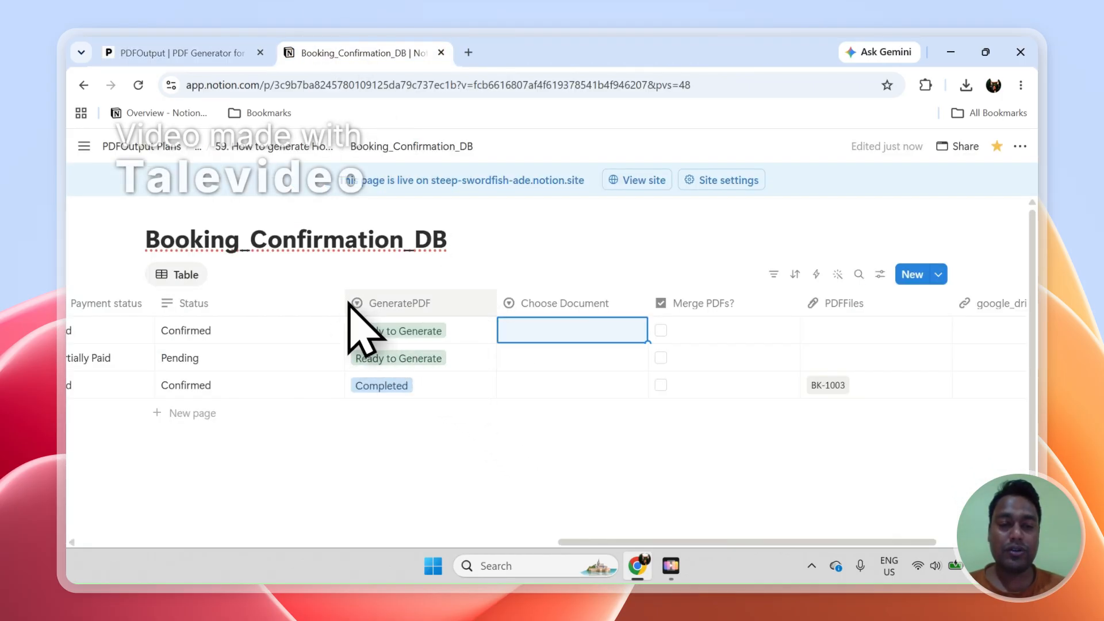
left_click_drag(347, 303, 250, 296)
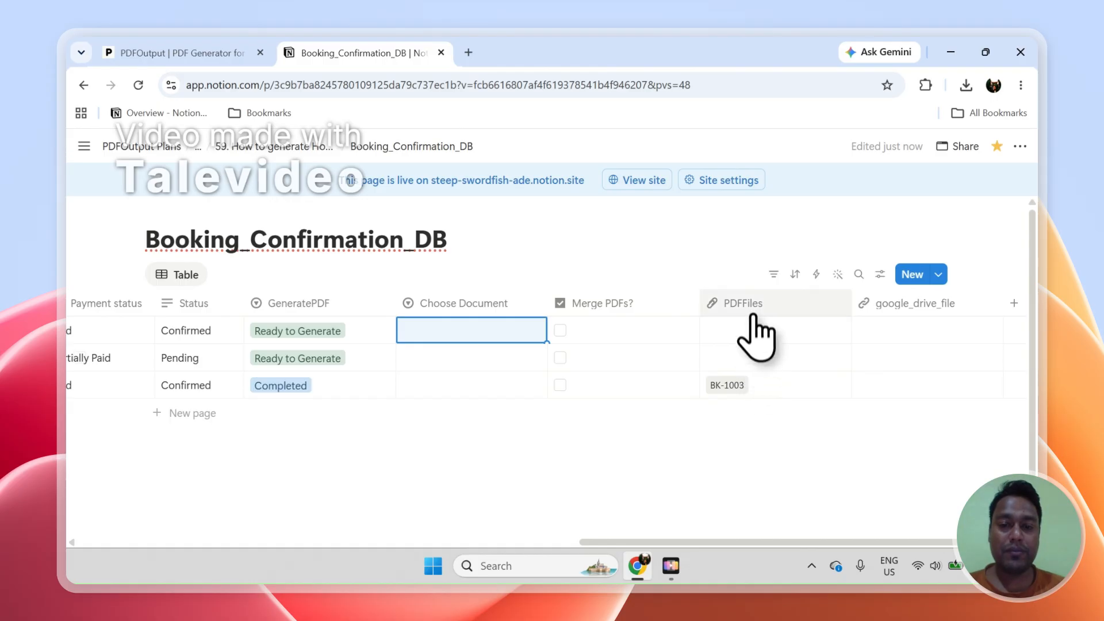
left_click_drag(747, 303, 485, 276)
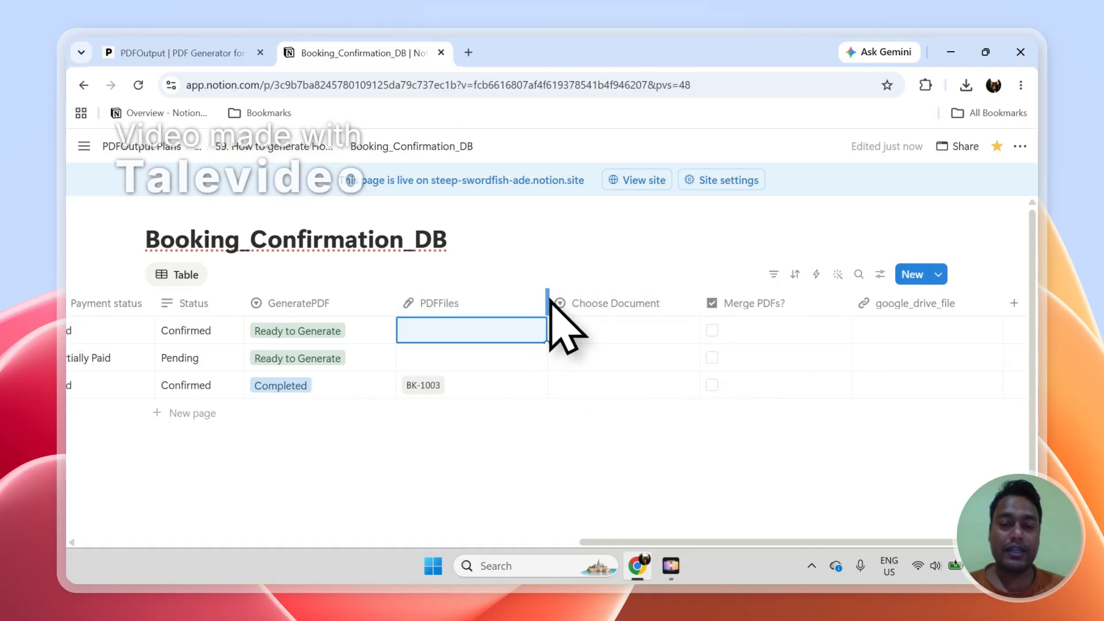
left_click_drag(547, 296, 502, 301)
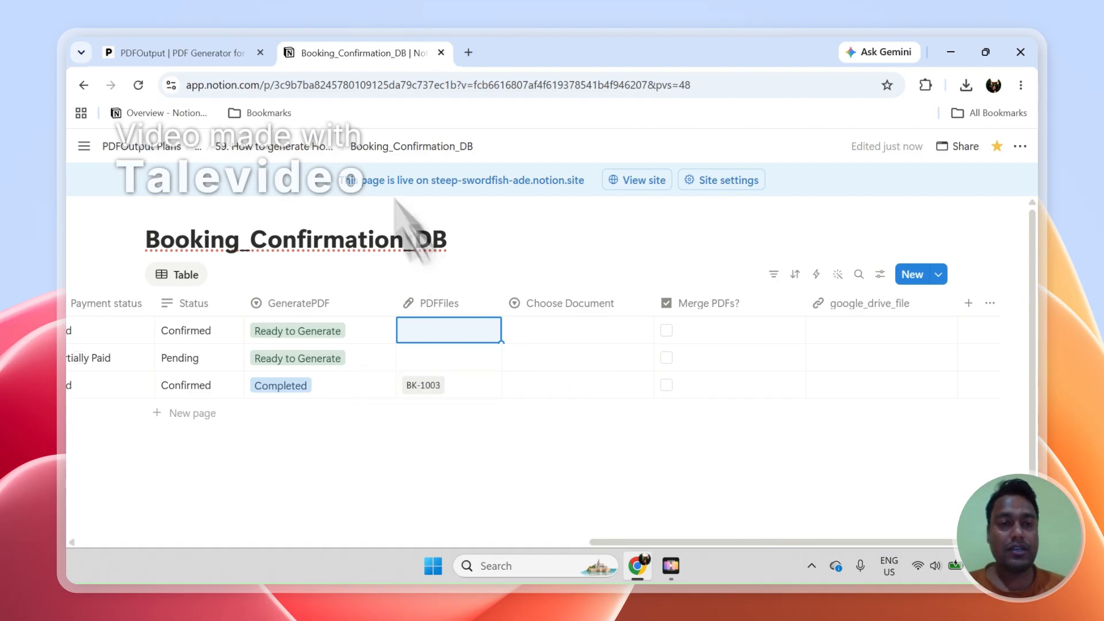
Check PDFOutput's recent documents again and view the Choose Document options for the first booking in Notion without picking one.
left_click(216, 53)
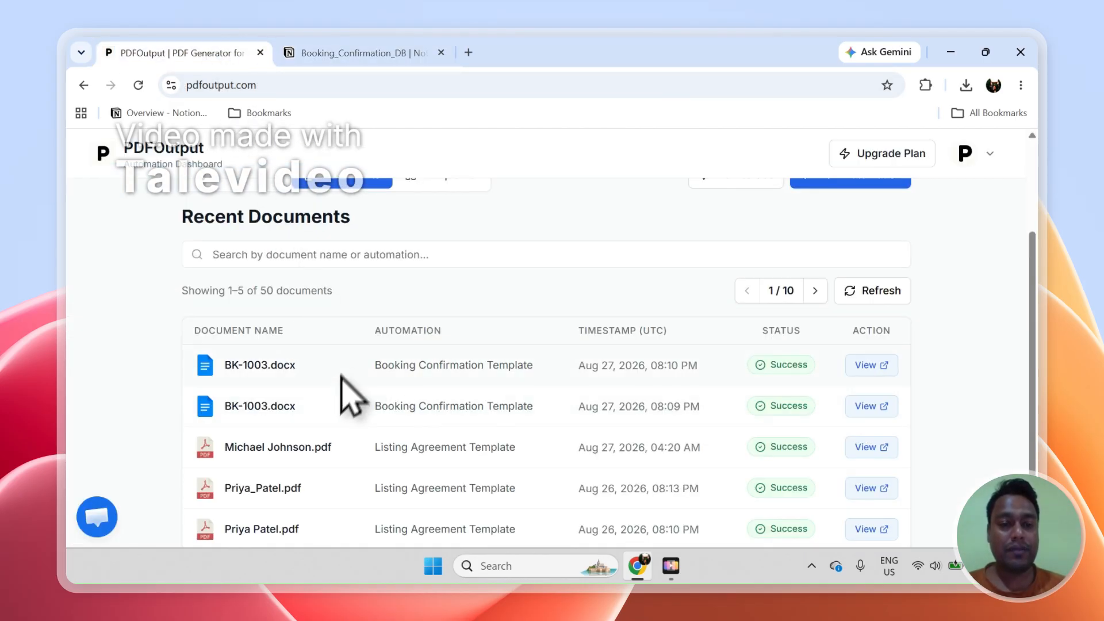
left_click(345, 53)
left_click(561, 336)
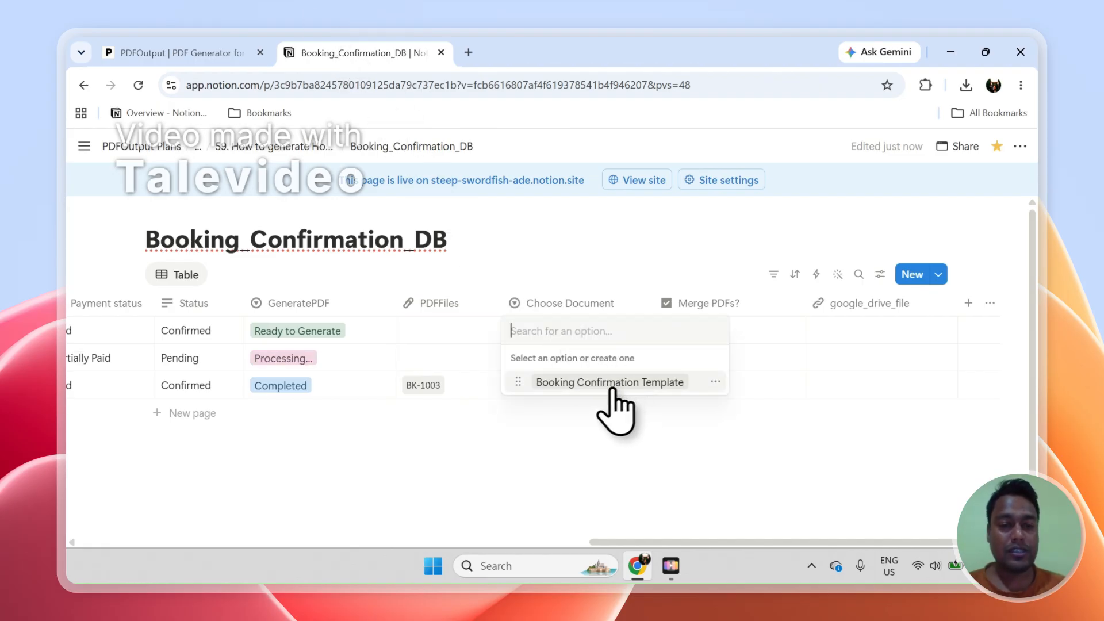
key("Escape")
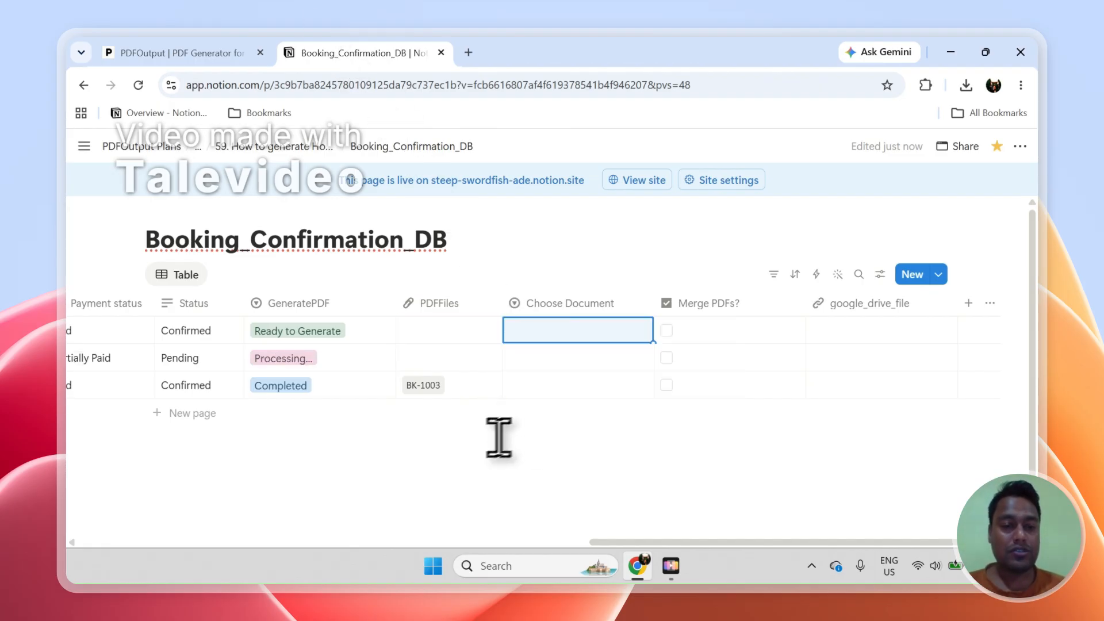
Check the generation results for the first two bookings in PDFOutput's recent documents and the Notion booking table.
left_click(76, 358)
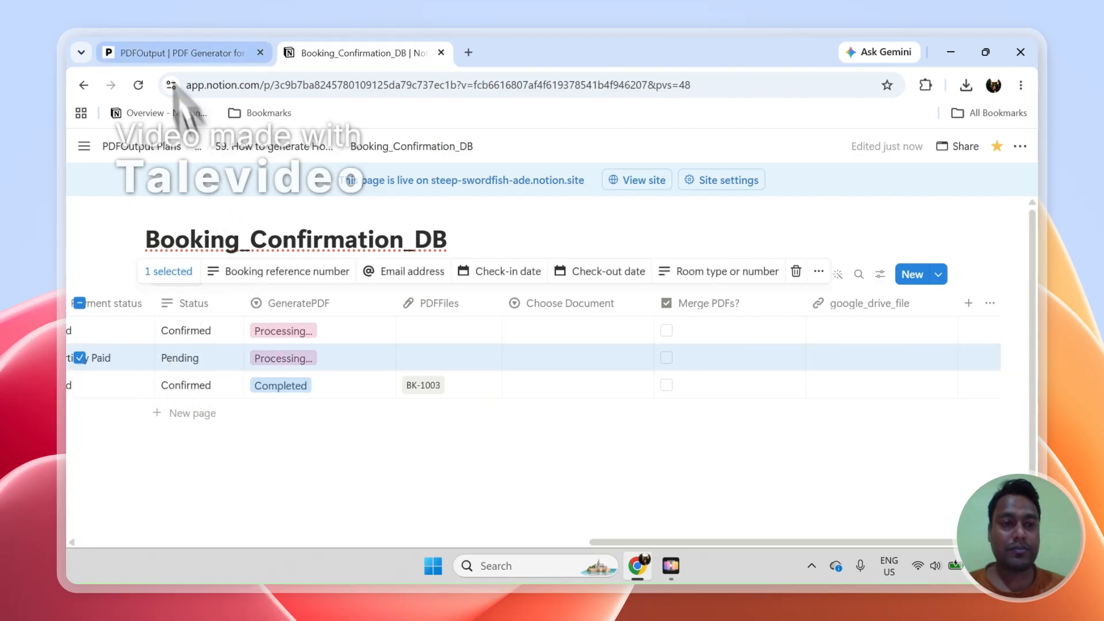
left_click(161, 52)
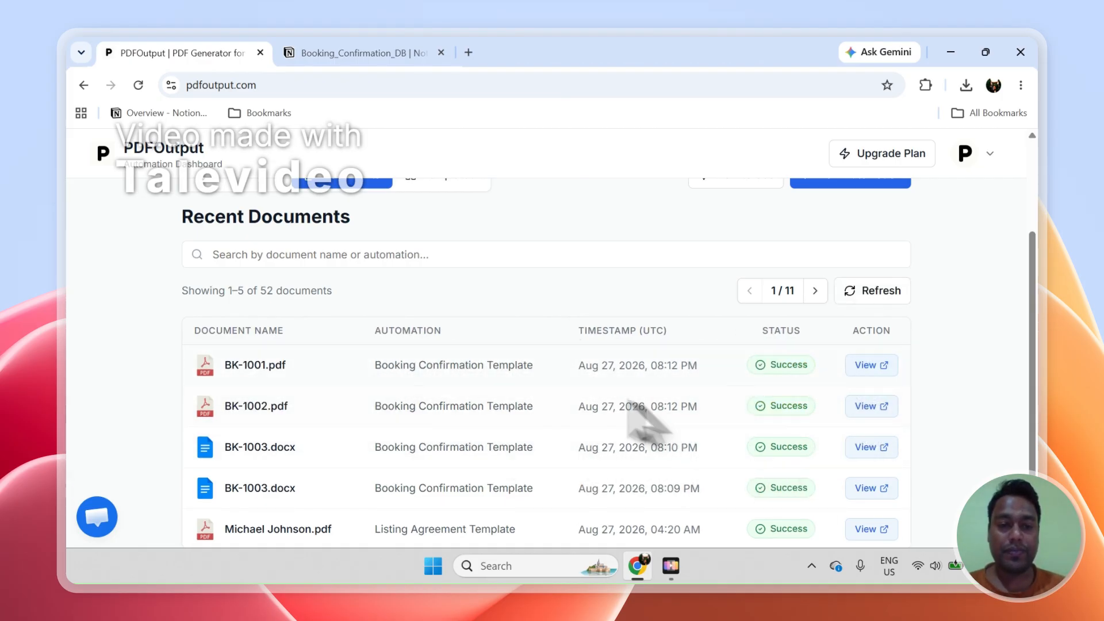
left_click(361, 53)
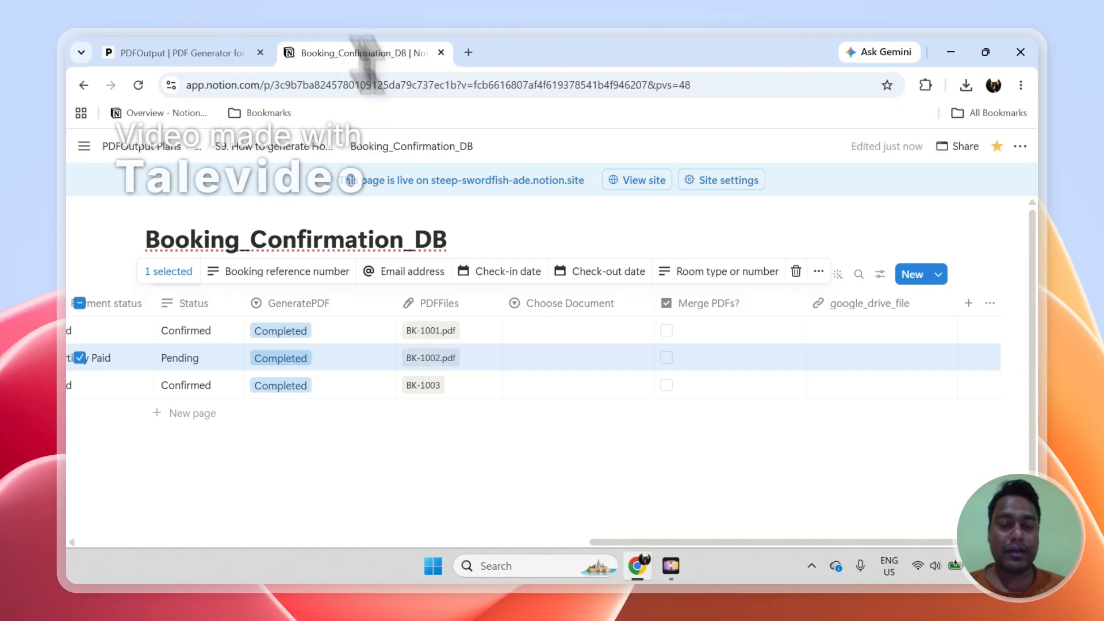
Open BK-1001.pdf and BK-1002.pdf from the PDFFiles column, review their booking details, and close both files.
left_click(434, 332)
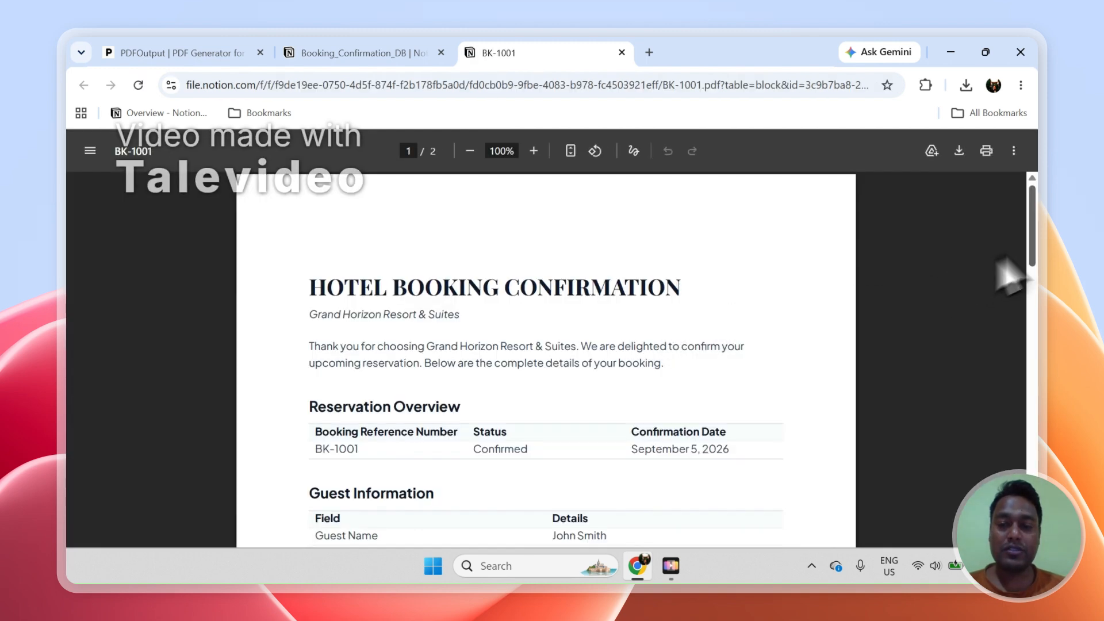
left_click_drag(1039, 243, 1038, 290)
left_click(336, 52)
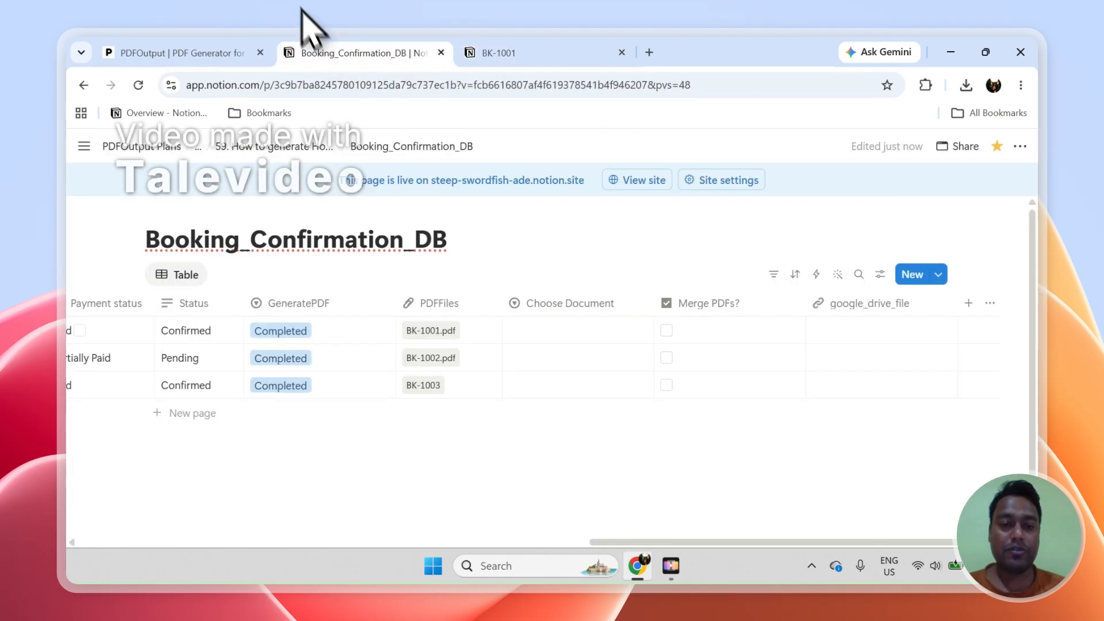
left_click(452, 361)
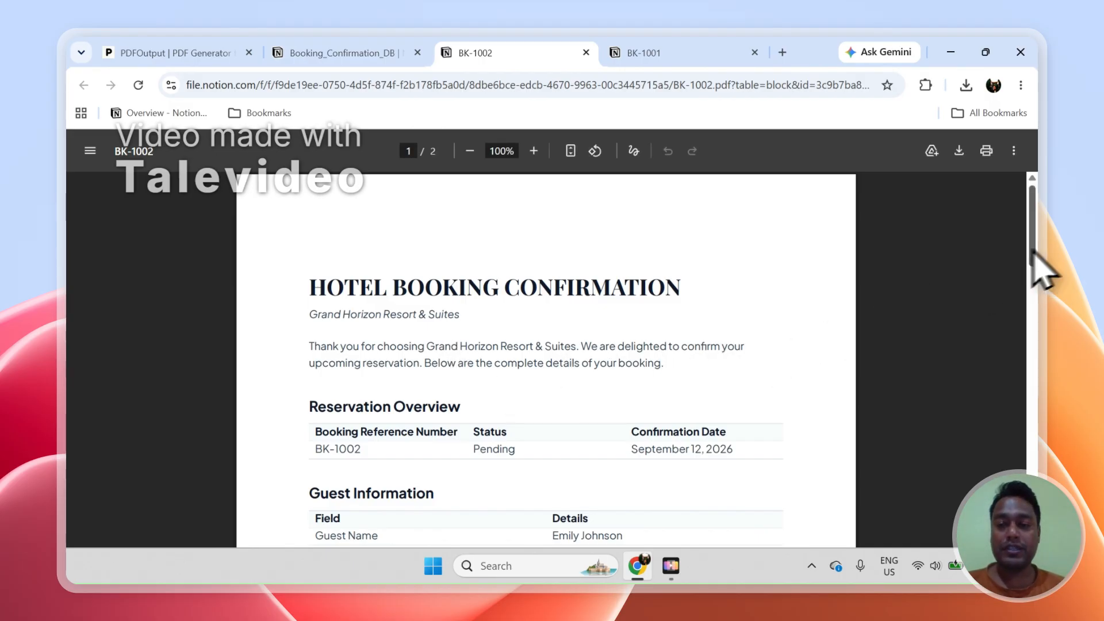
mouse_move(1040, 266)
left_mouse_down()
mouse_move(1042, 477)
mouse_move(1049, 282)
left_mouse_up()
left_click(667, 51)
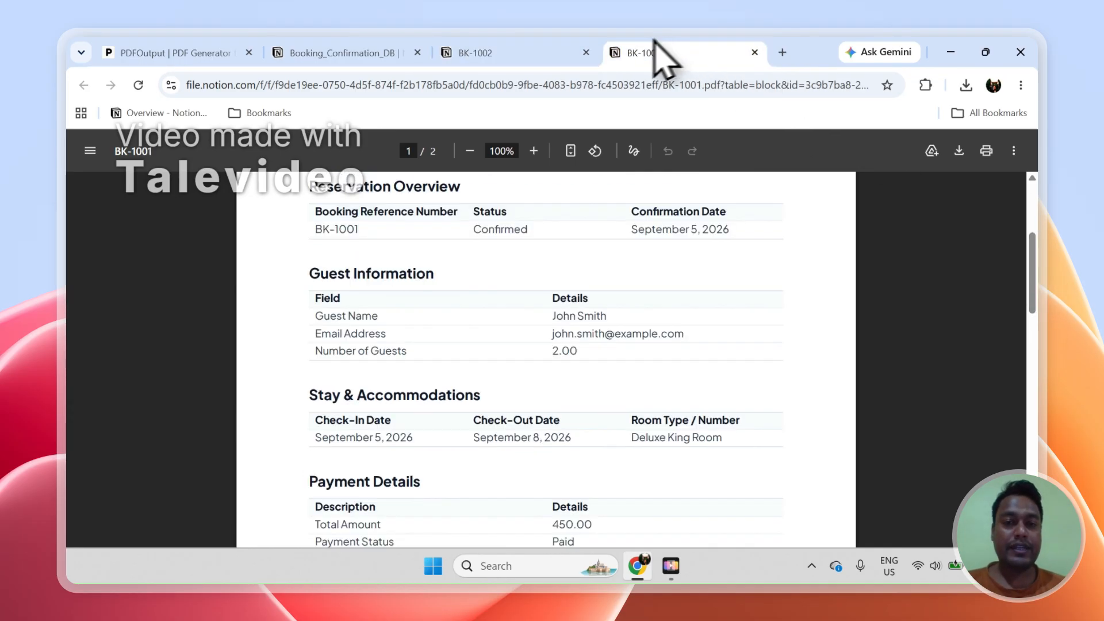
left_click(586, 52)
left_click(586, 52)
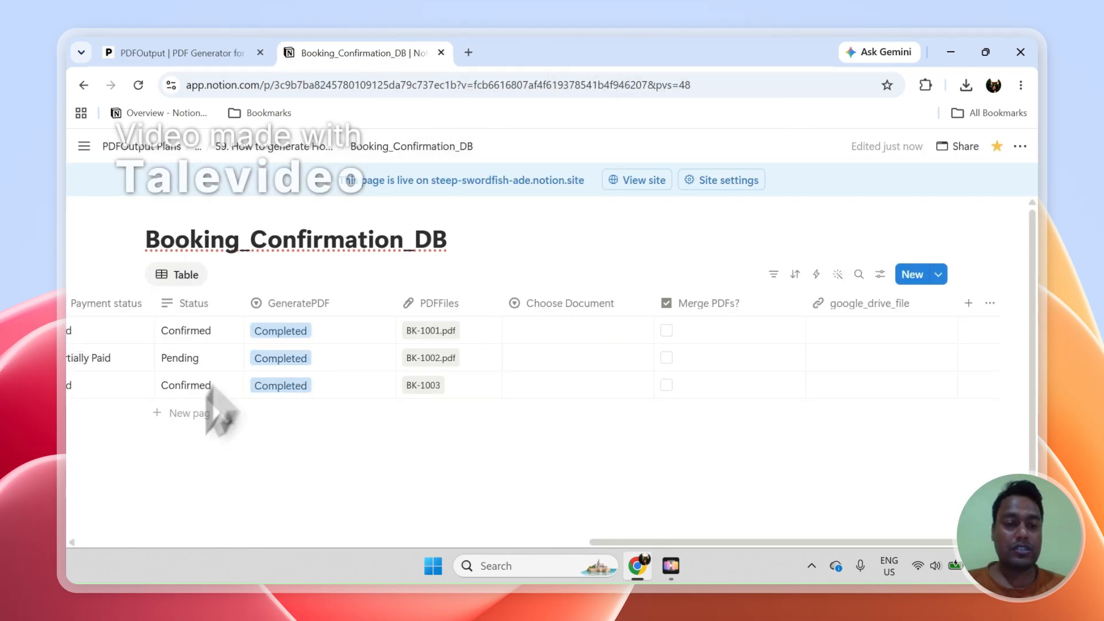
Look over the GeneratePDF options for the third booking without changing it, and narrow the GeneratePDF column.
left_click(325, 396)
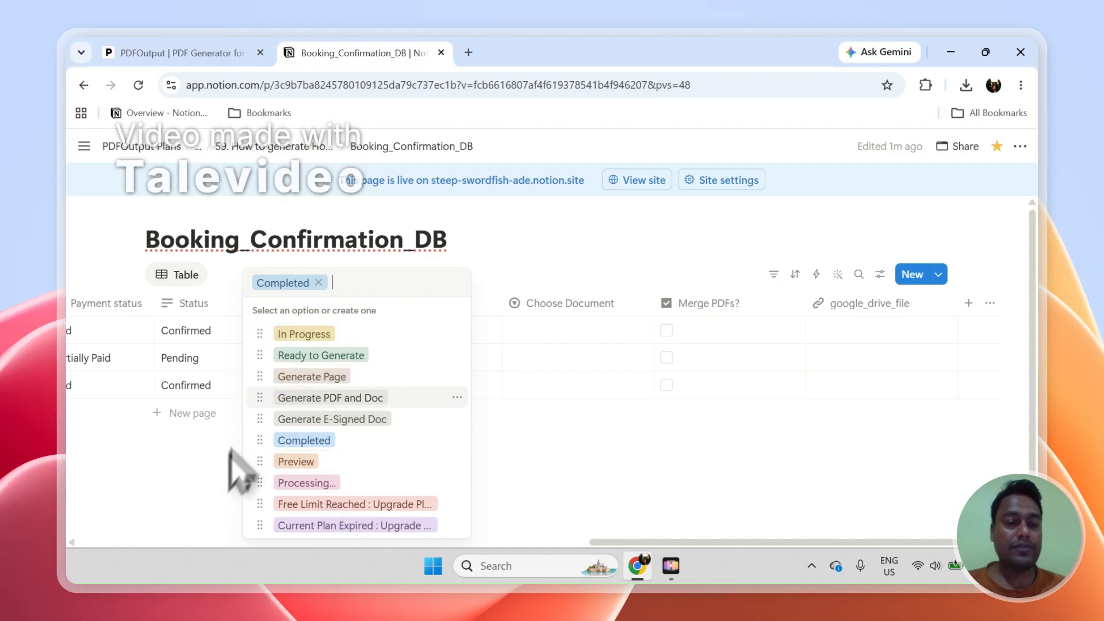
key("Escape")
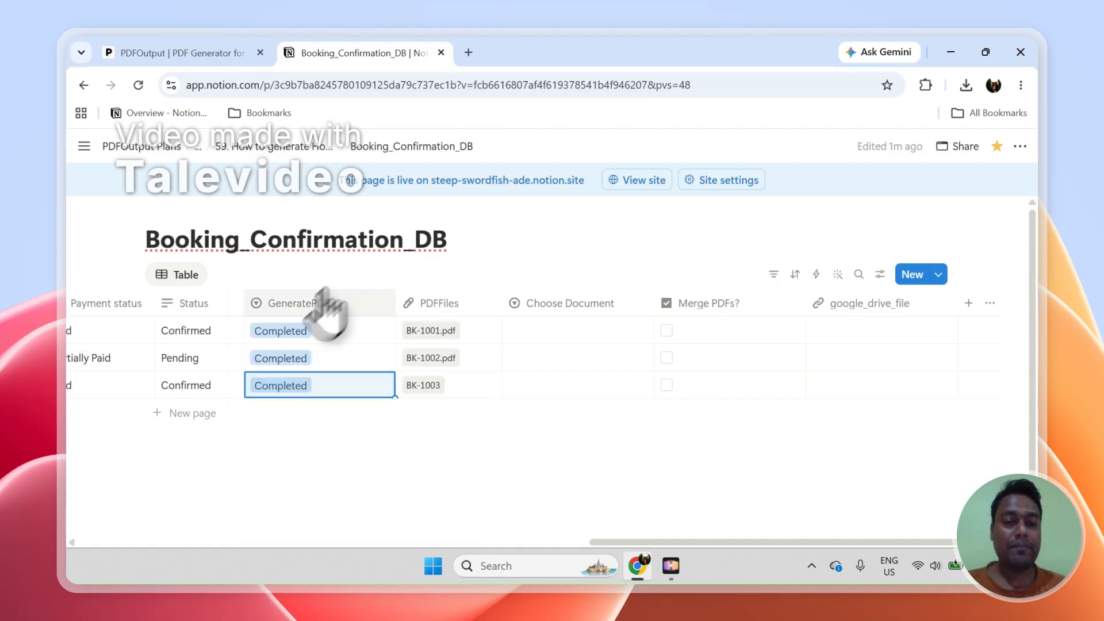
left_click_drag(395, 303, 348, 311)
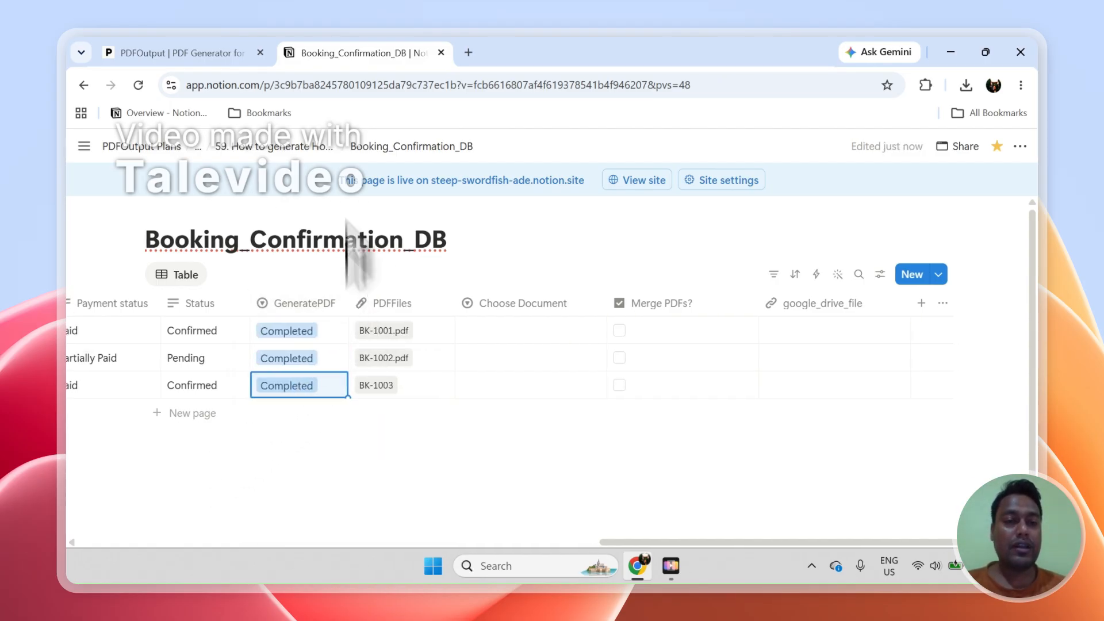
Return to the PDFOutput dashboard and sign out of the account.
left_click(240, 45)
scroll(1021, 241, "up", 3)
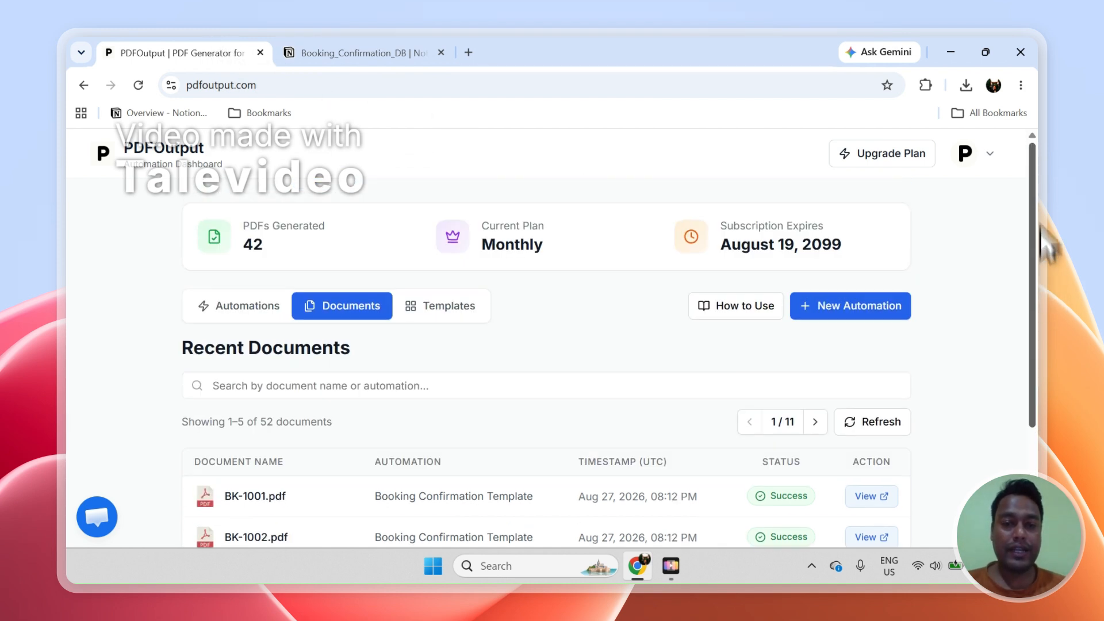
left_click(977, 154)
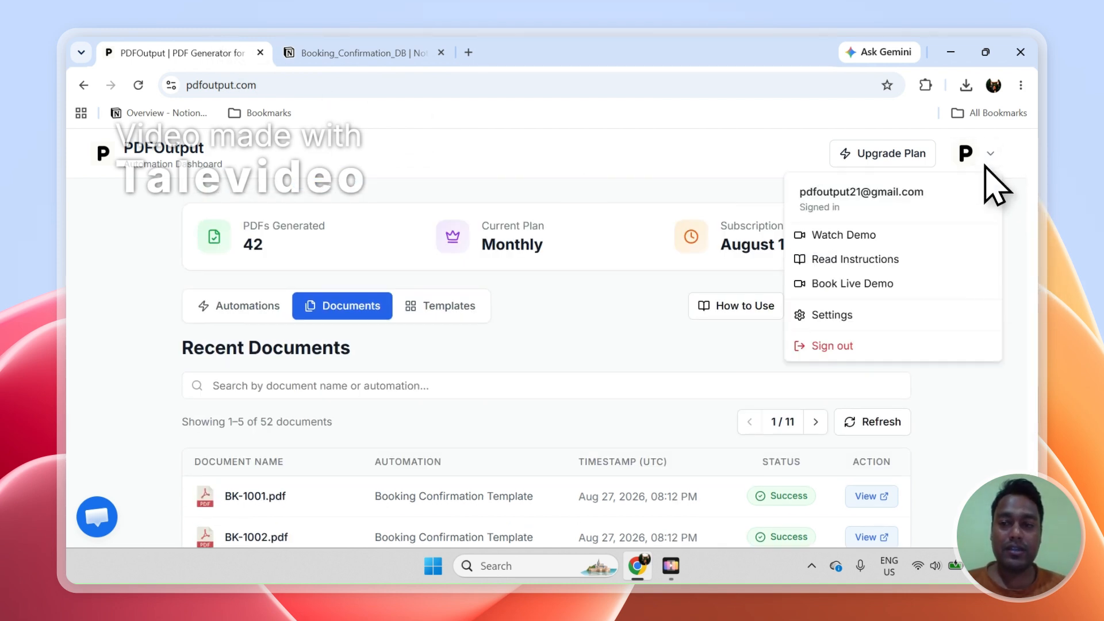
left_click(885, 341)
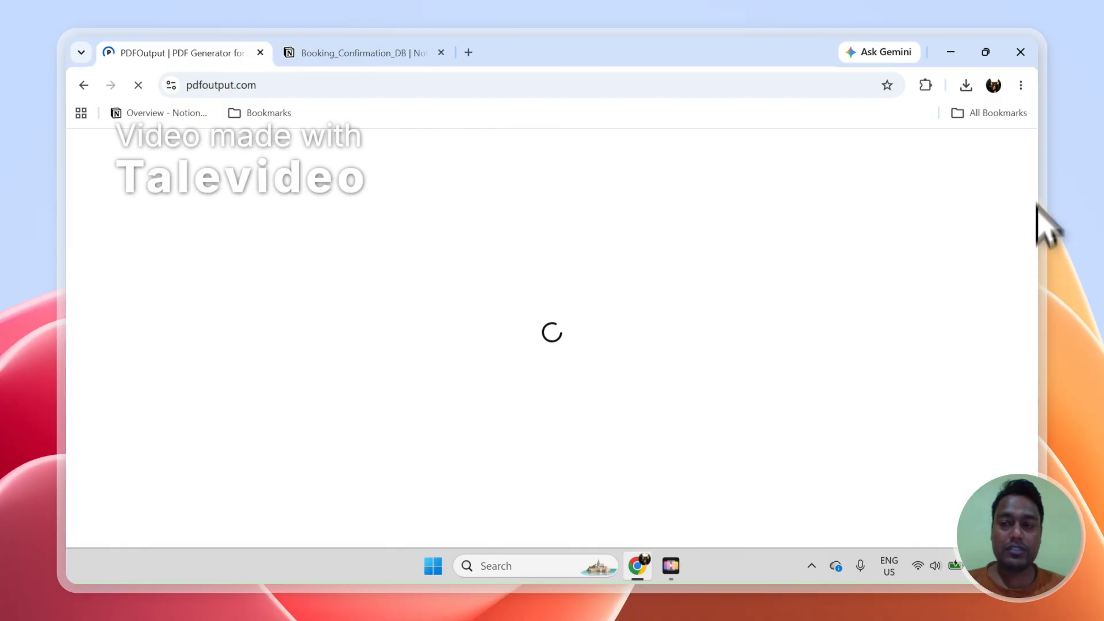
Open the Contact page from the PDFOutput site's footer and look over its Send Message form.
left_click_drag(1033, 158, 1033, 538)
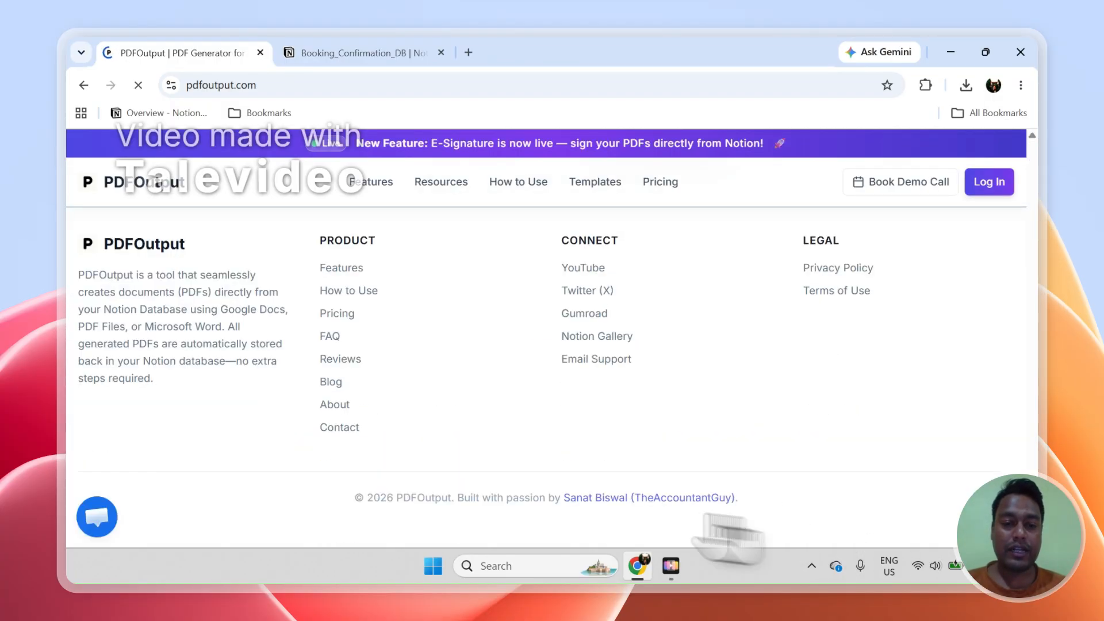
left_click(352, 430)
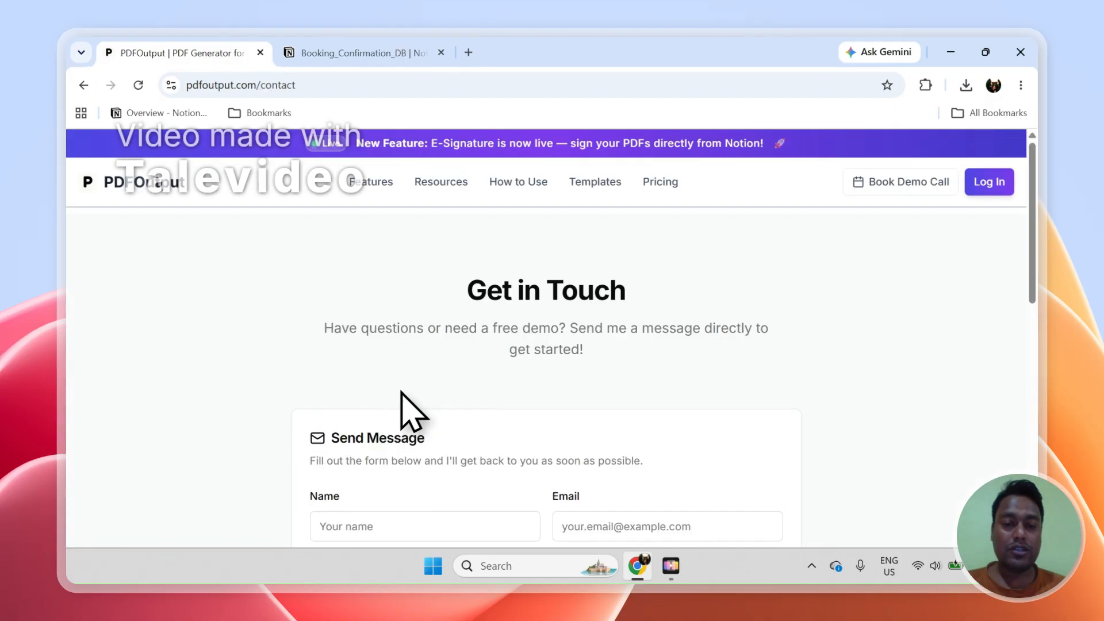
scroll(920, 322, "down", 3)
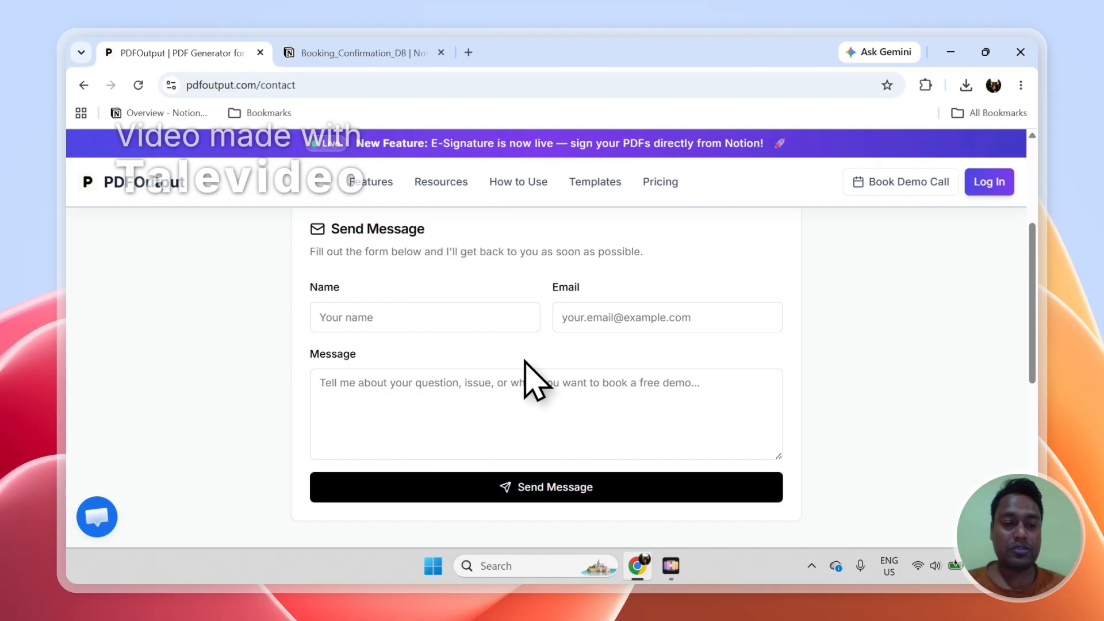
Open the PDFOutput support chat to look it over, and return to the Notion Booking_Confirmation_DB table.
left_click(97, 517)
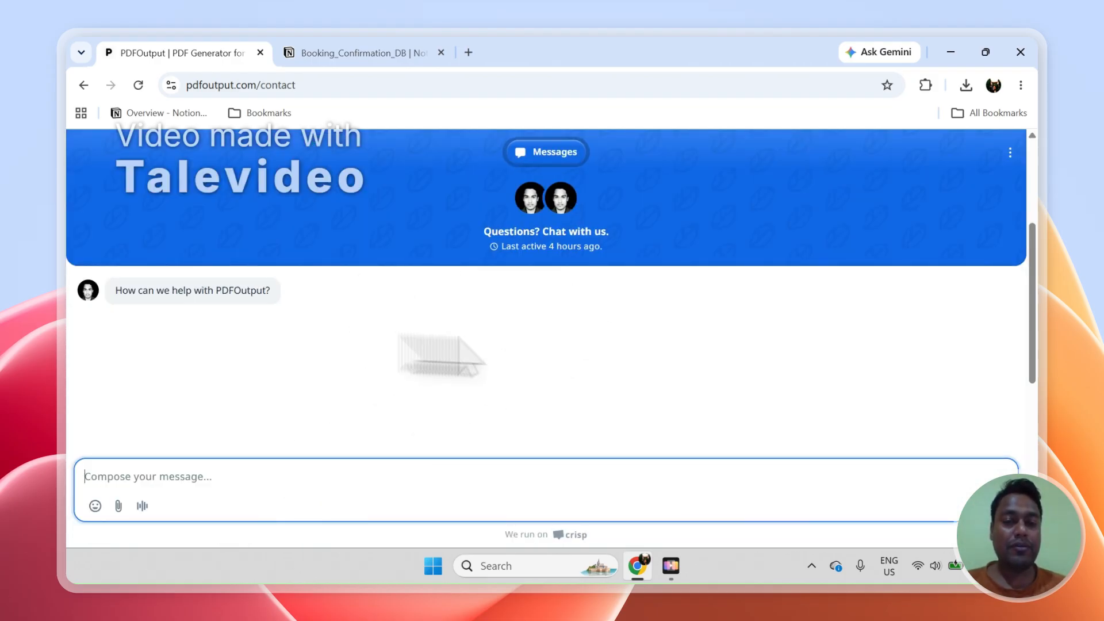
left_click(1010, 152)
left_click(954, 179)
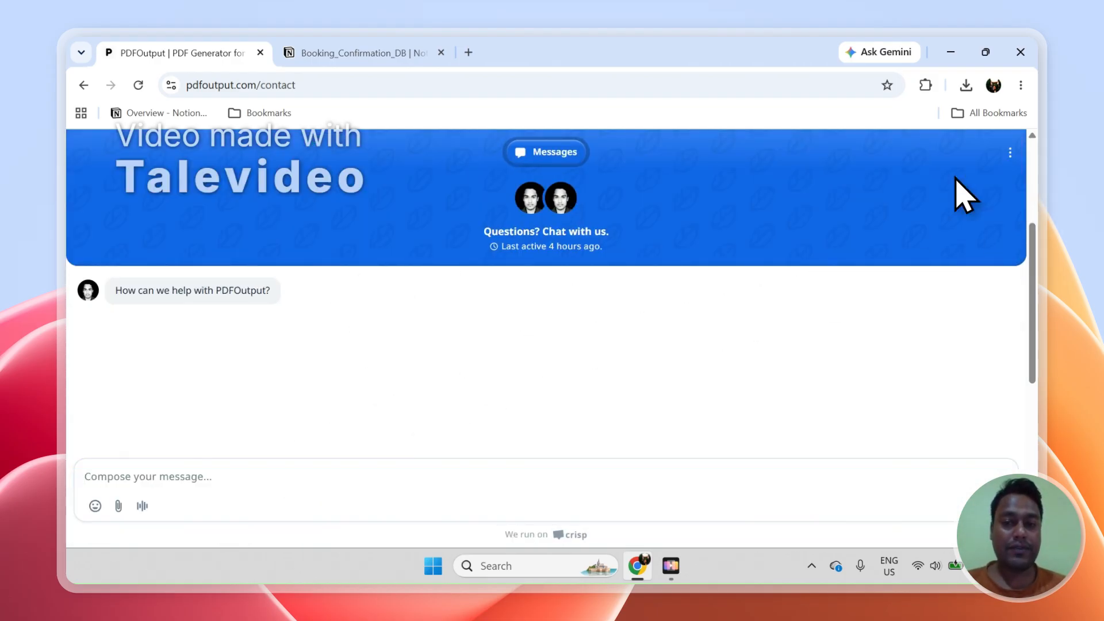
left_click(322, 53)
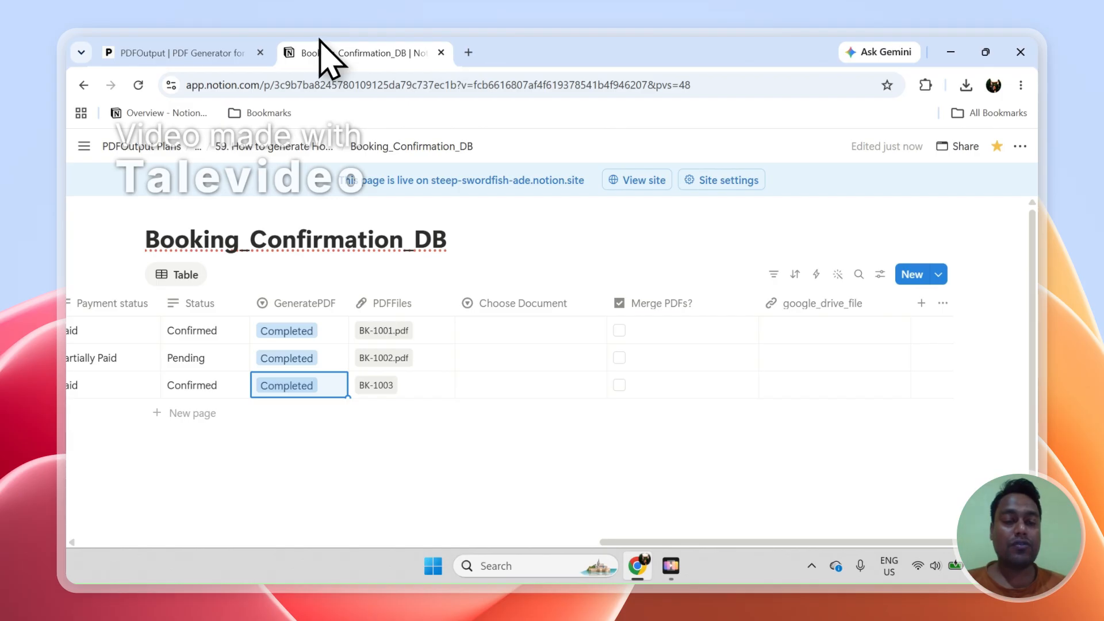